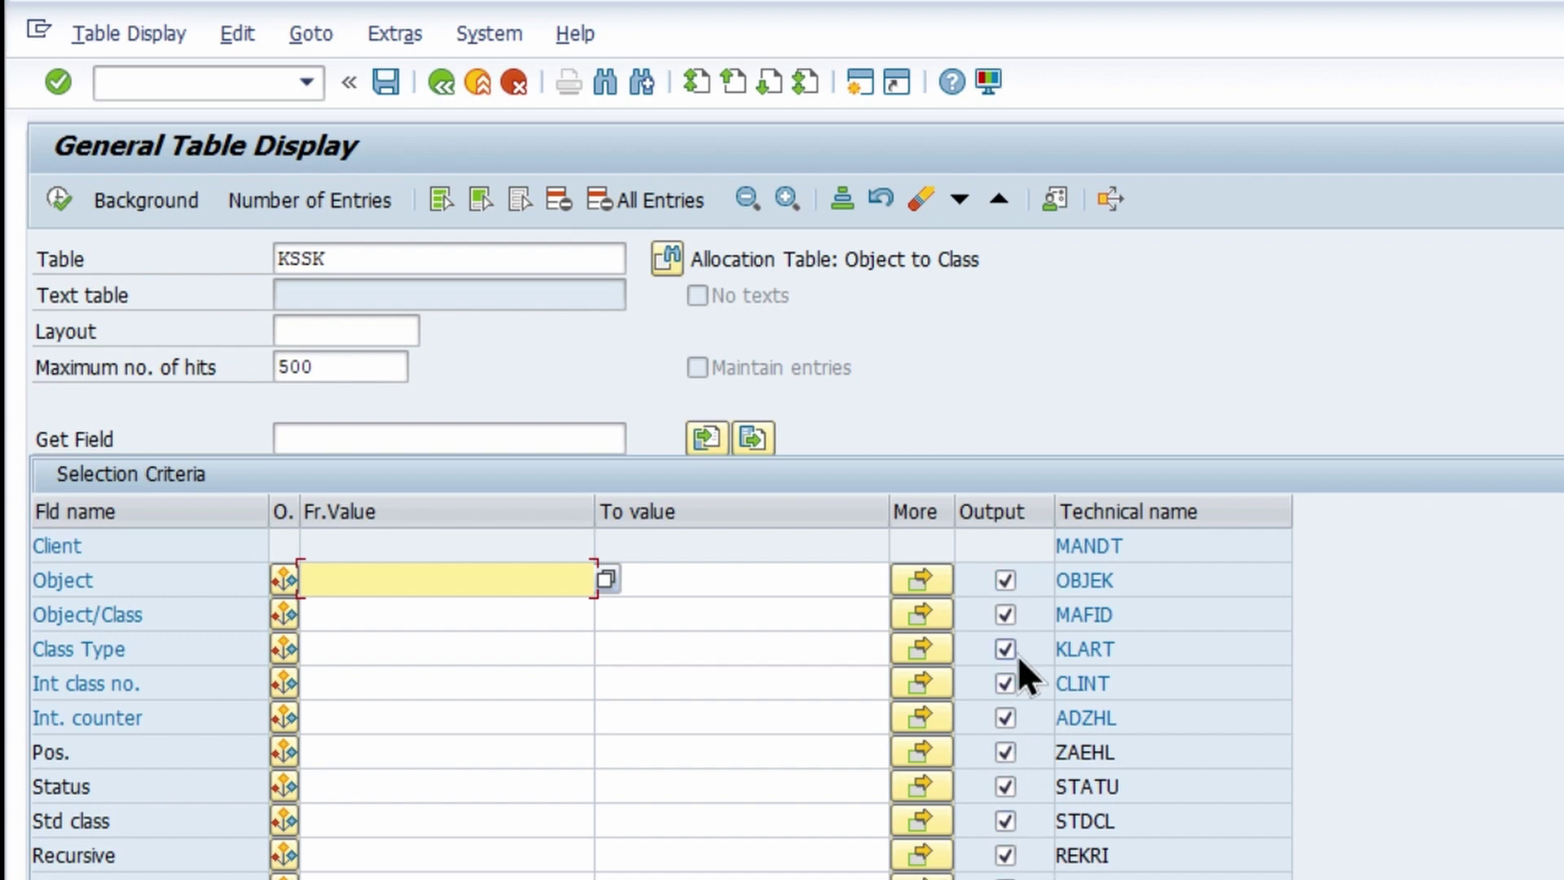
# Enable Technical Name as Column Heading, Technical Column Name Leads and Technical View in the technical settings and save them.
pyautogui.click(405, 258)
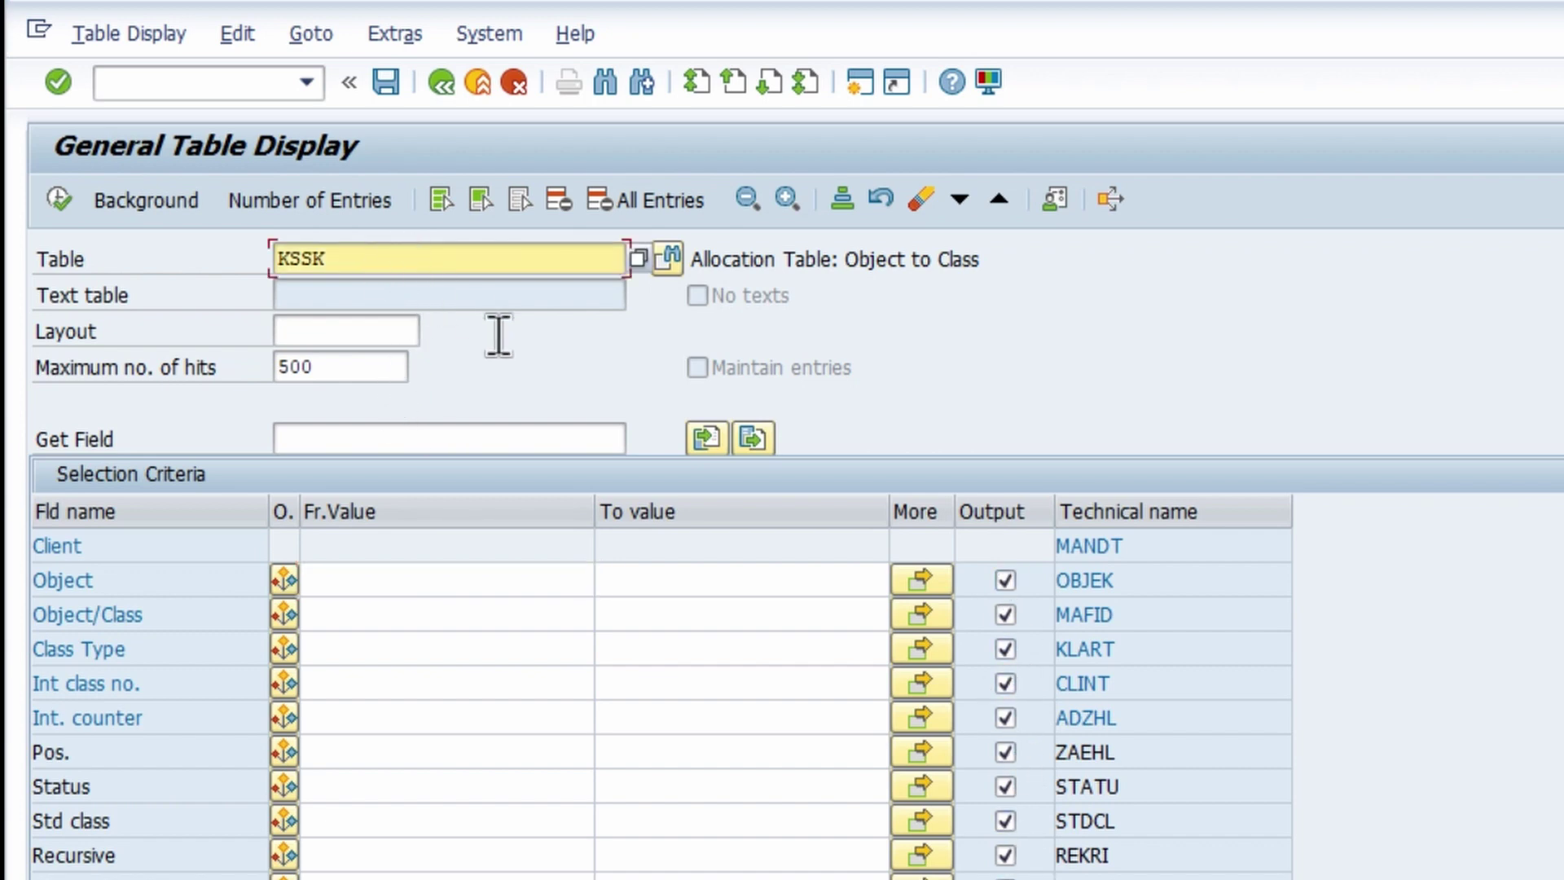
pyautogui.press('Home')
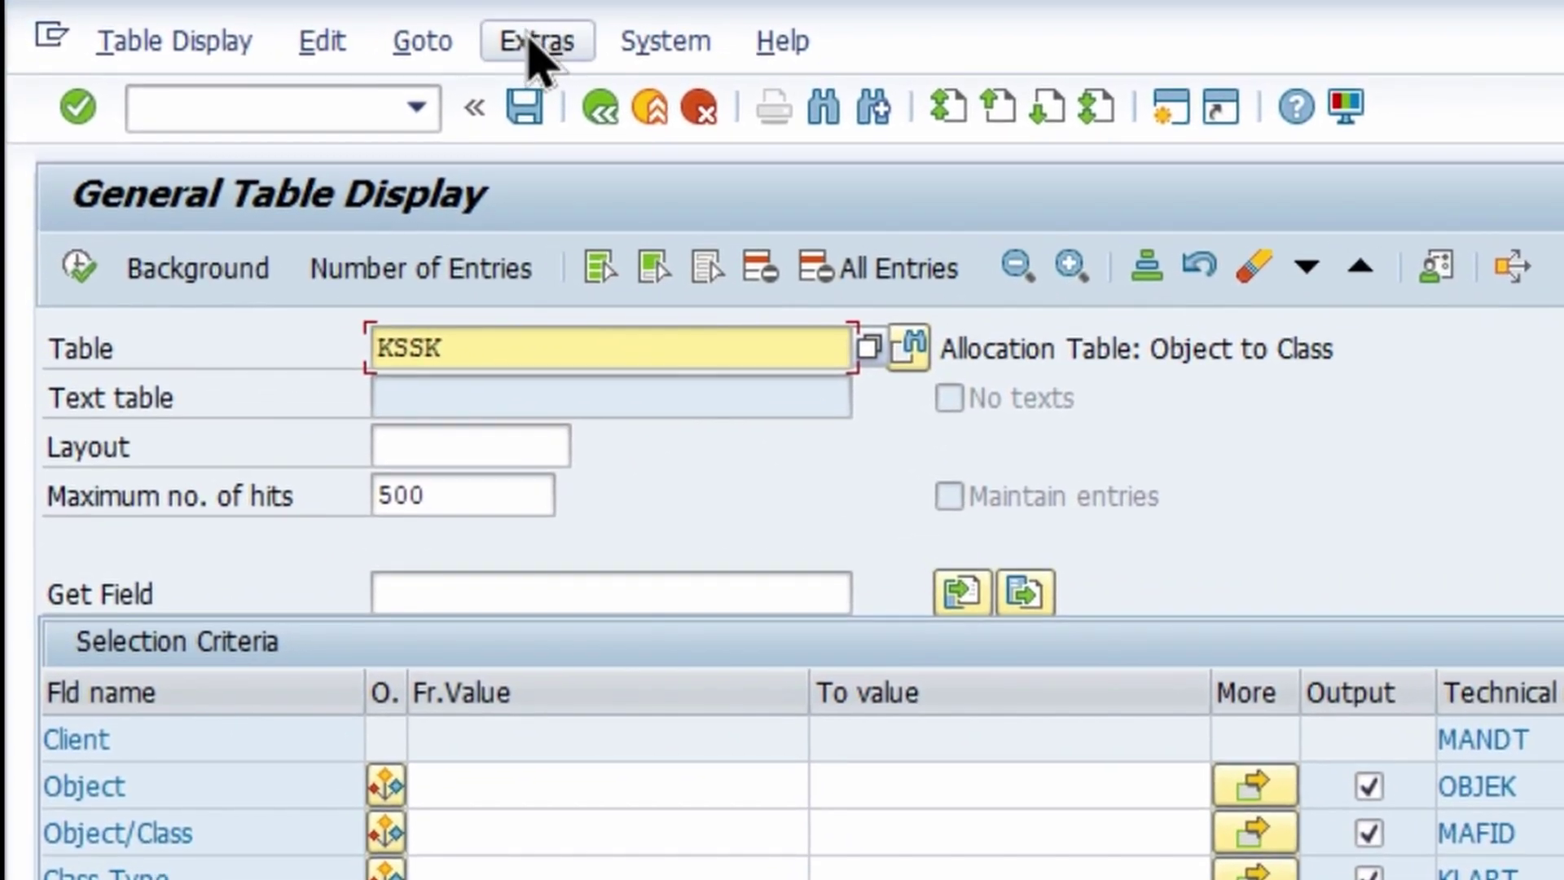
pyautogui.click(479, 37)
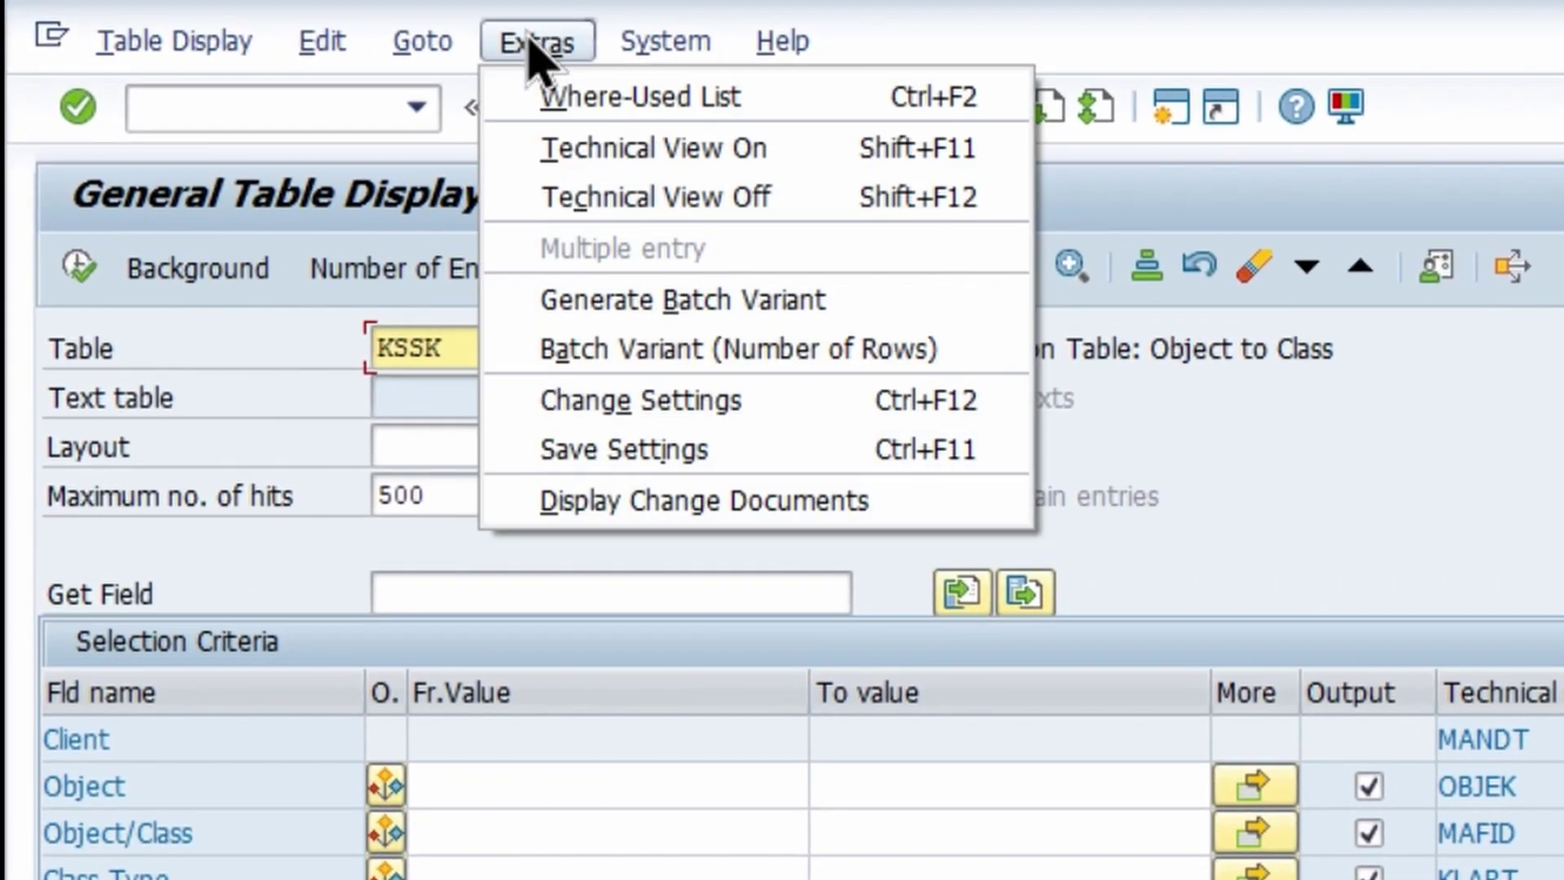
pyautogui.click(664, 407)
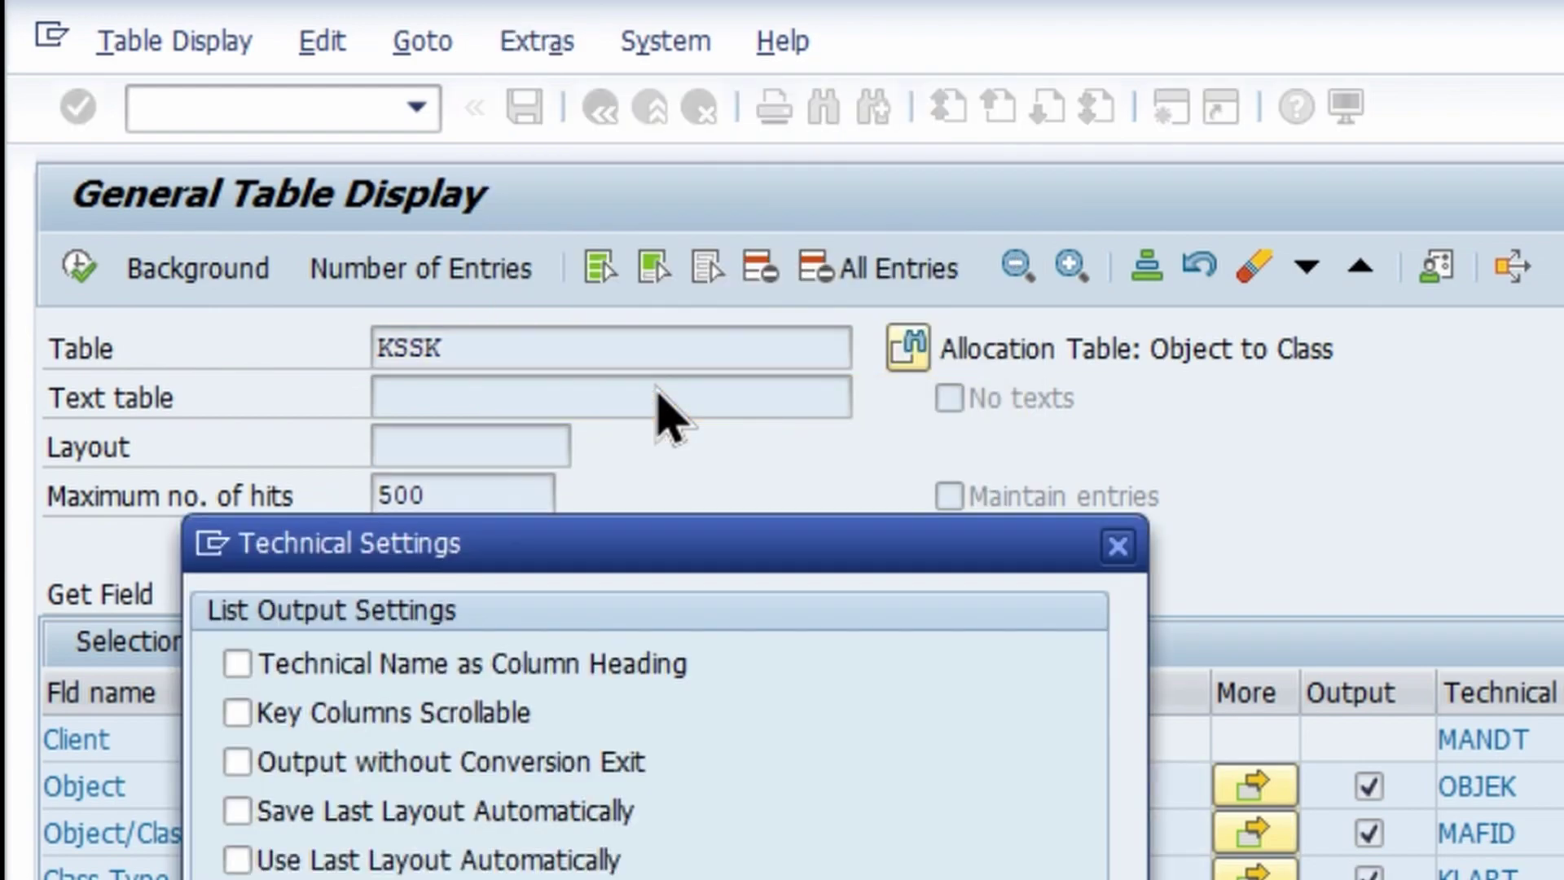
pyautogui.moveTo(265, 206); pyautogui.dragTo(651, 137)
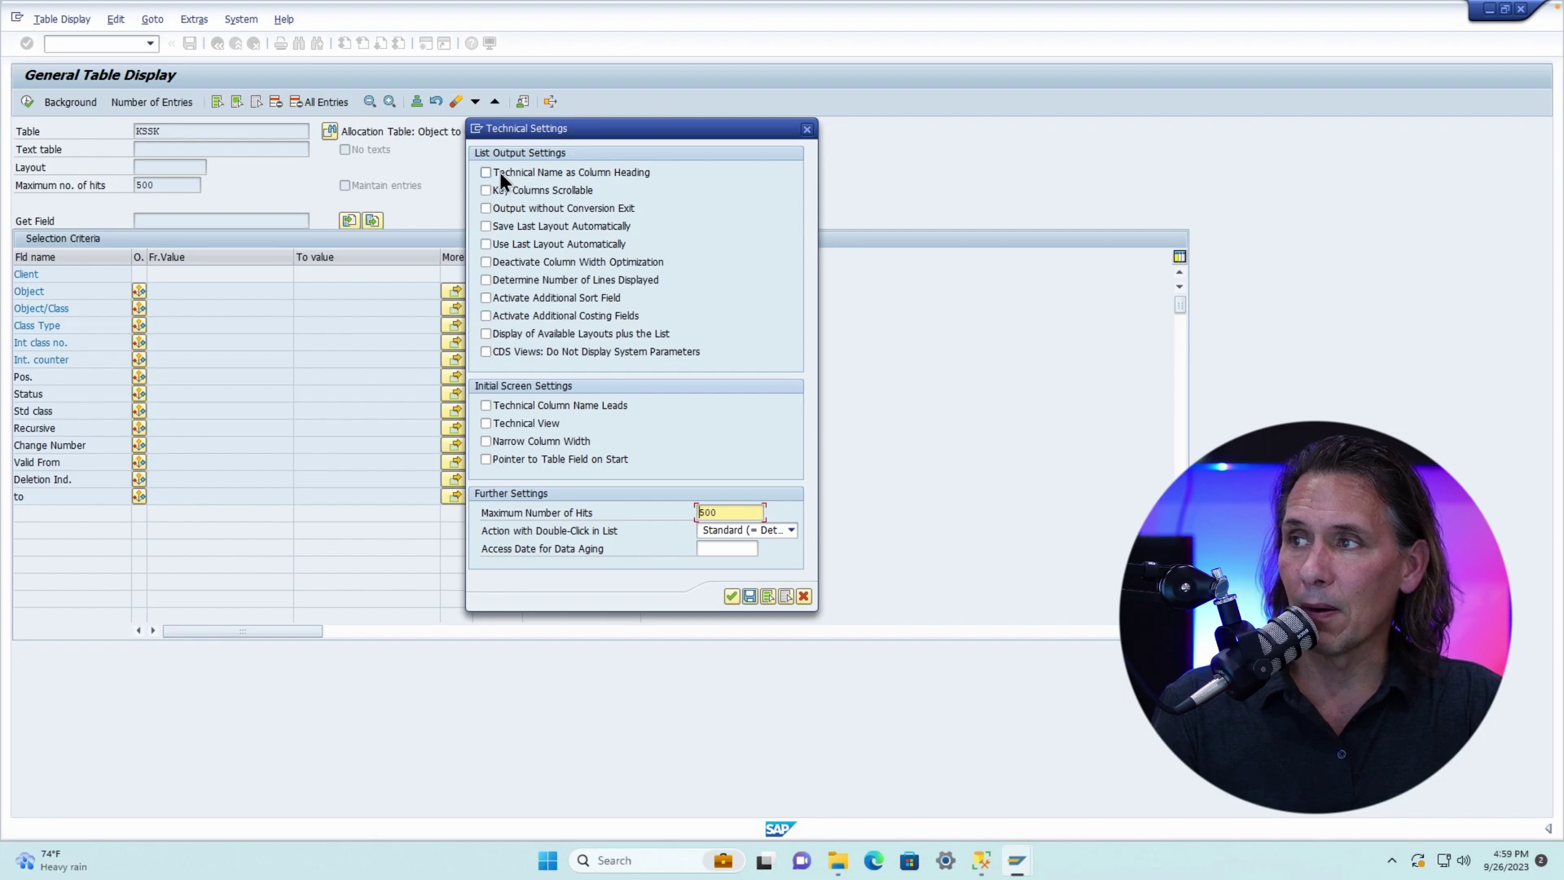
pyautogui.click(486, 172)
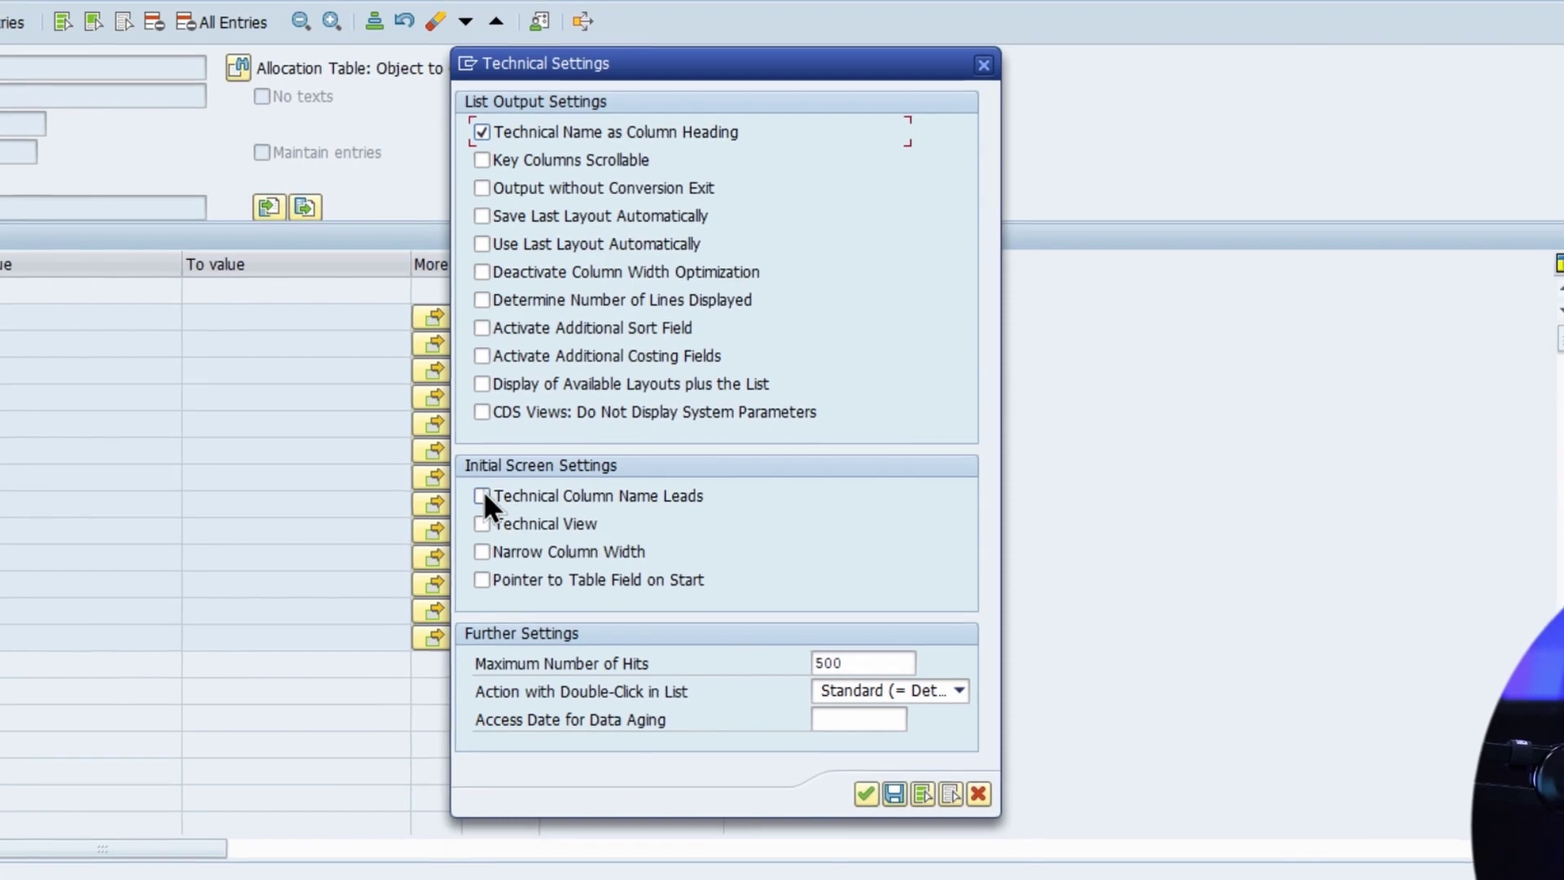
pyautogui.click(482, 496)
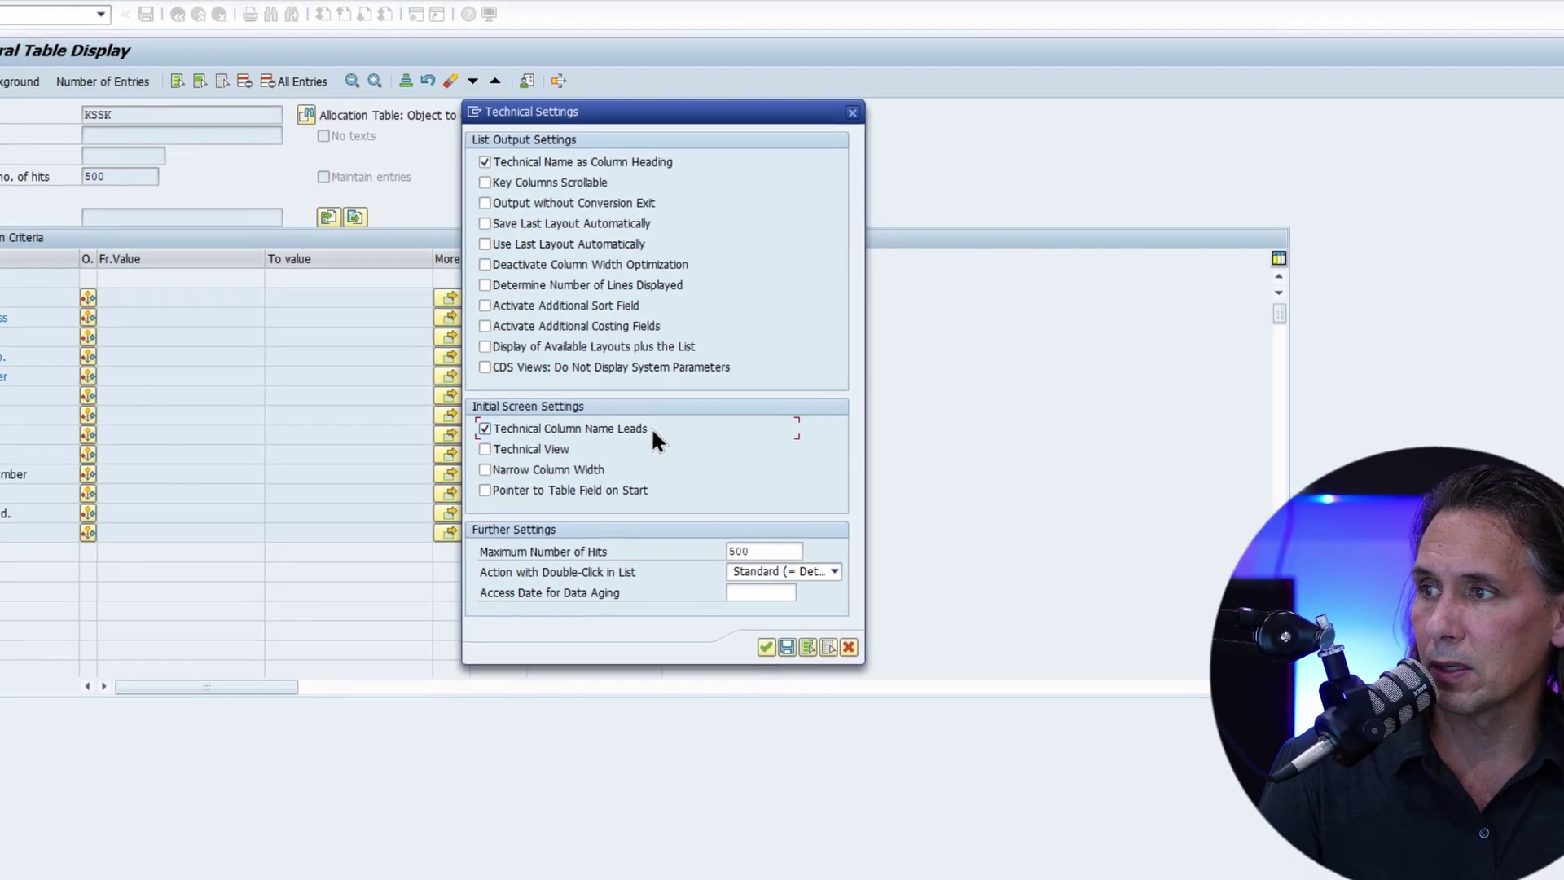
pyautogui.click(485, 435)
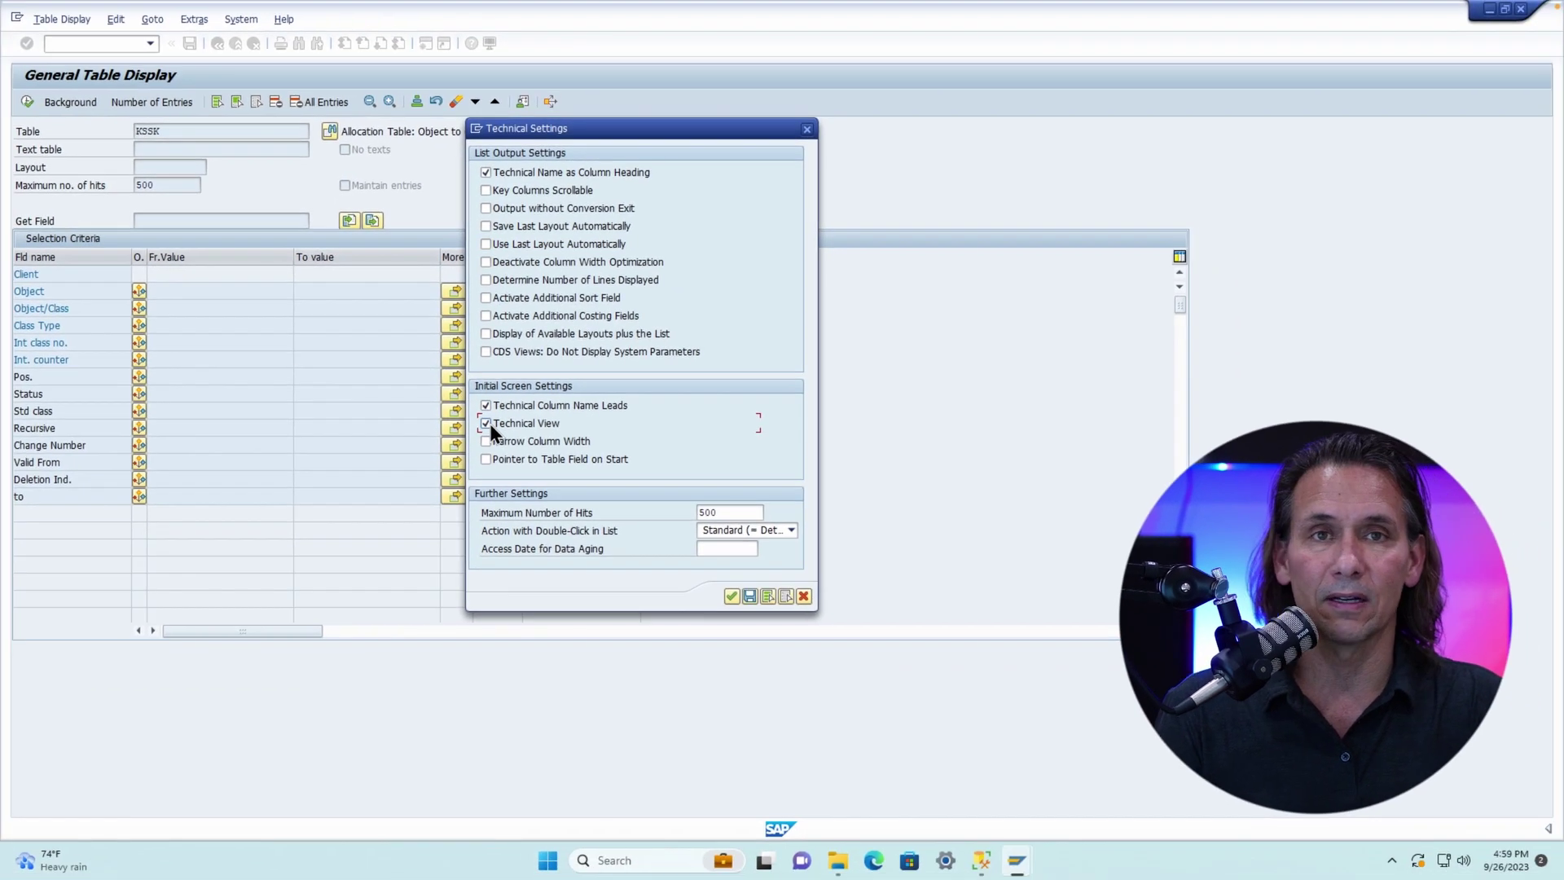
pyautogui.click(749, 596)
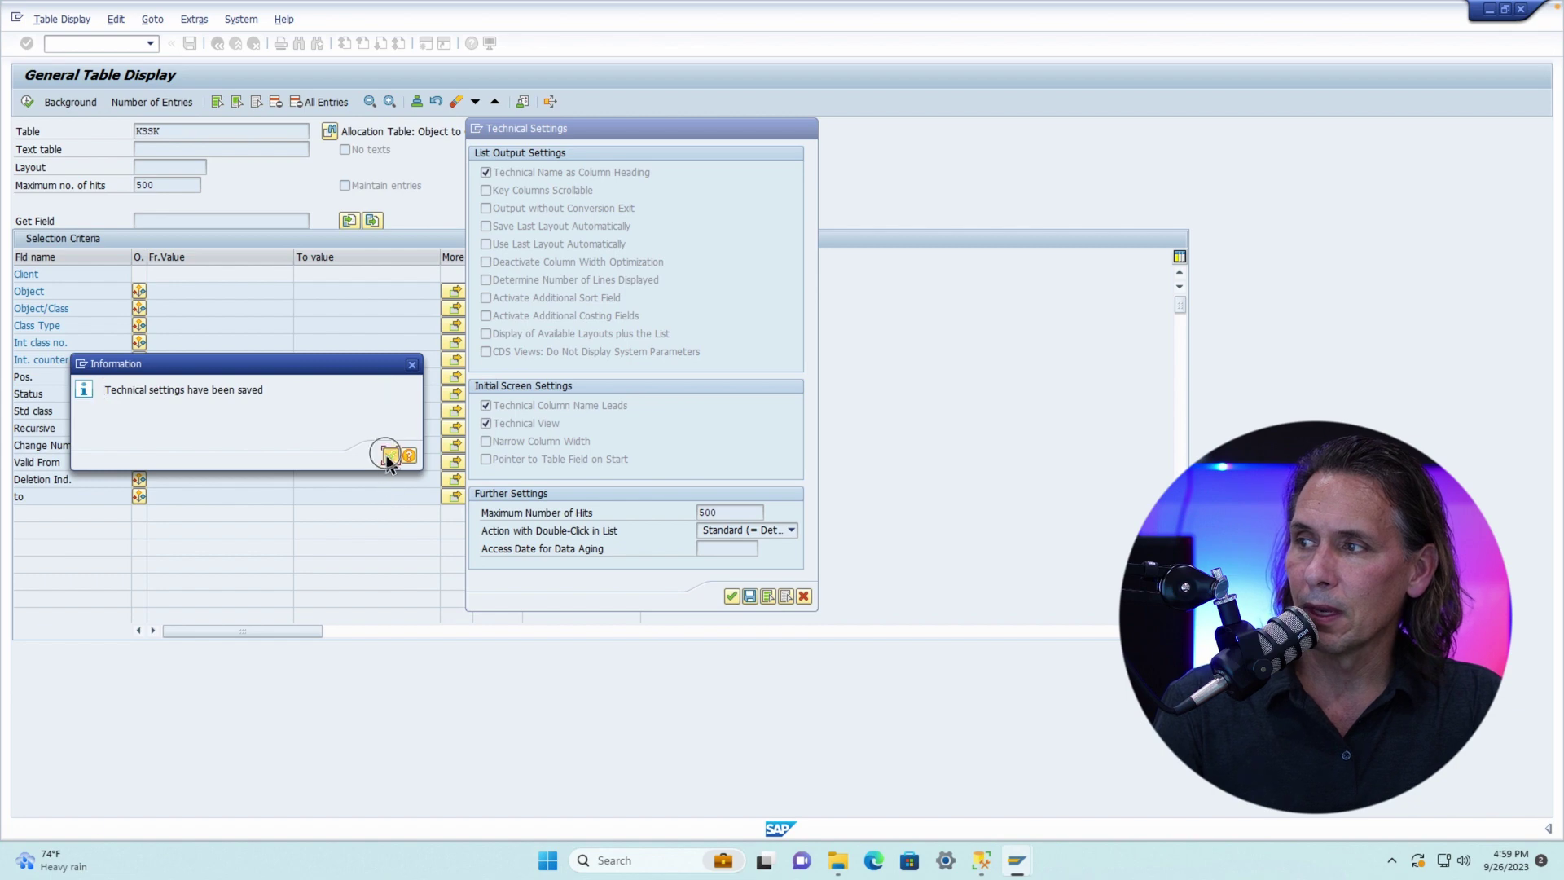
pyautogui.click(390, 455)
pyautogui.click(729, 595)
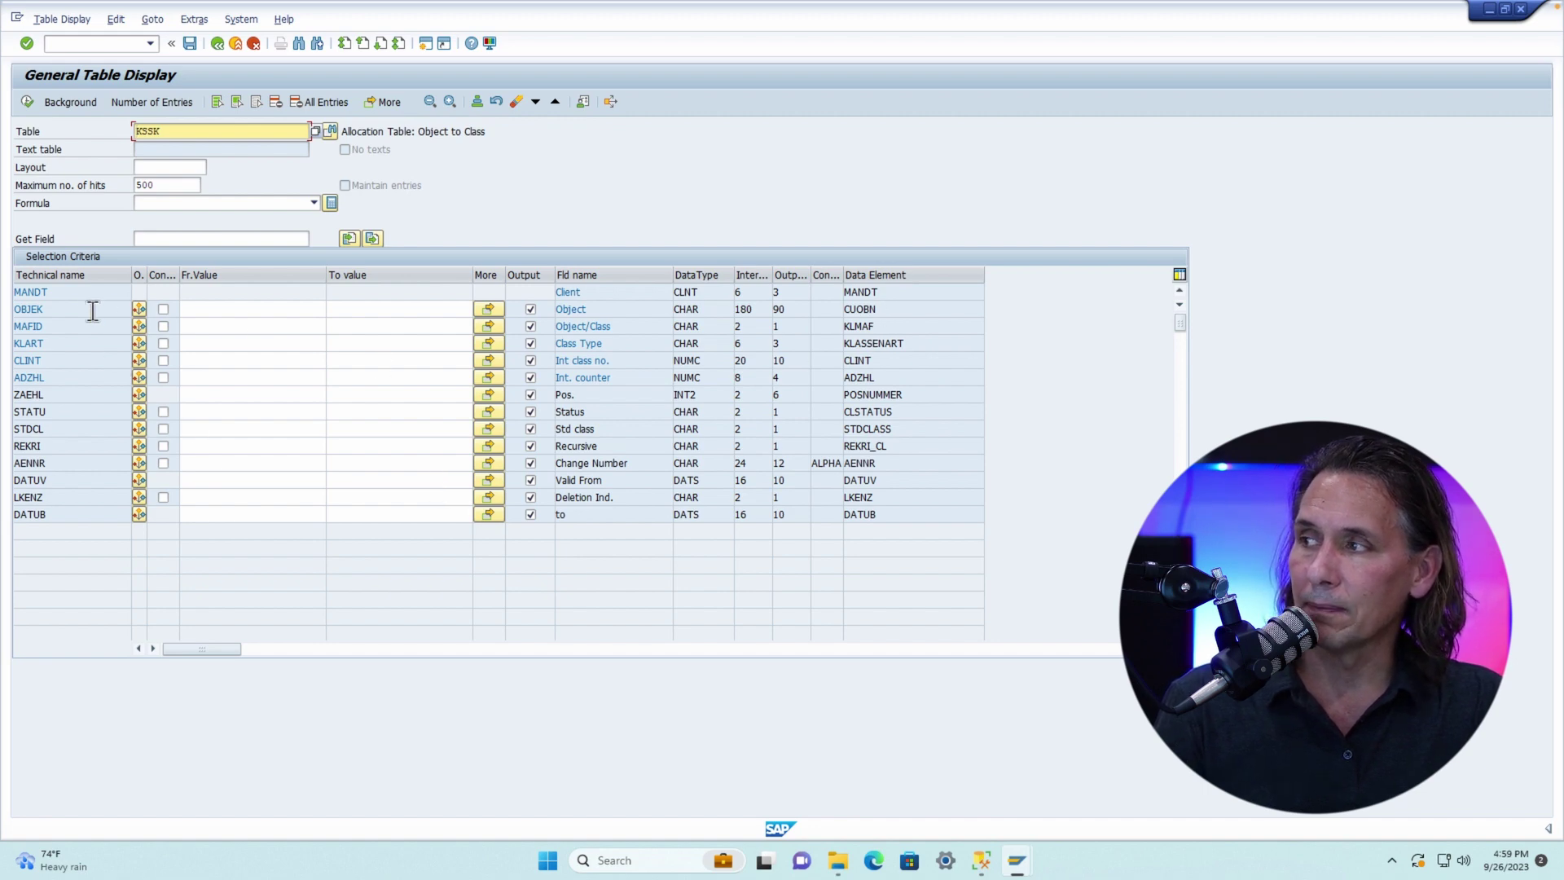
# Check the number of entries in table KSSK without any selection criteria.
pyautogui.moveTo(53, 310); pyautogui.dragTo(10, 307)
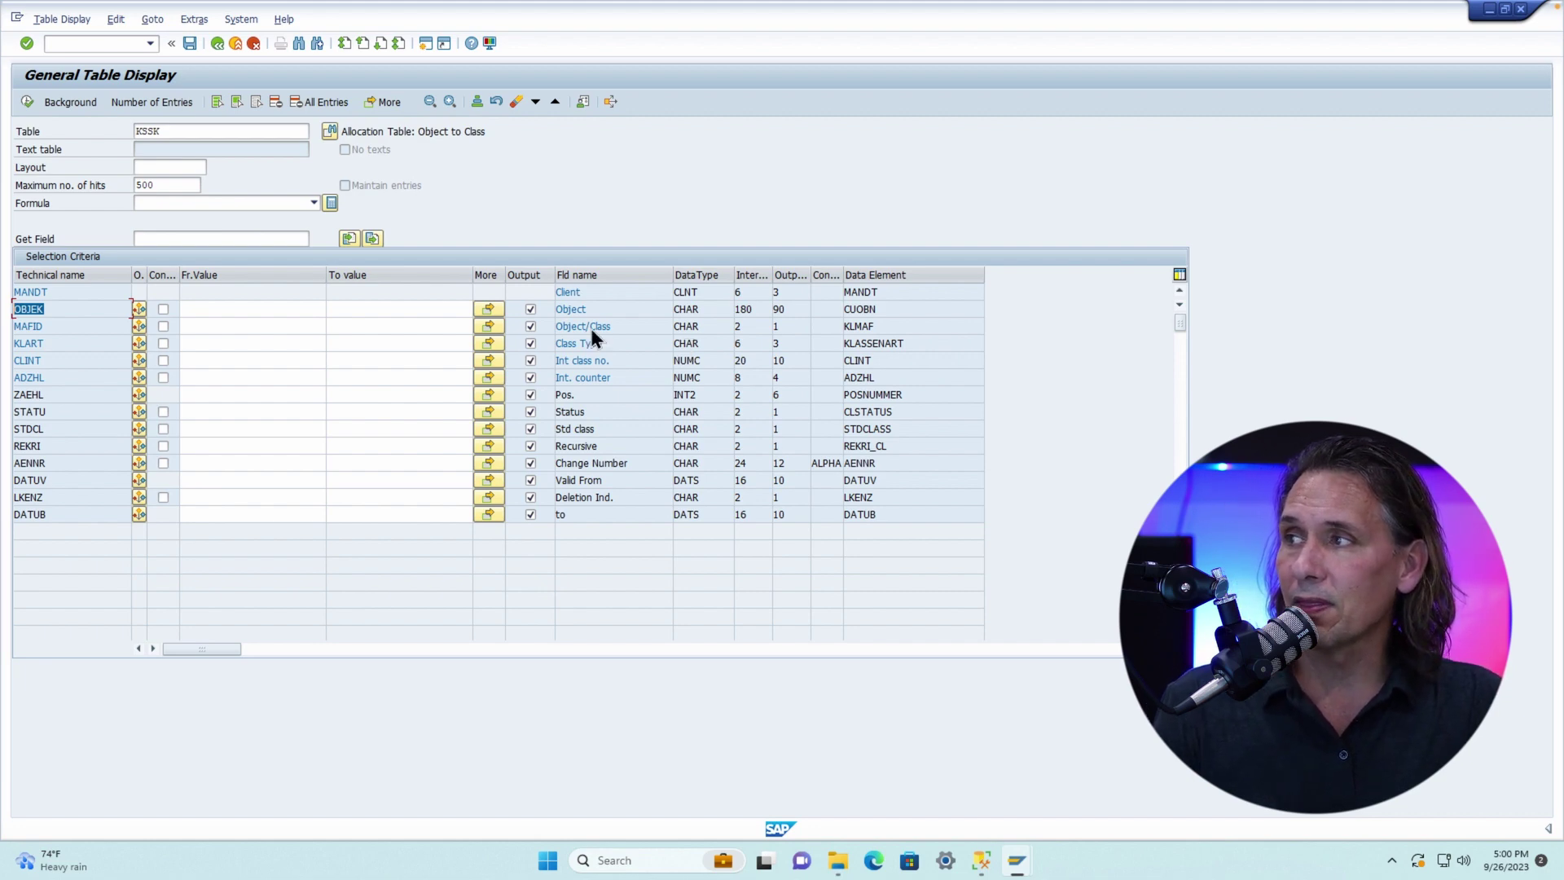
pyautogui.click(165, 183)
pyautogui.moveTo(165, 182); pyautogui.dragTo(107, 175)
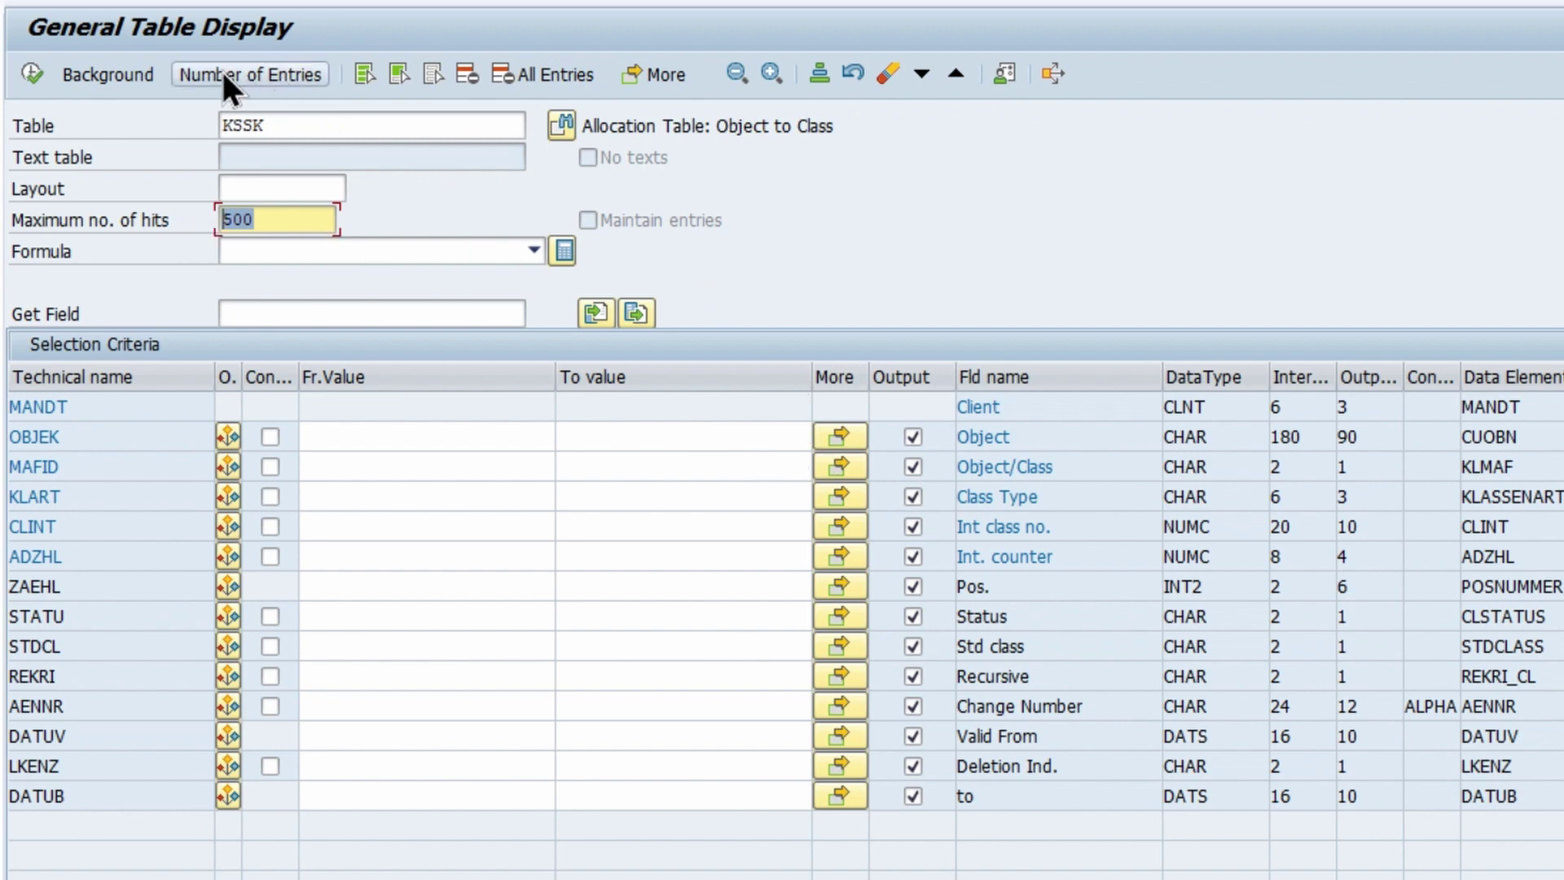
pyautogui.click(262, 75)
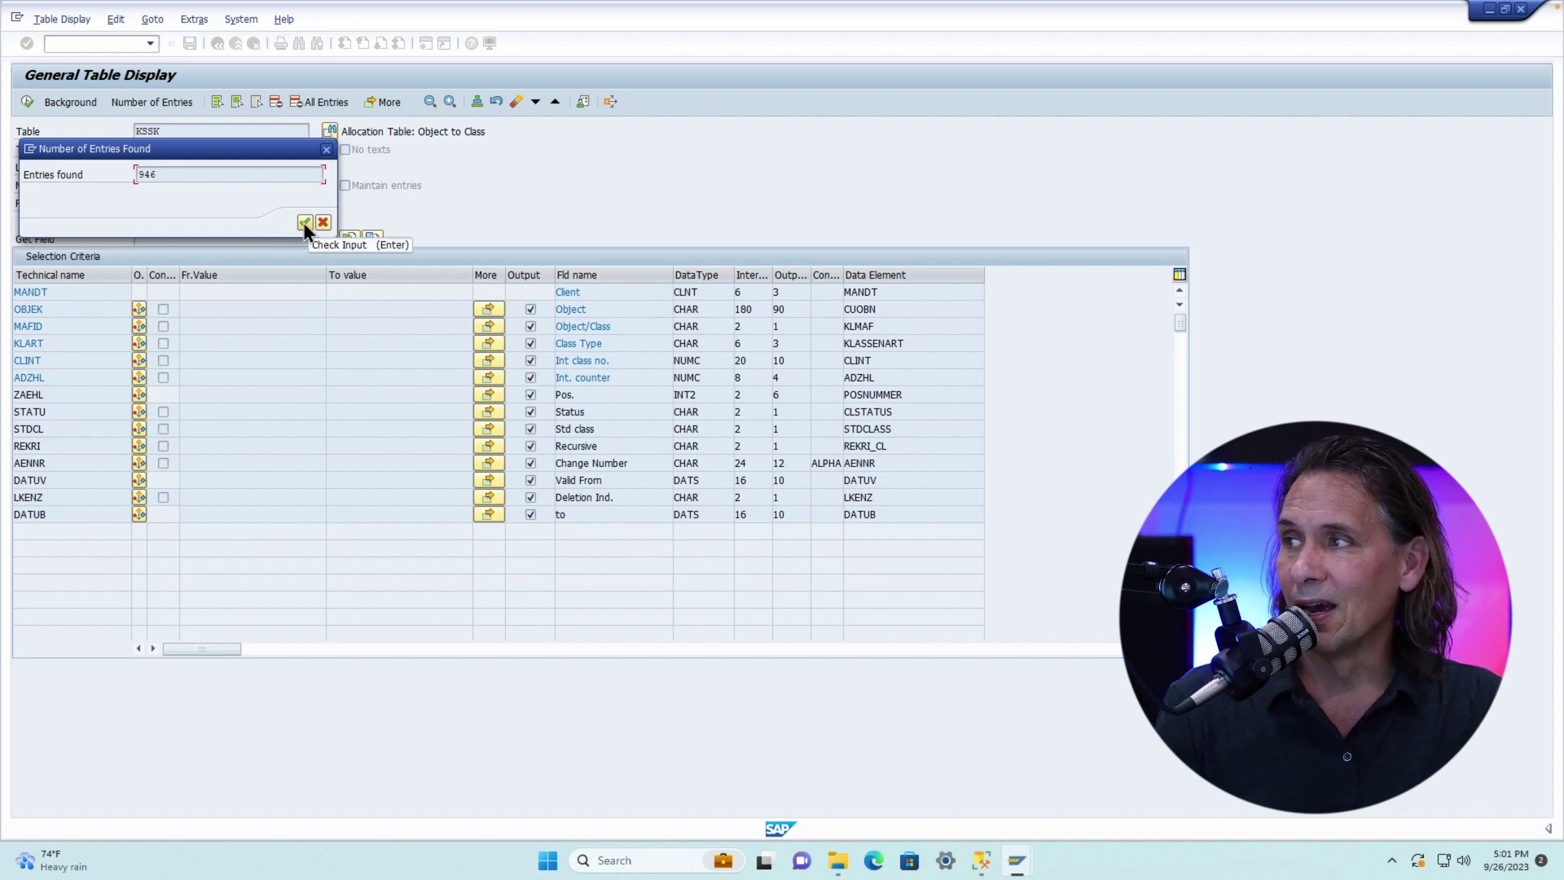
pyautogui.moveTo(168, 174); pyautogui.dragTo(123, 171)
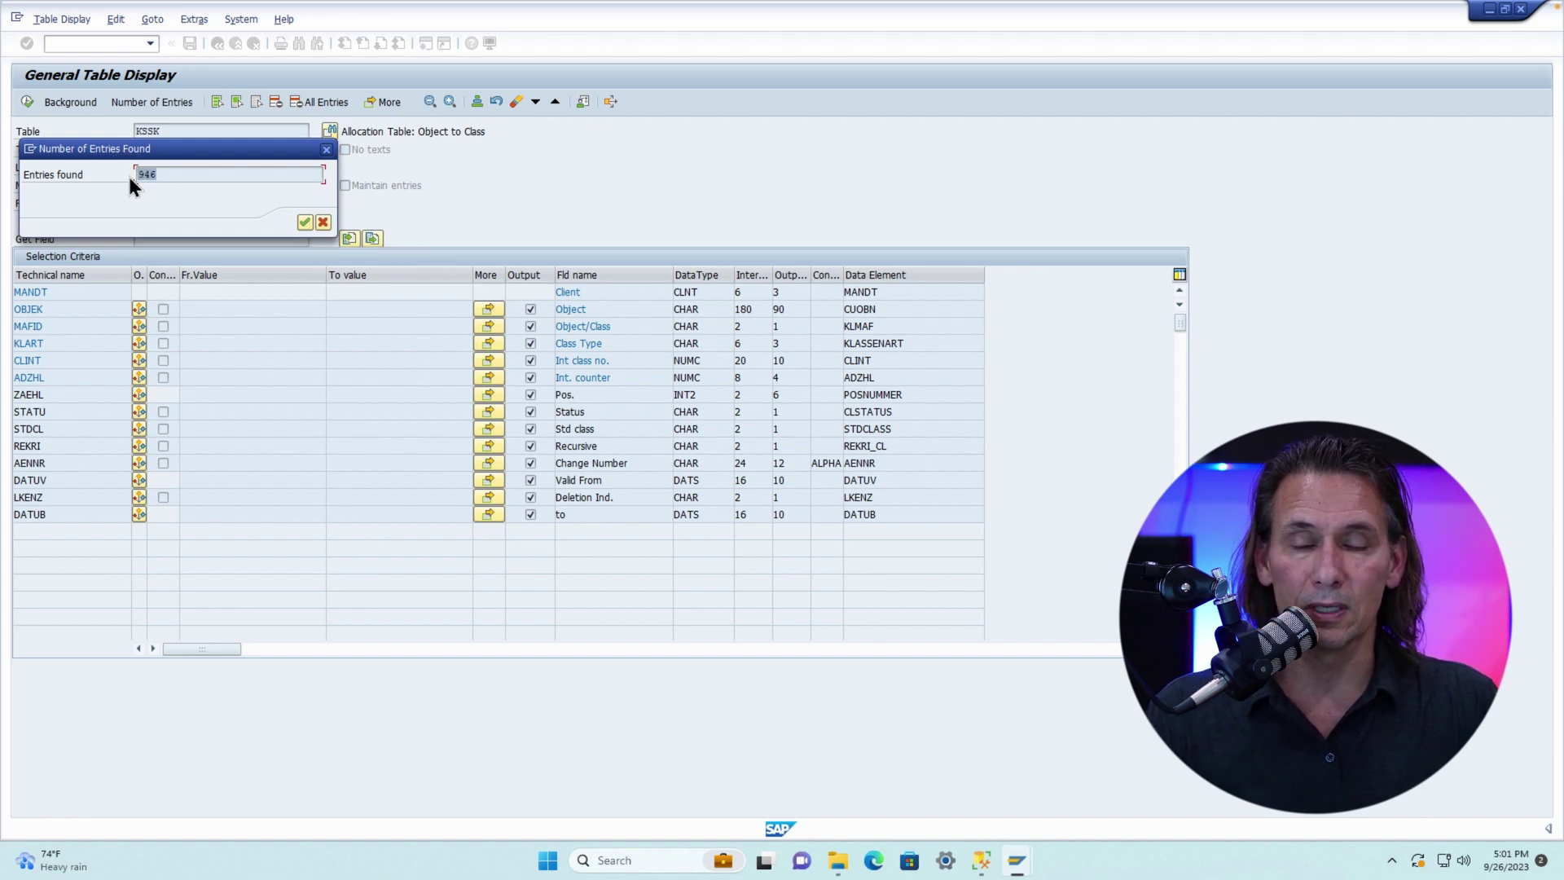
pyautogui.click(302, 221)
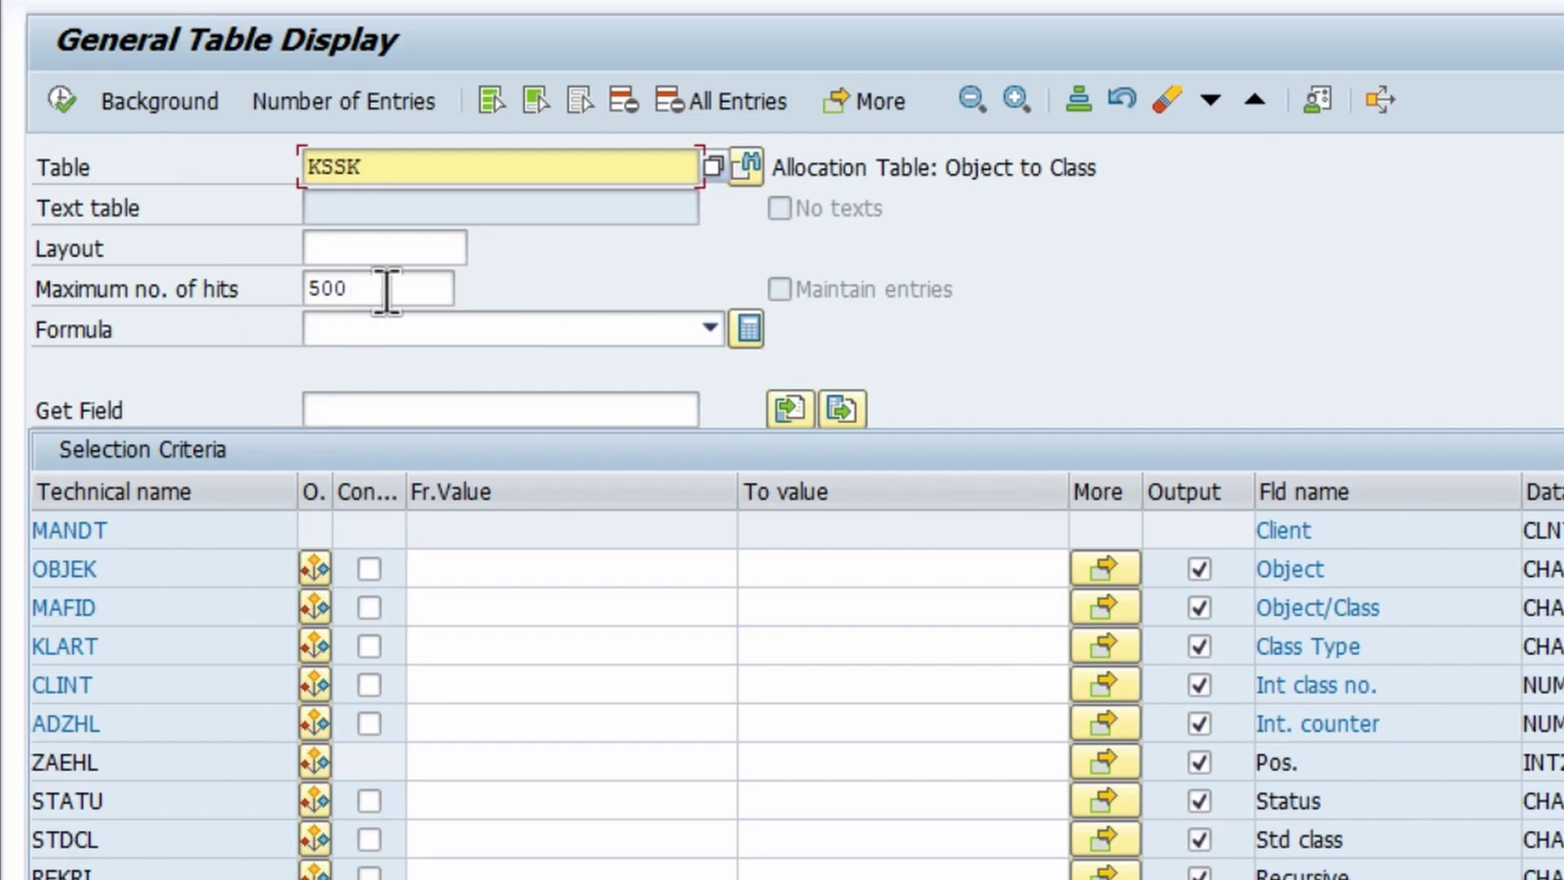
# Display the KSSK entries with the 500-hit limit, check the number of hits, and return to the selection screen.
pyautogui.moveTo(170, 186); pyautogui.dragTo(133, 185)
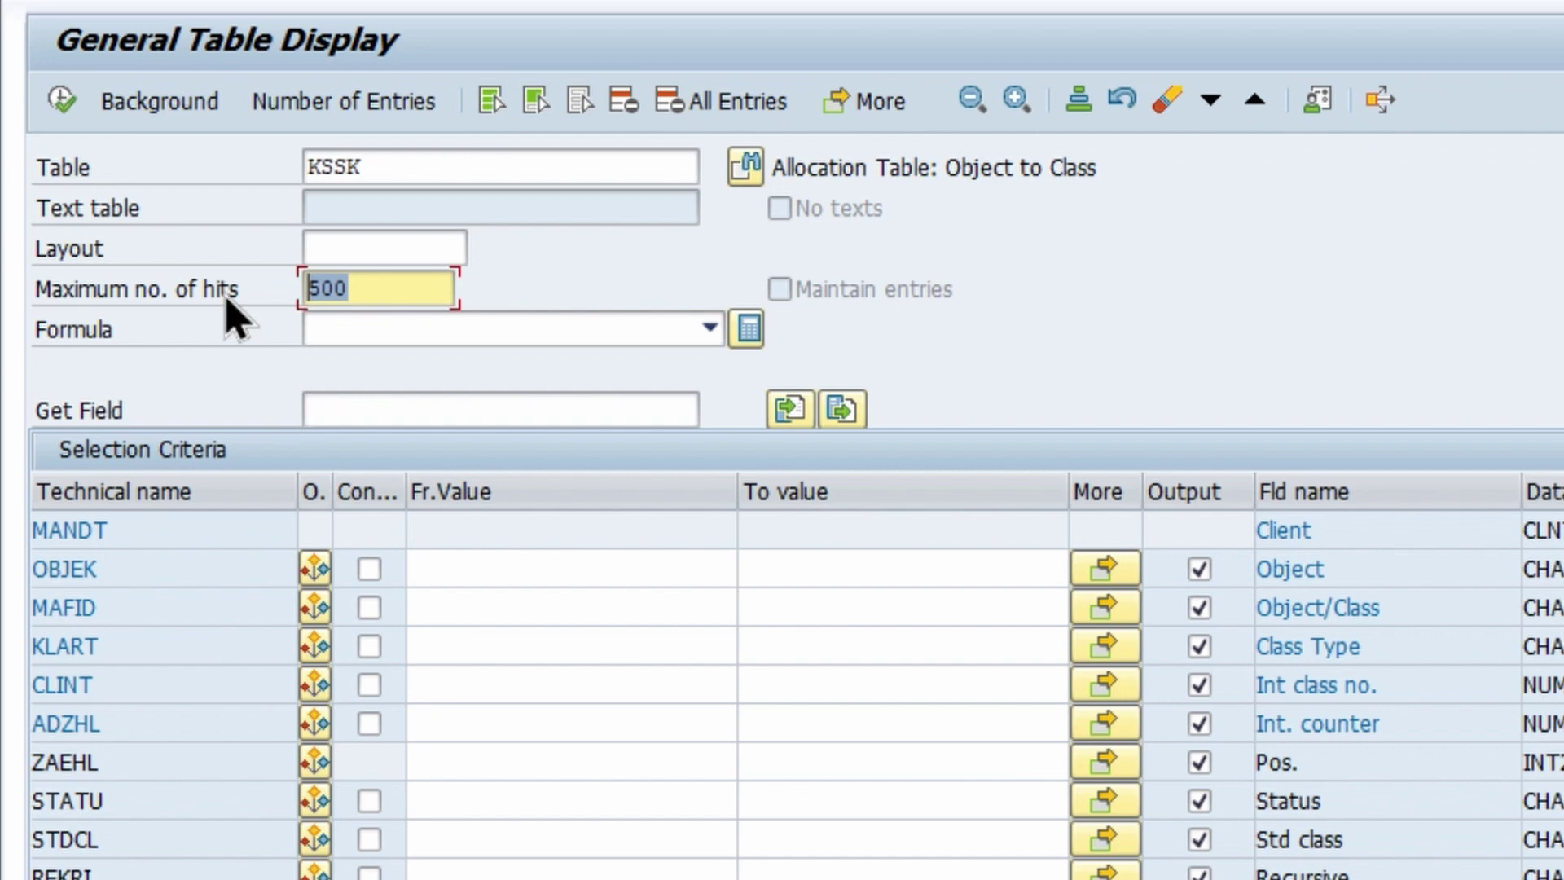
pyautogui.click(59, 101)
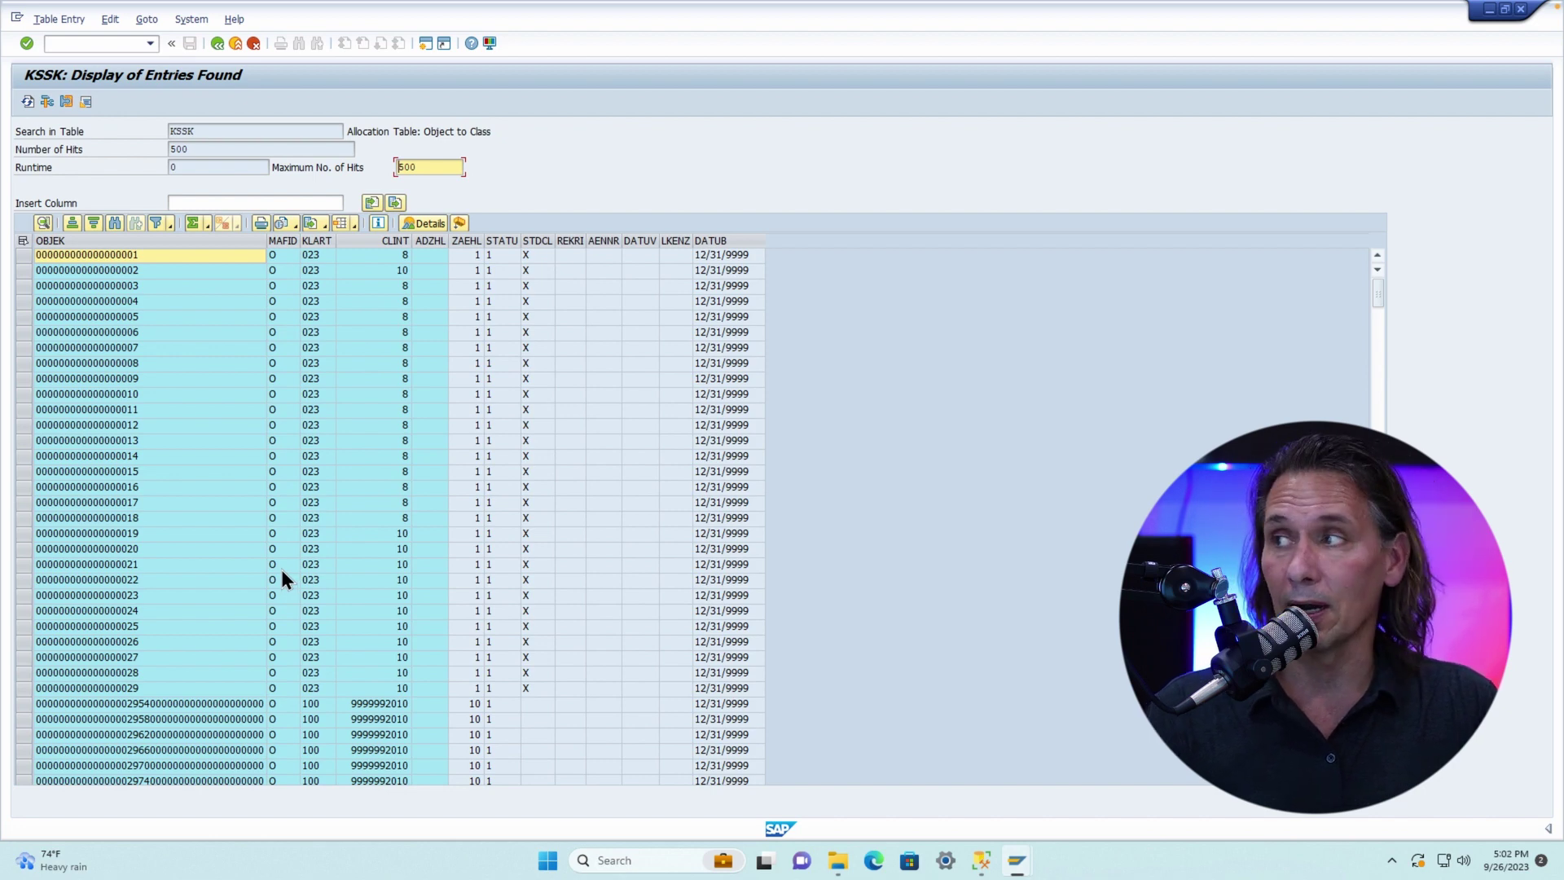
pyautogui.moveTo(215, 152); pyautogui.dragTo(170, 152)
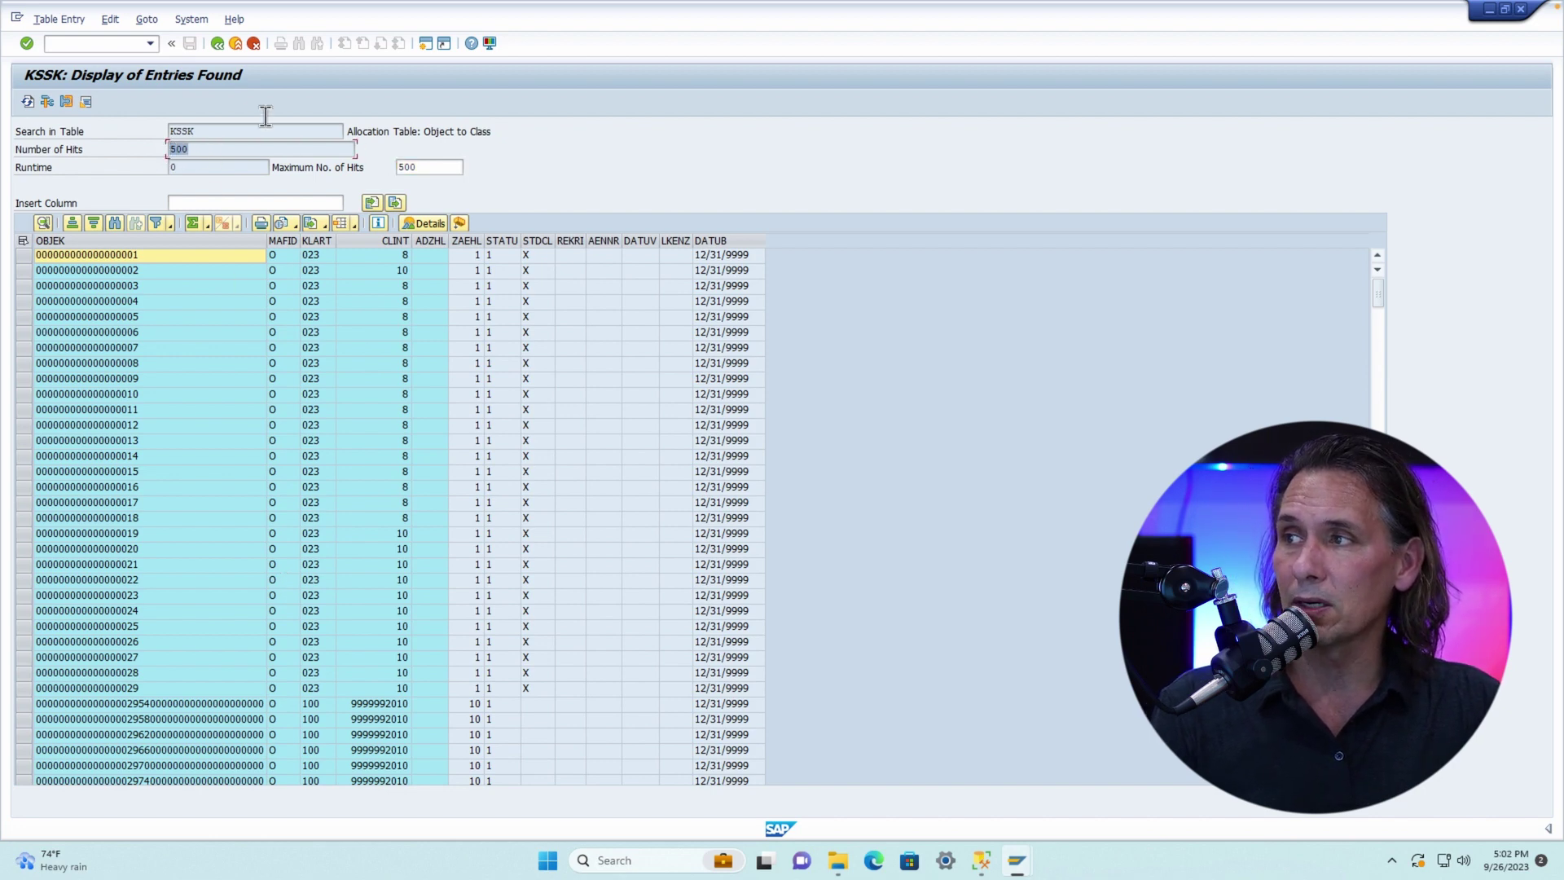
pyautogui.click(216, 43)
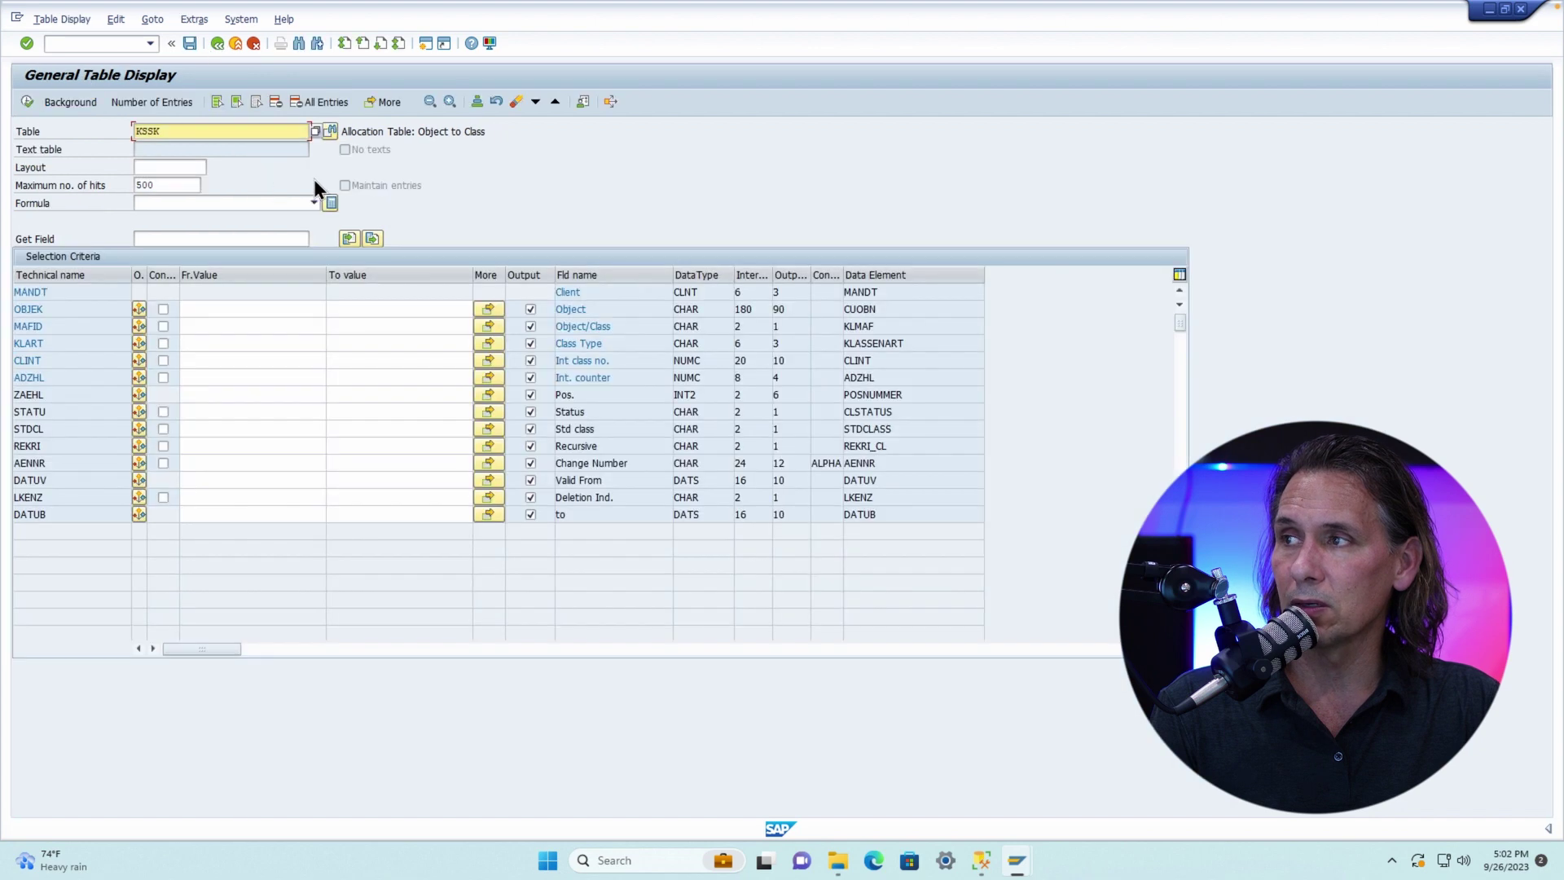
# Recheck the number of KSSK entries and set the maximum number of hits to 1,000.
pyautogui.click(153, 105)
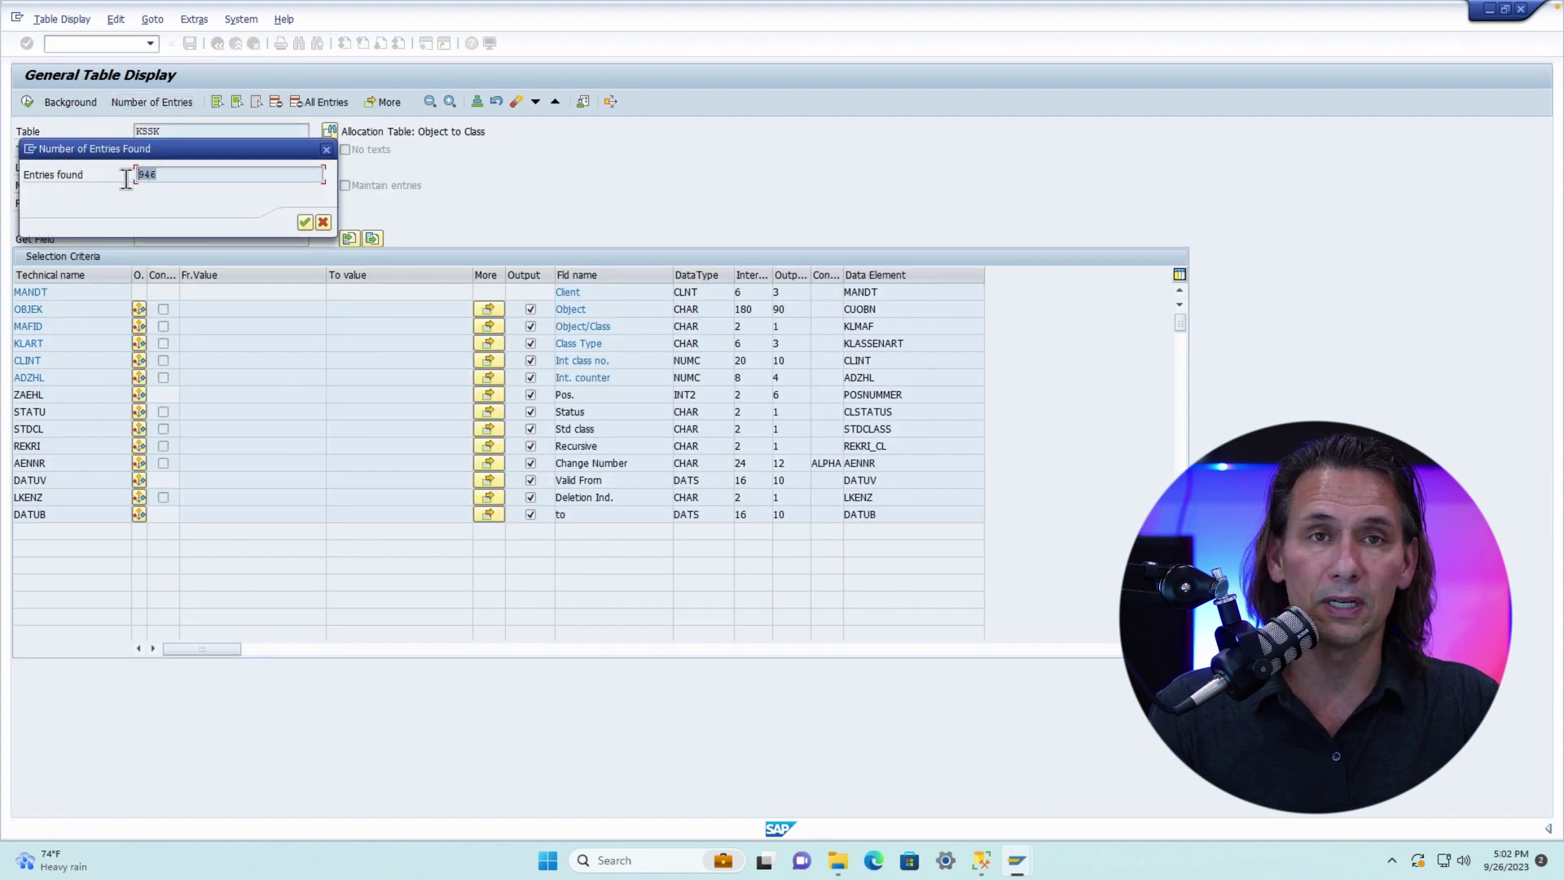
pyautogui.click(303, 222)
pyautogui.doubleClick(187, 184)
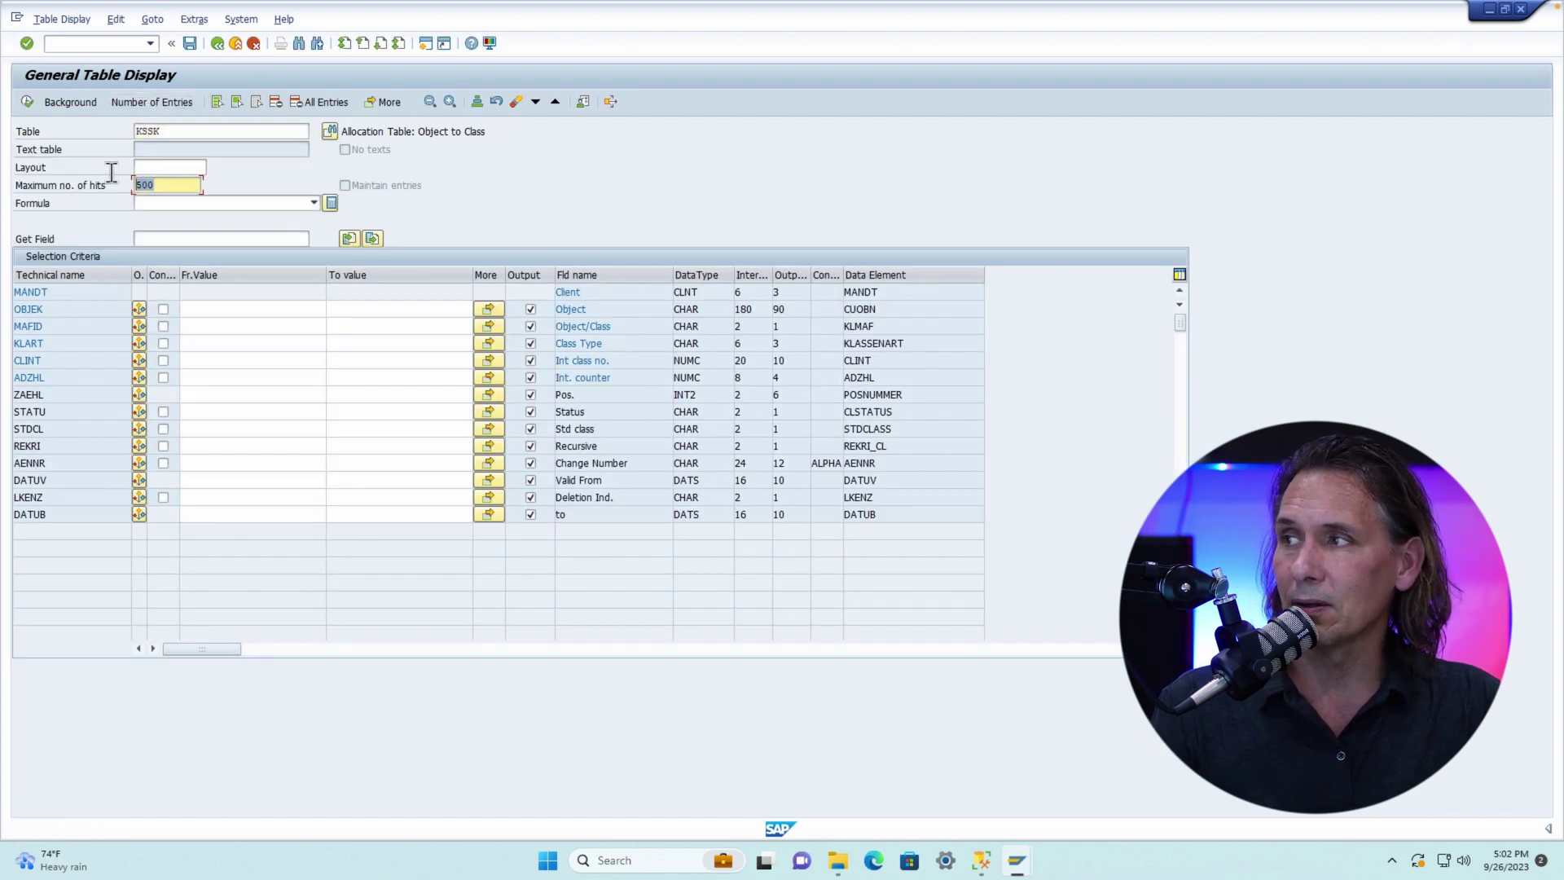
pyautogui.write('1,')
pyautogui.write('000')
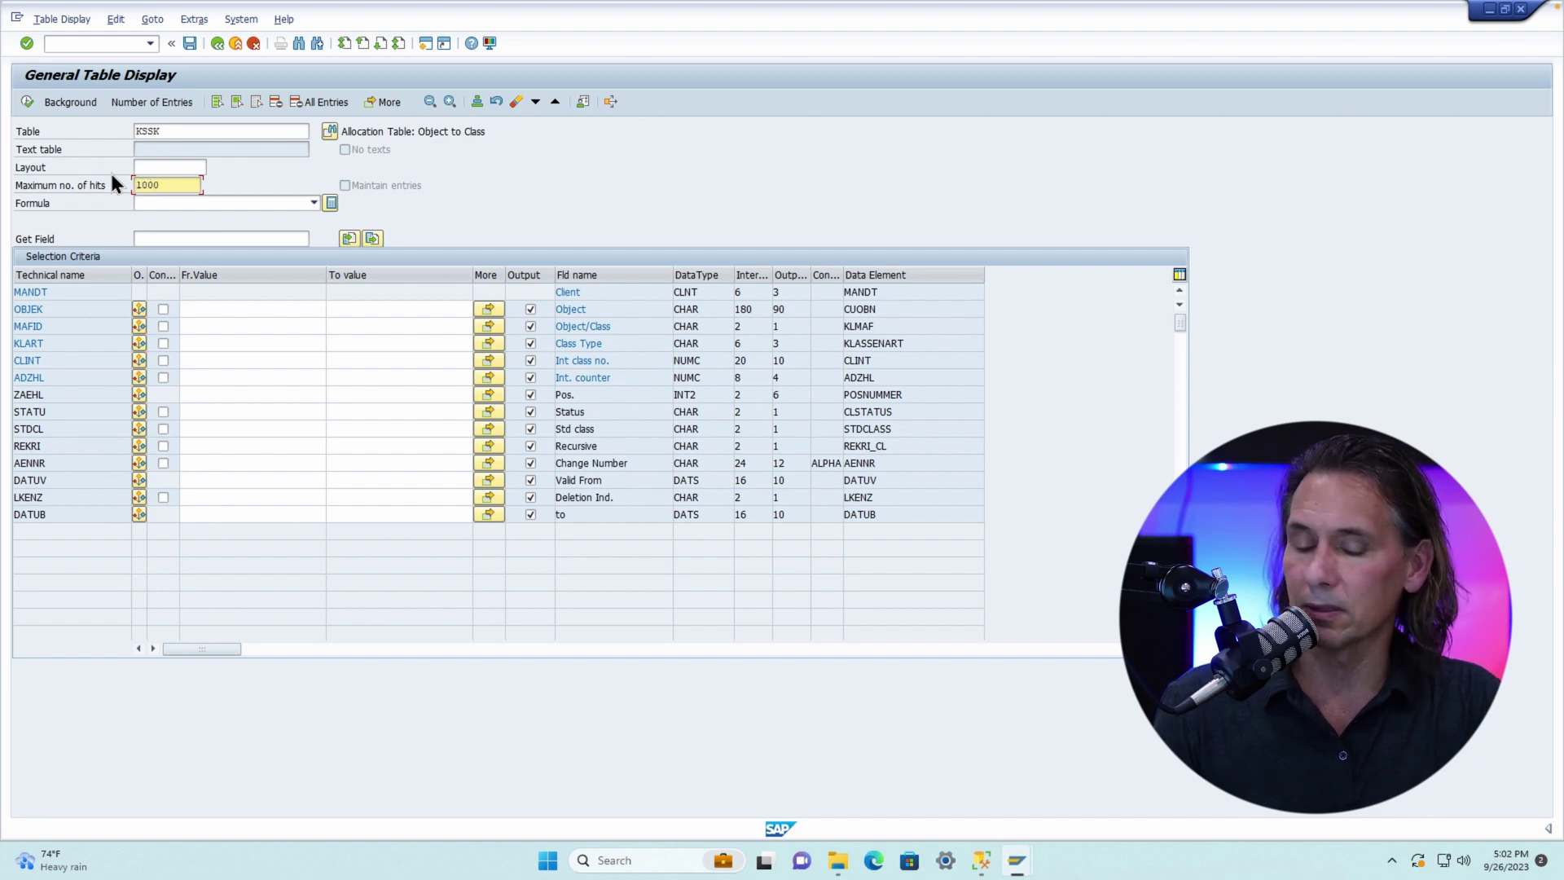
pyautogui.press('Return')
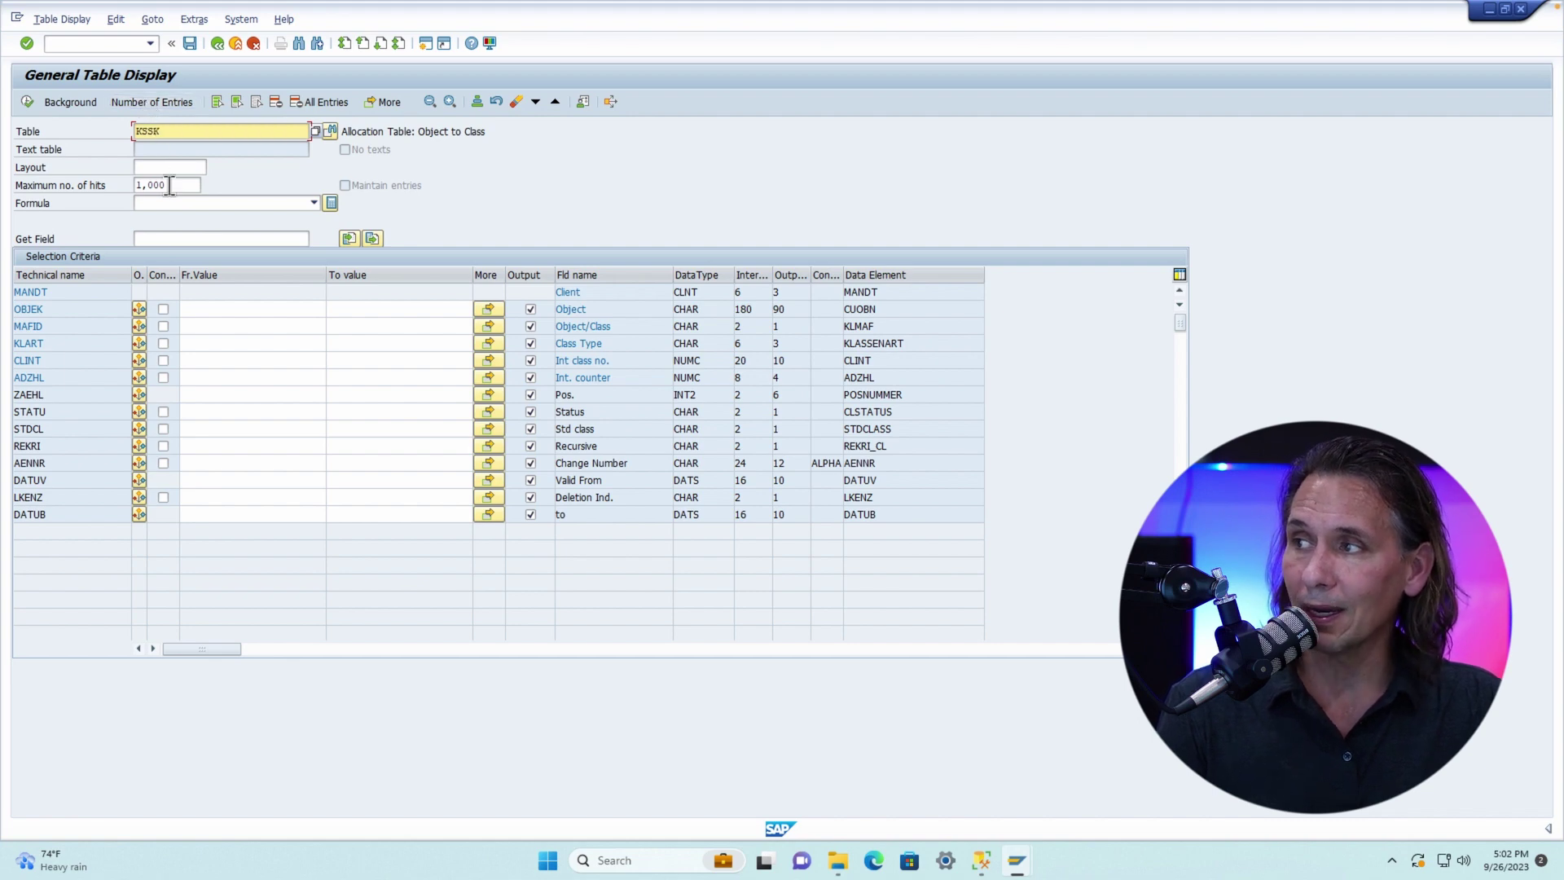
pyautogui.moveTo(175, 185); pyautogui.dragTo(123, 177)
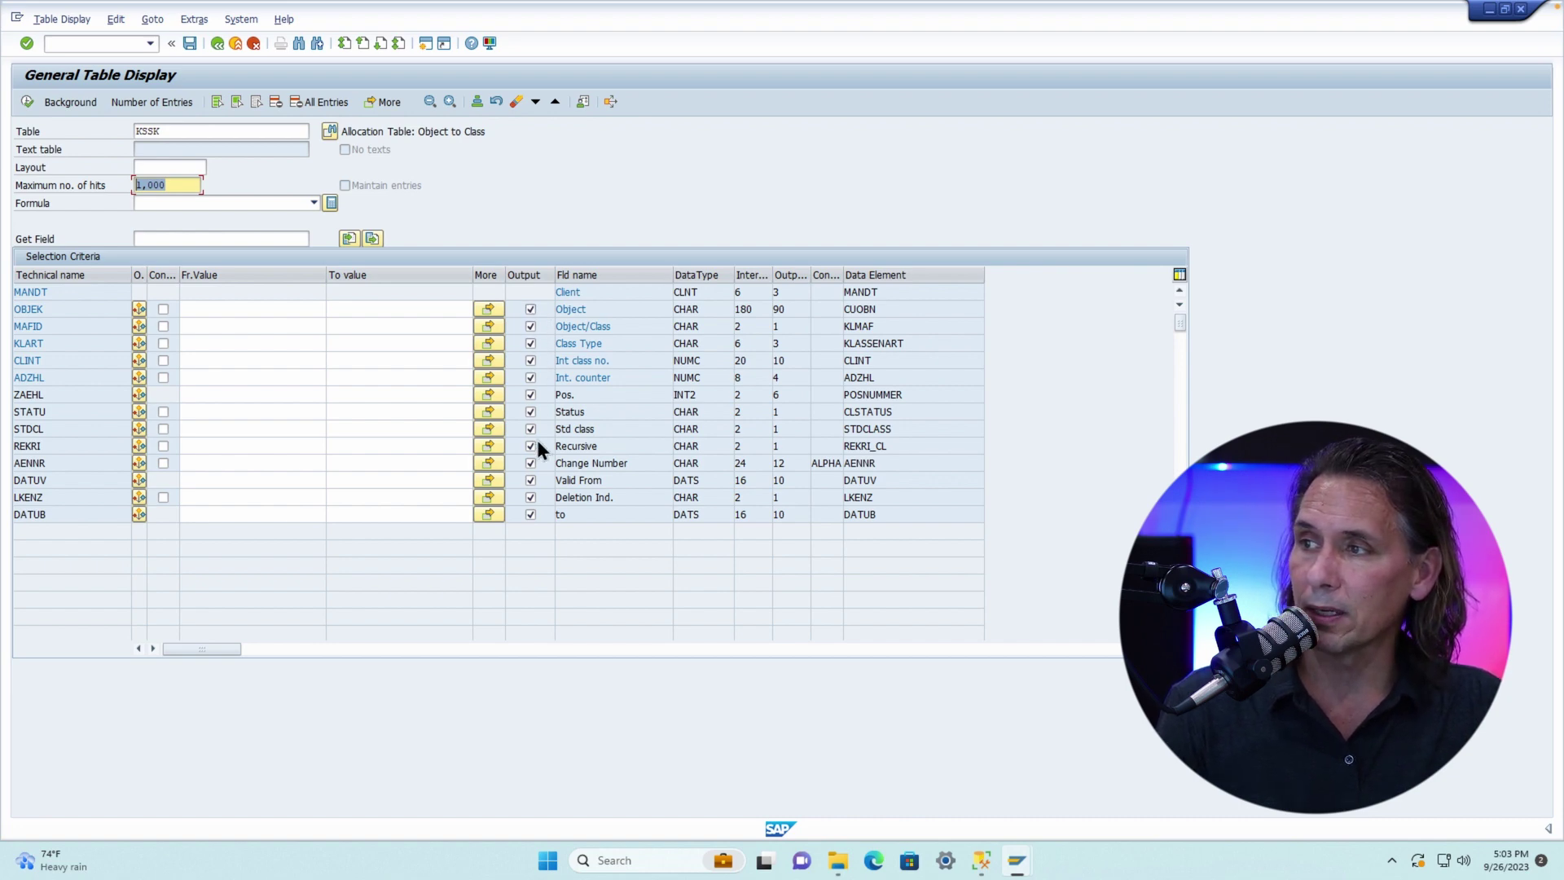
# Deselect all output fields and enable output only for Object, Object/Class and Class Type.
pyautogui.rightClick(527, 278)
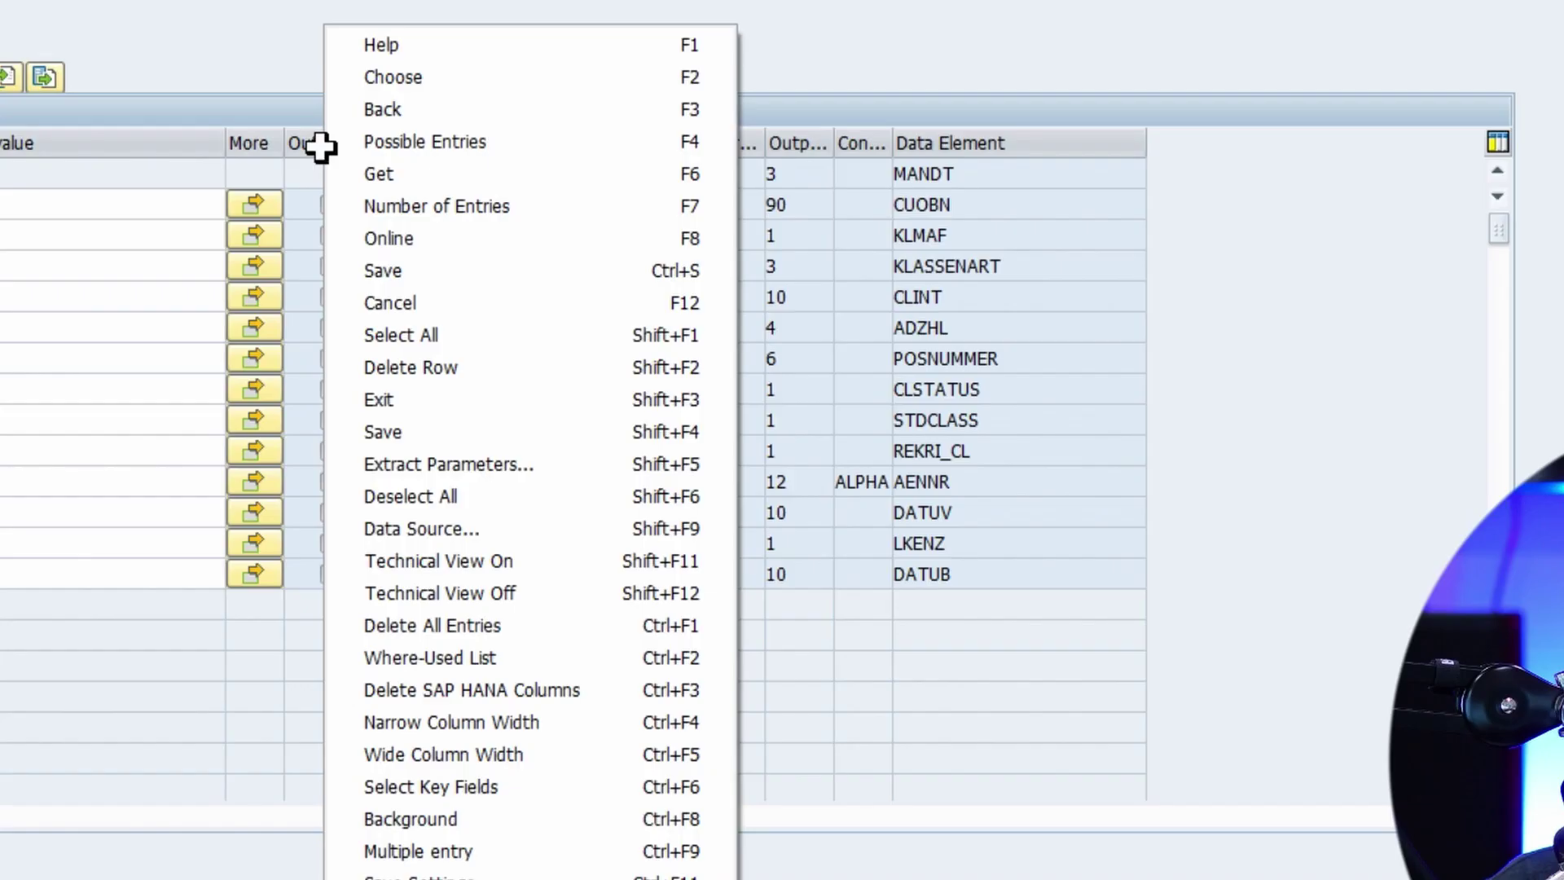
pyautogui.click(446, 505)
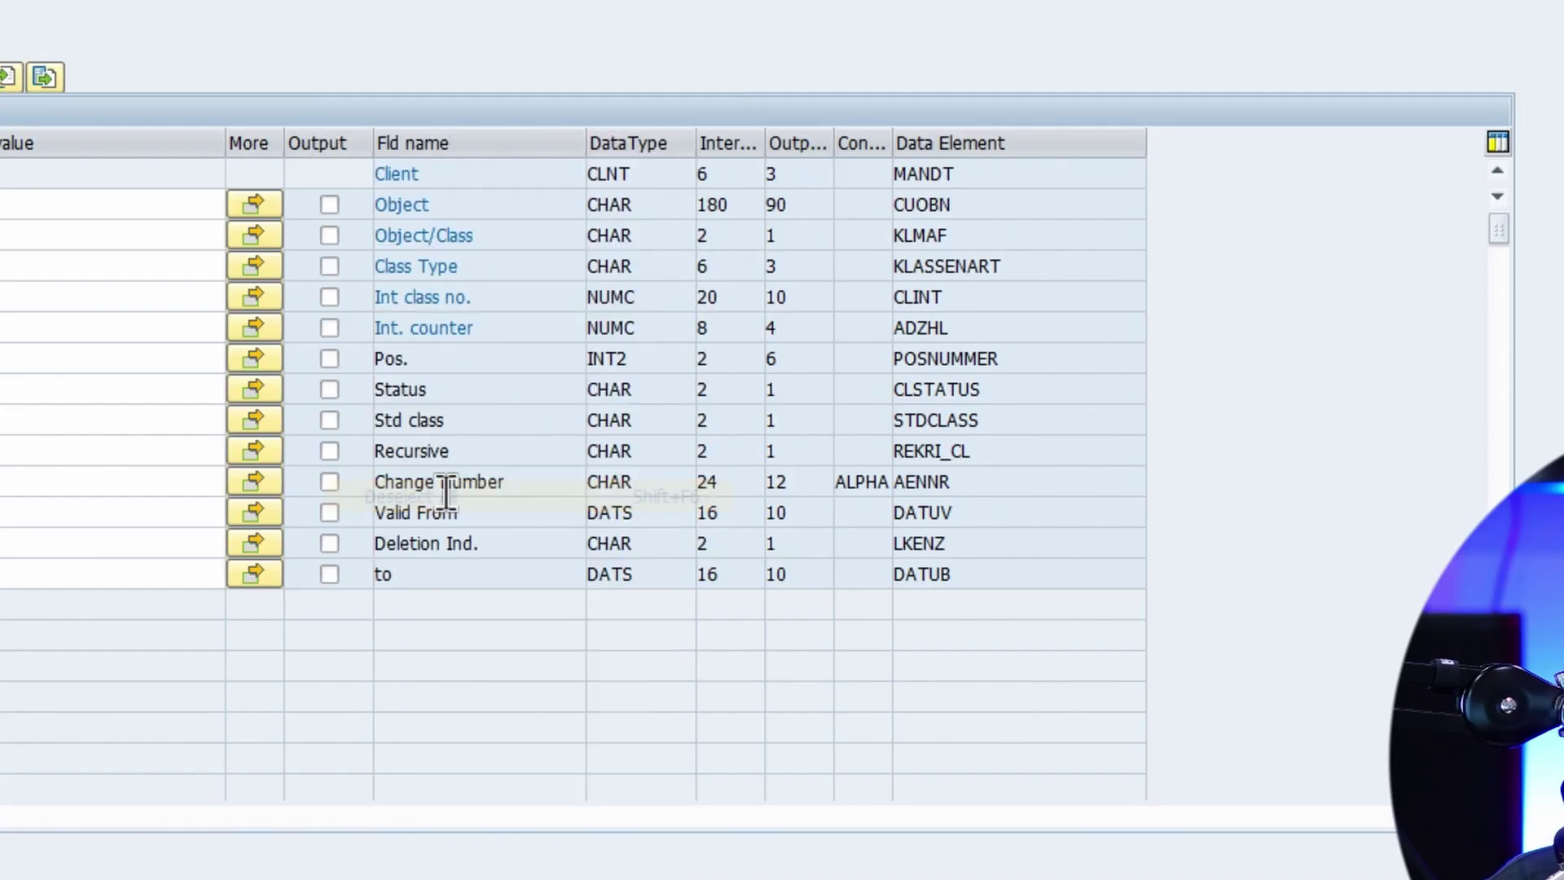
pyautogui.click(325, 202)
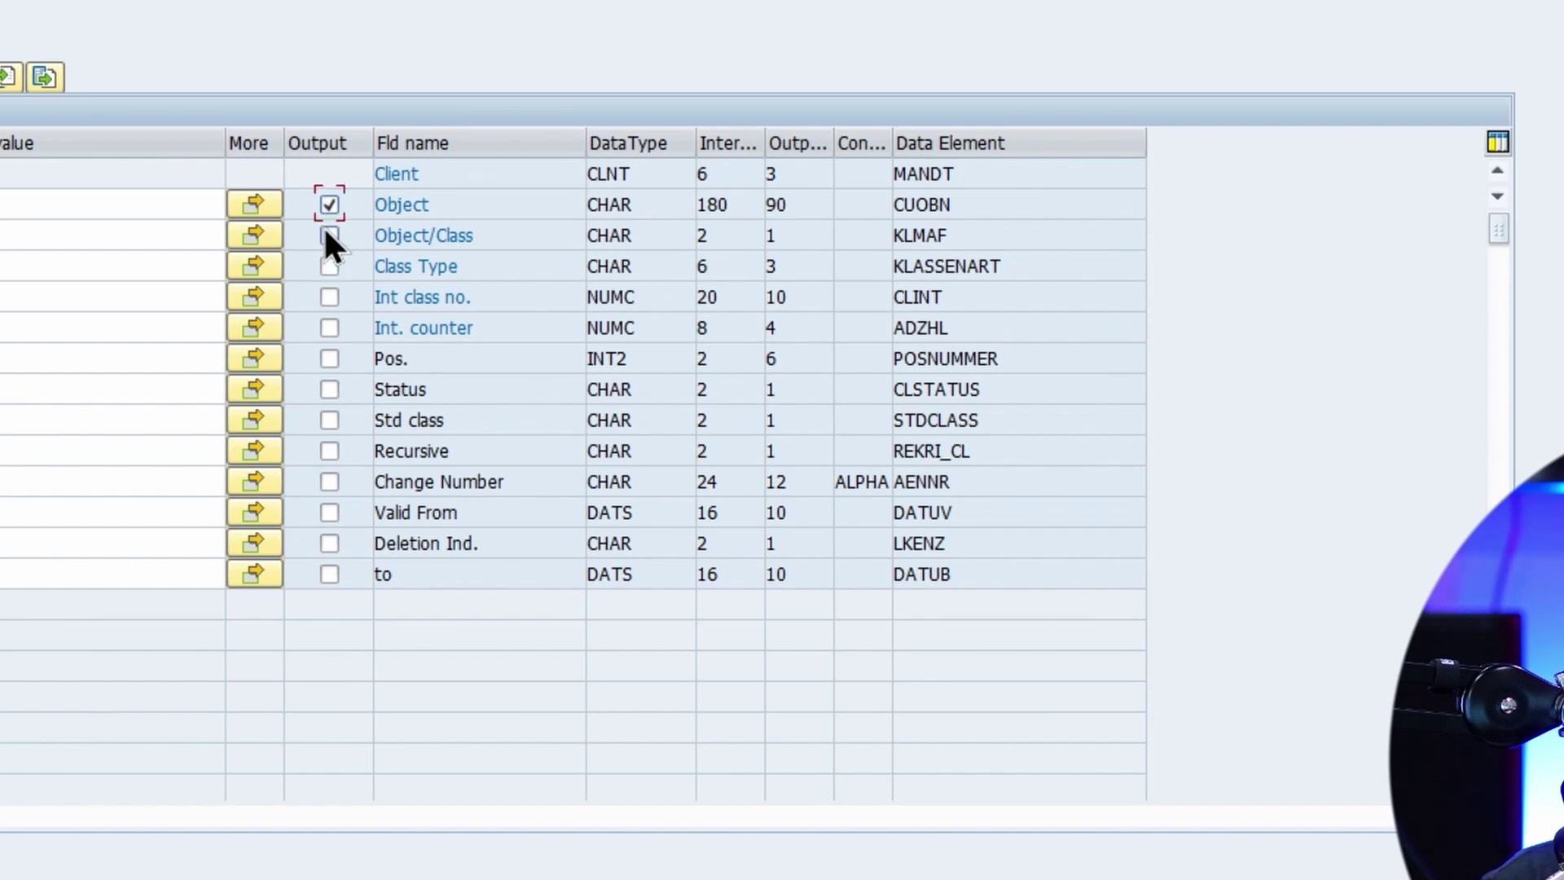
pyautogui.click(328, 234)
pyautogui.click(326, 267)
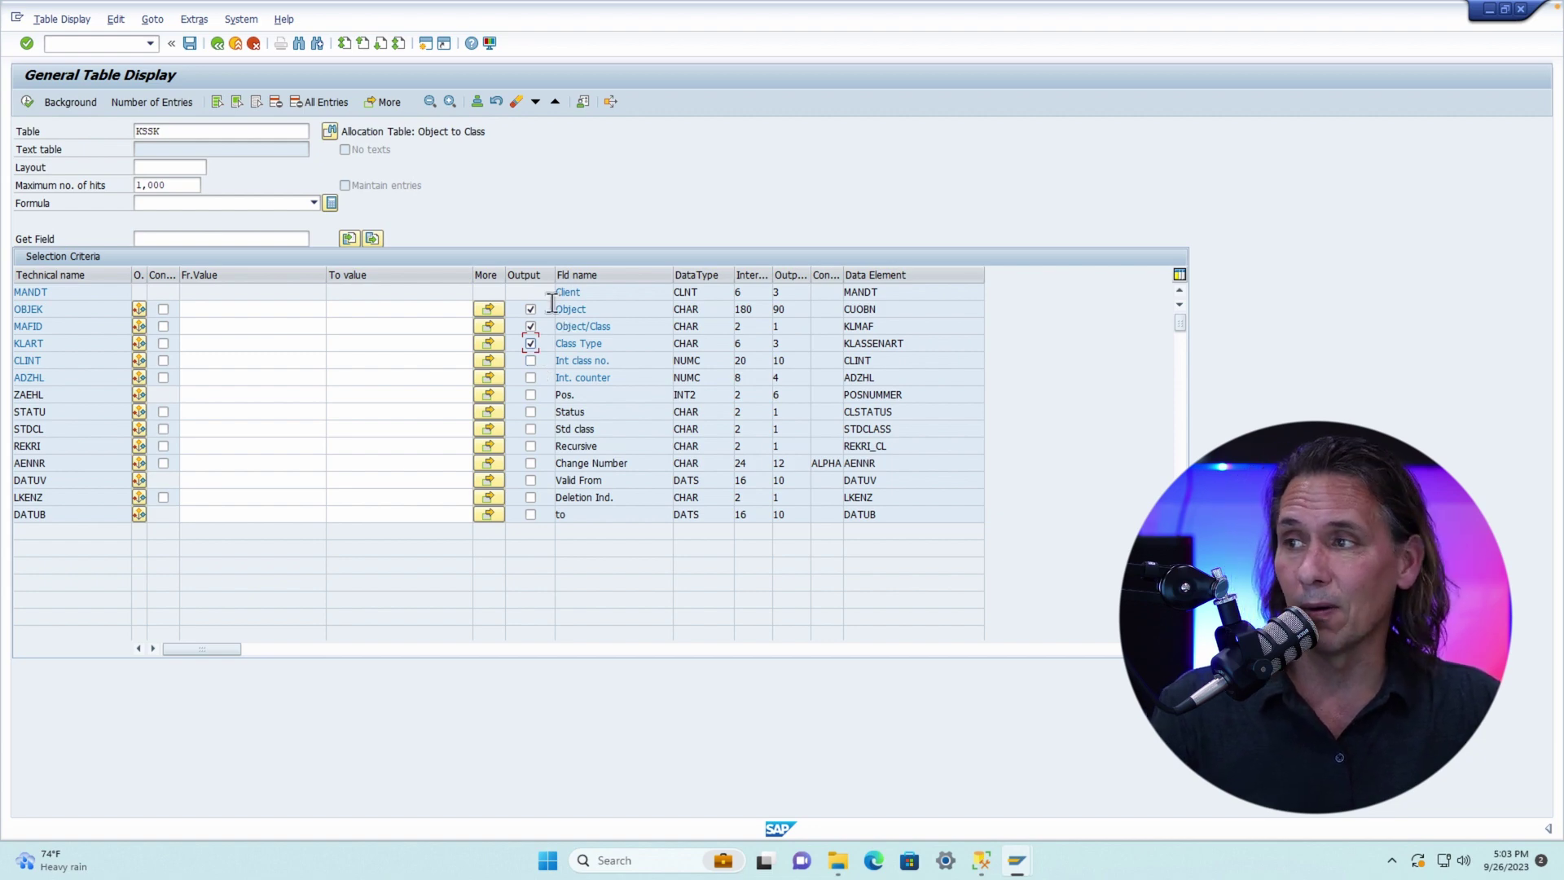
# Select all fields for output again.
pyautogui.rightClick(532, 280)
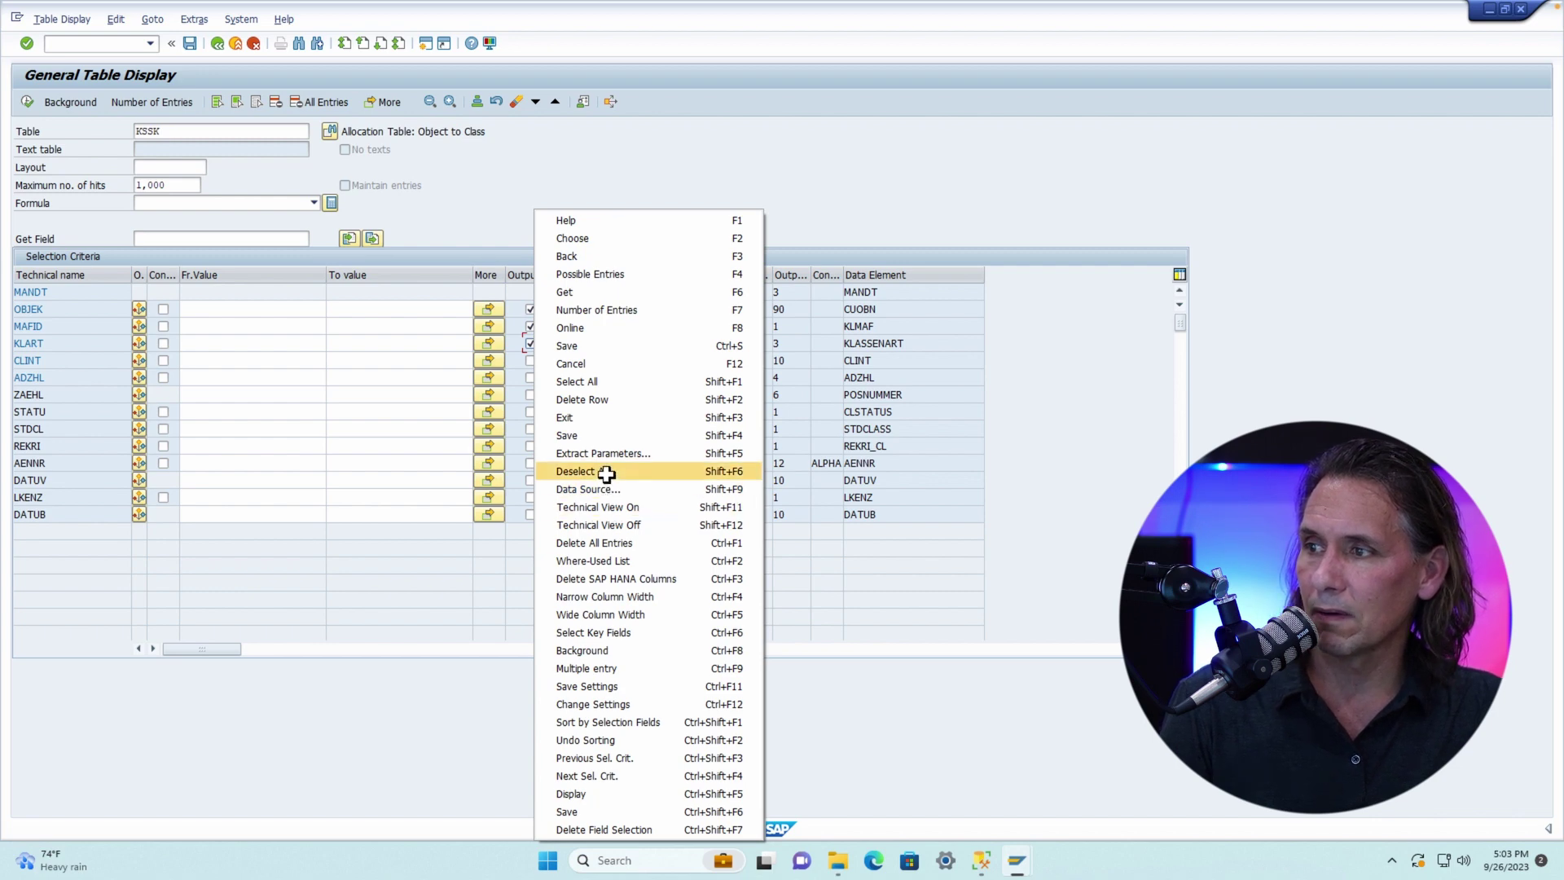
pyautogui.click(588, 382)
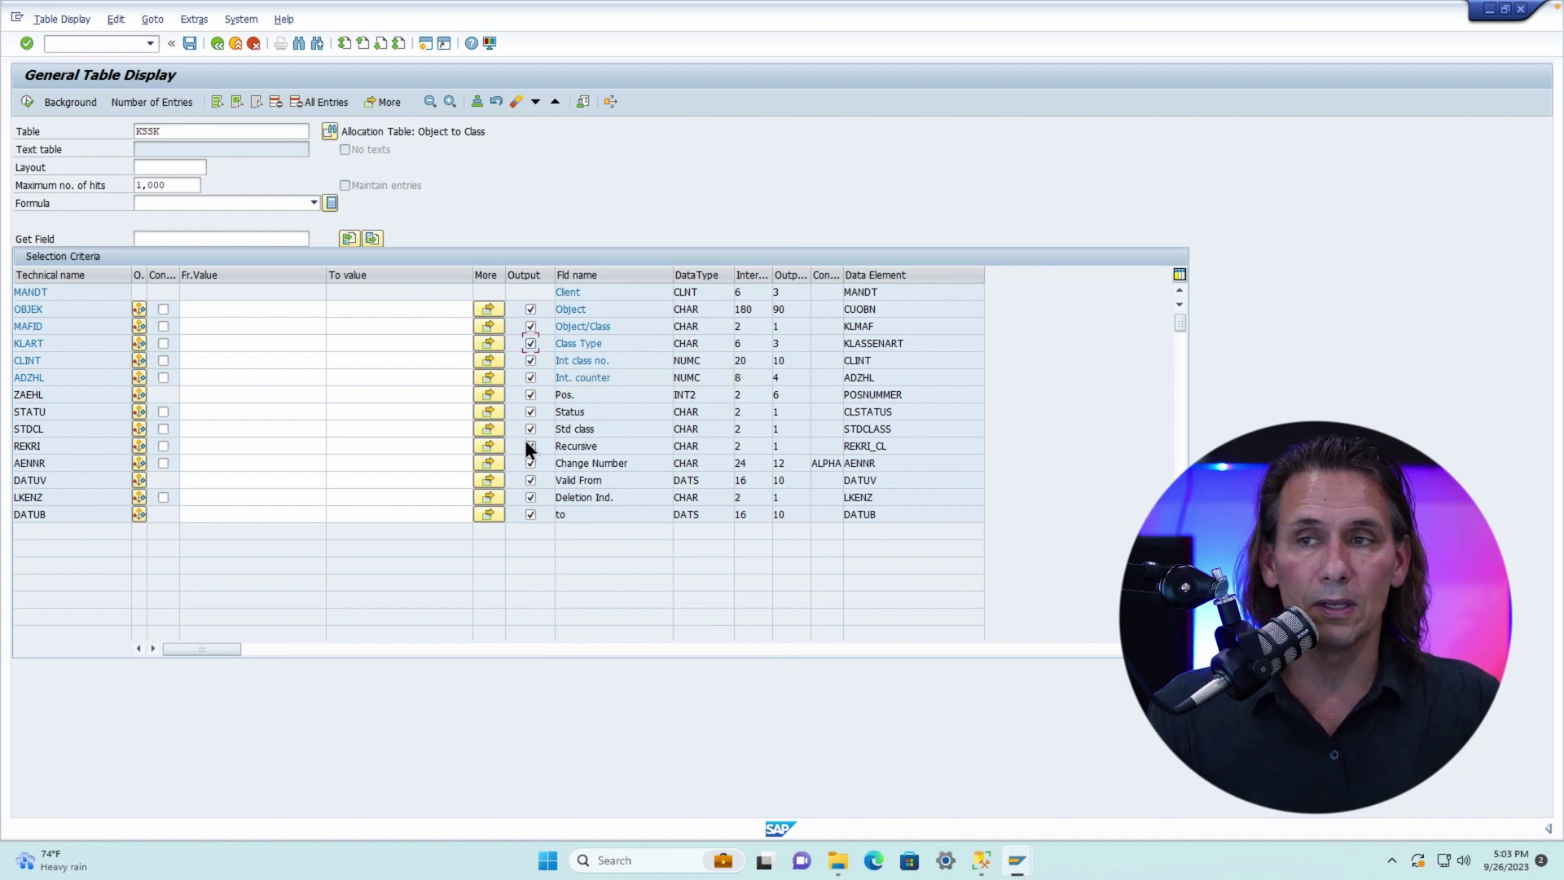
pyautogui.click(490, 344)
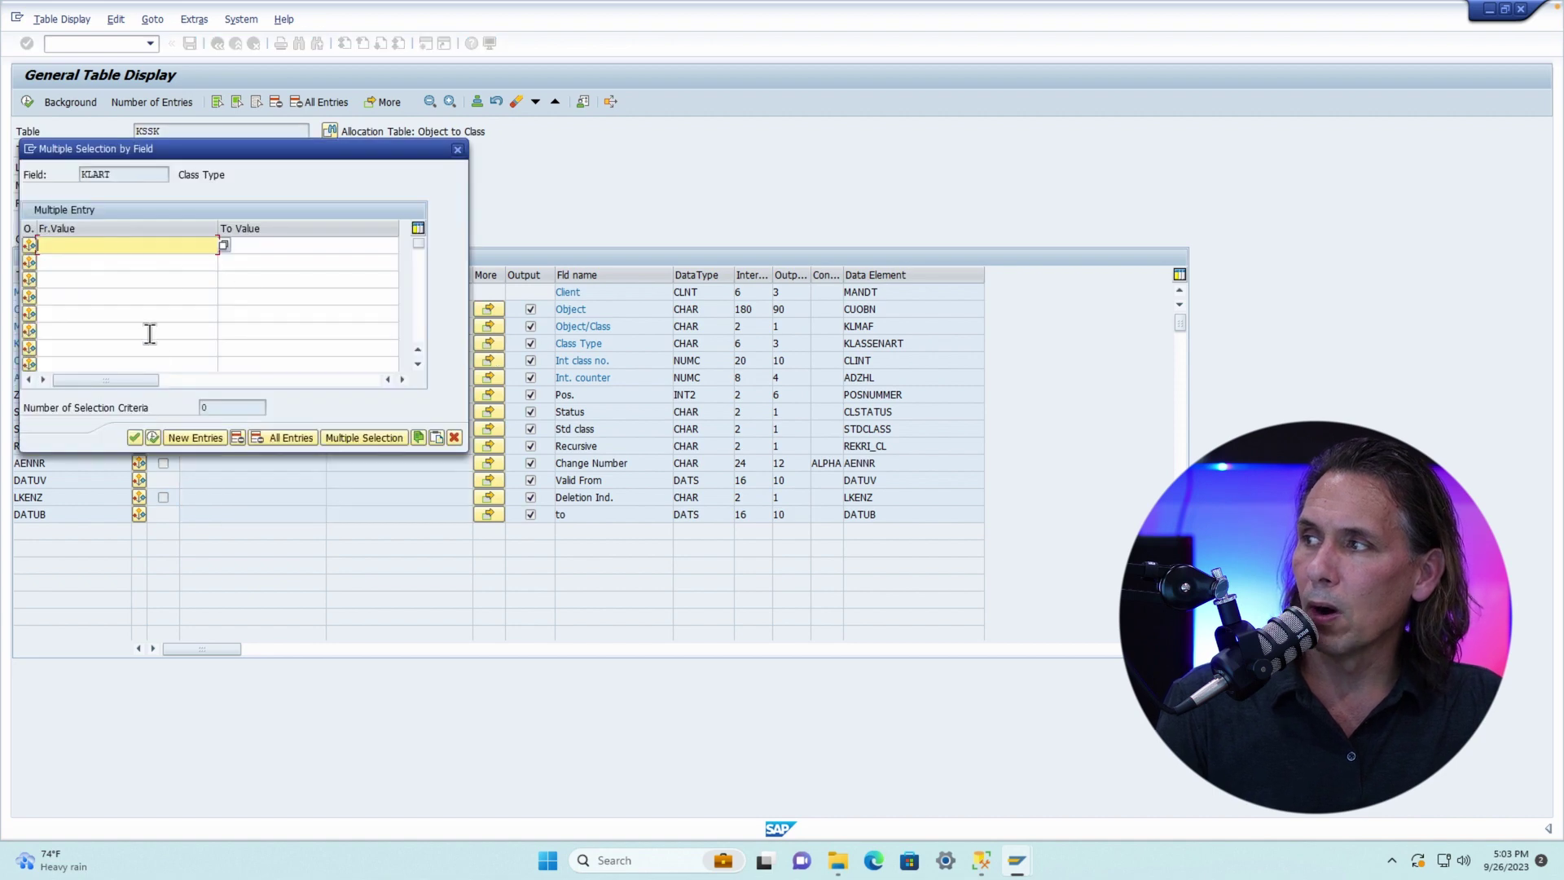
pyautogui.write('EXP')
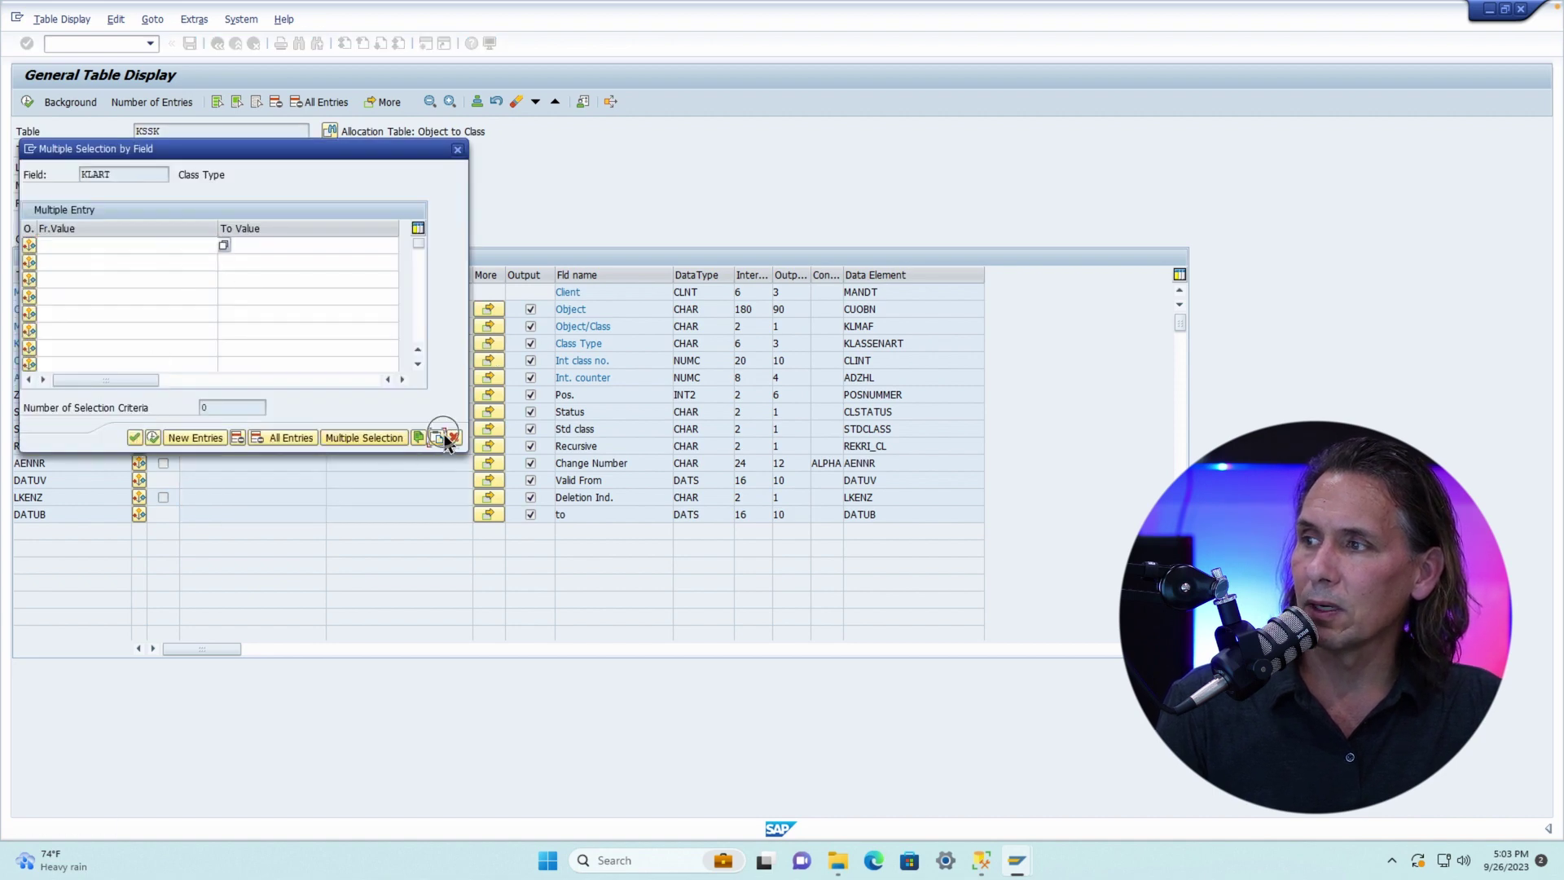
pyautogui.press('Return')
pyautogui.click(453, 437)
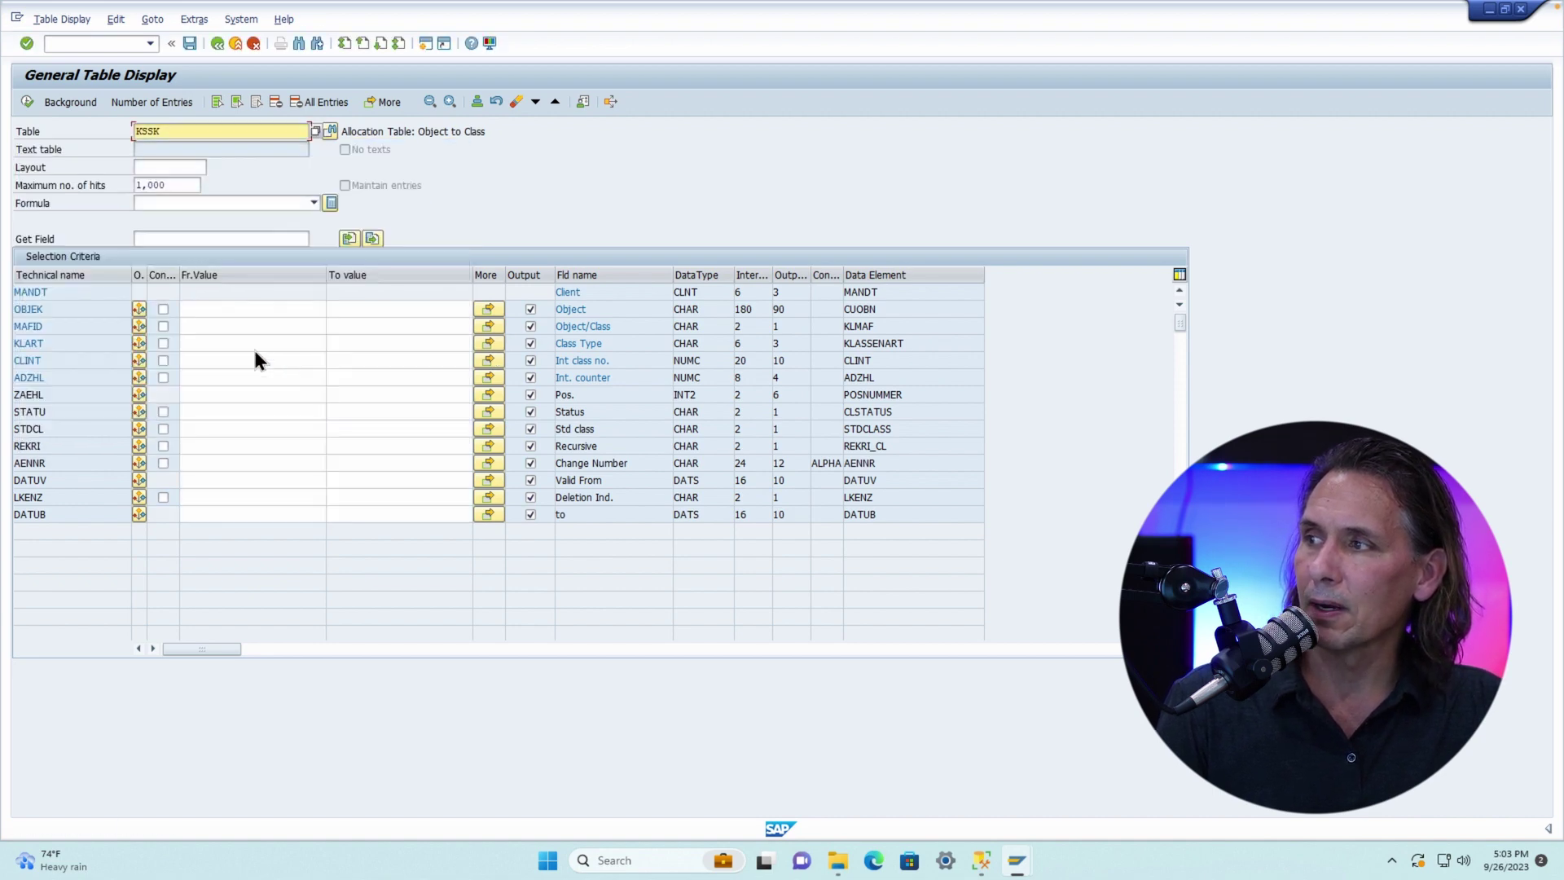
# Restrict the Class Type criterion to 001 Material Class and check the number of matching KSSK entries.
pyautogui.click(221, 345)
pyautogui.click(331, 342)
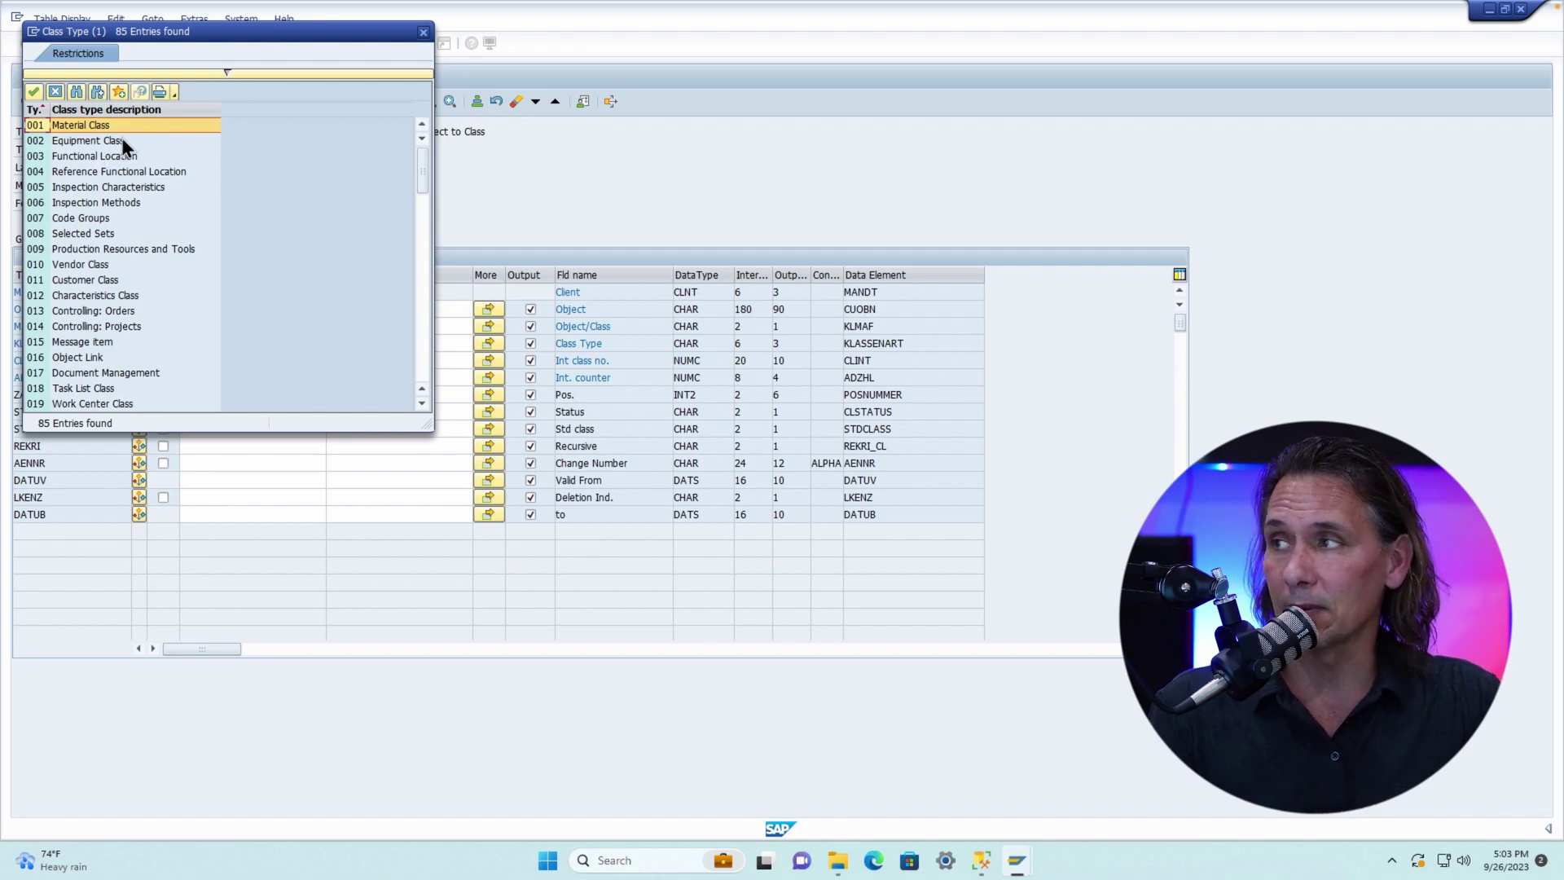
pyautogui.click(84, 127)
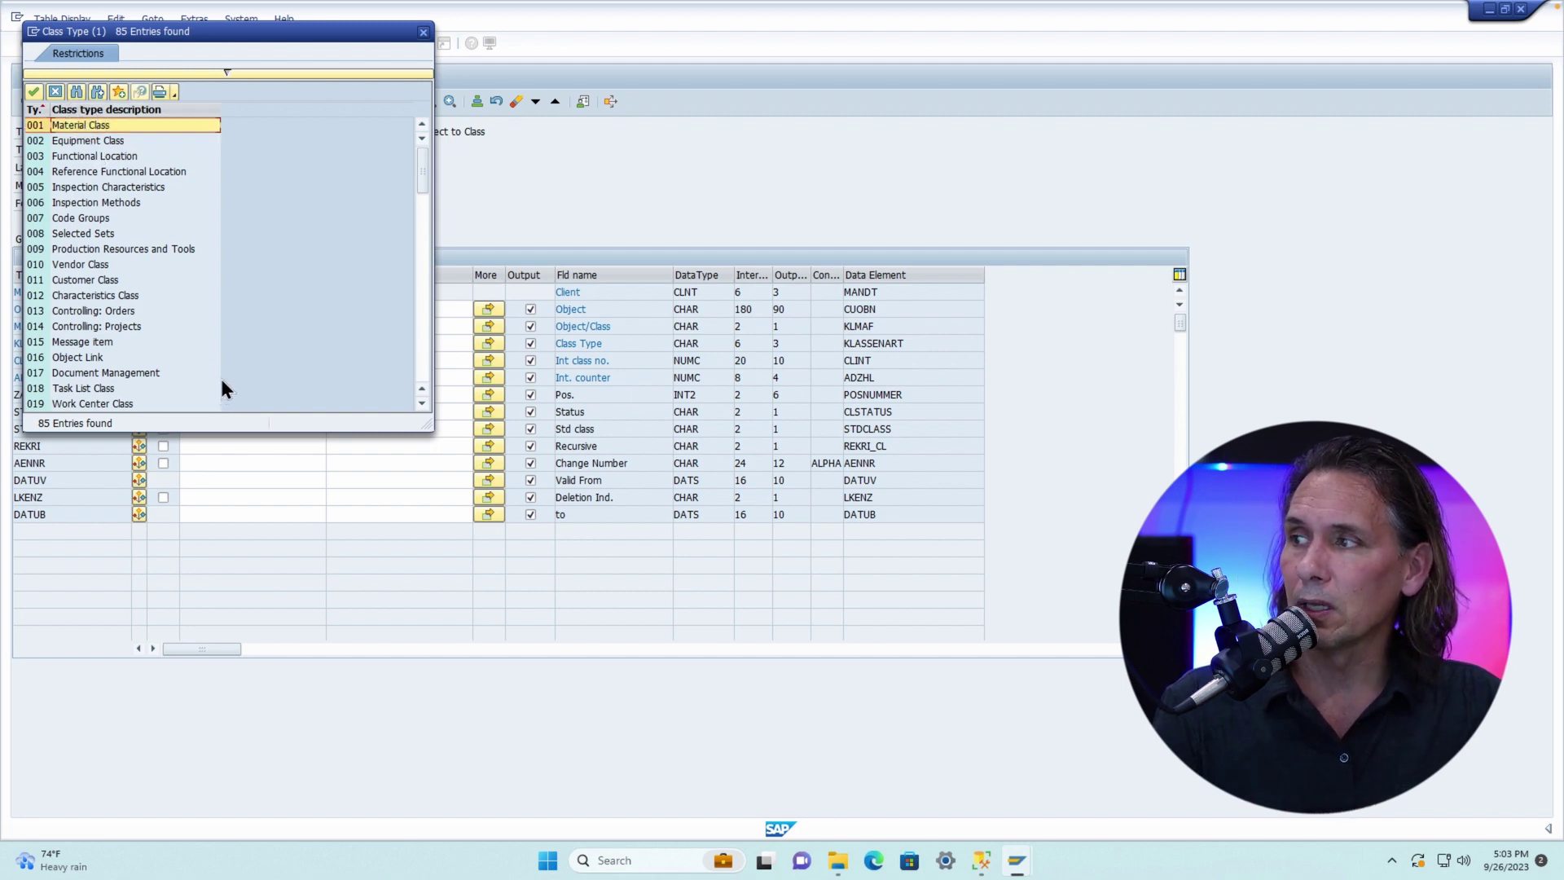
pyautogui.click(33, 91)
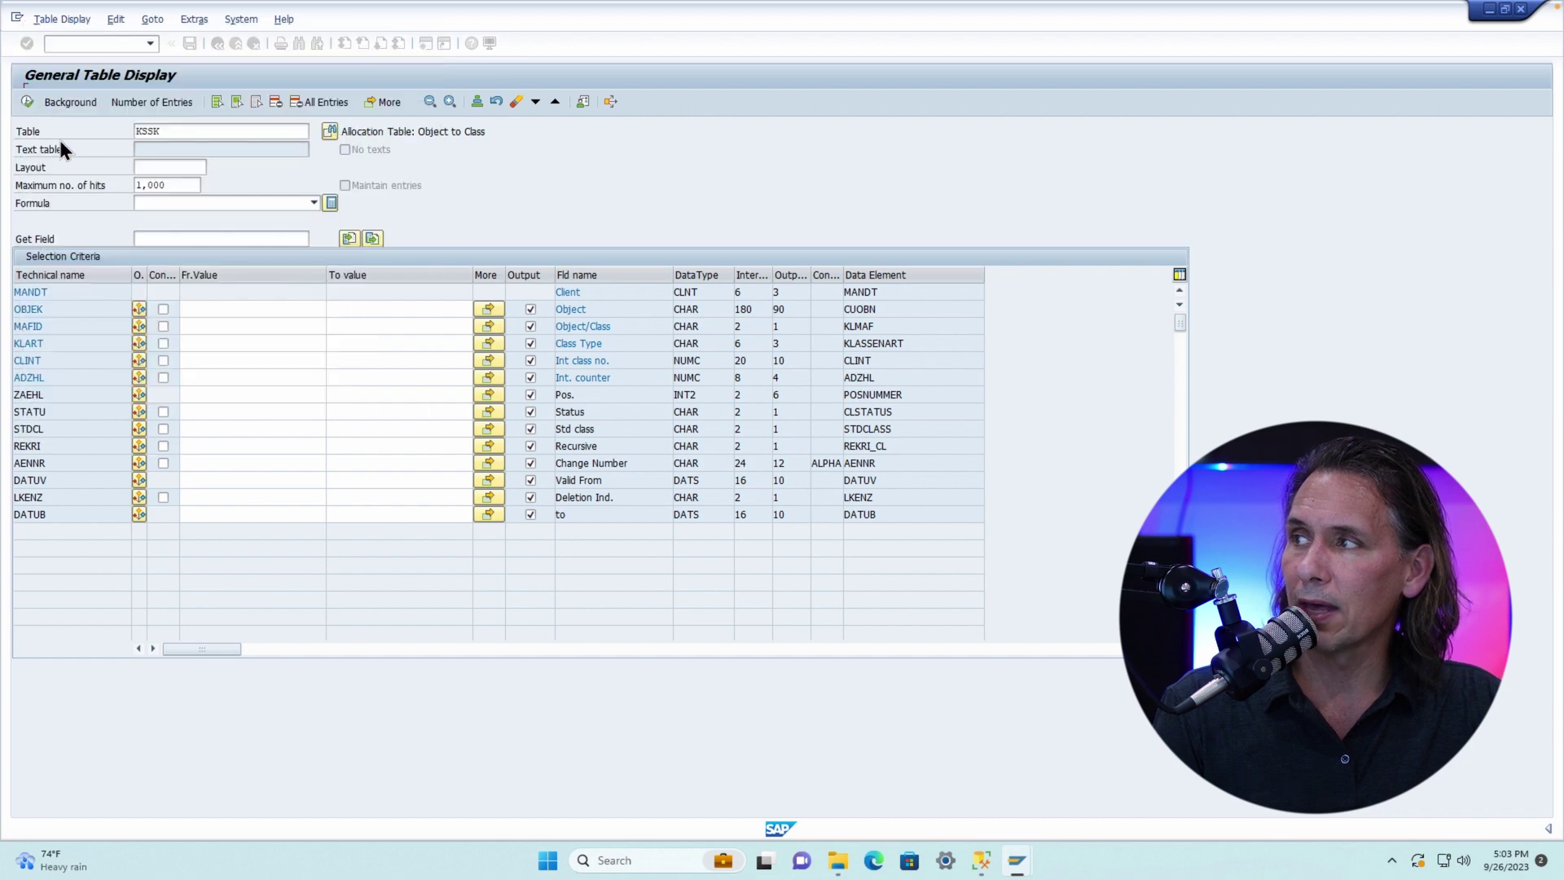
pyautogui.click(147, 104)
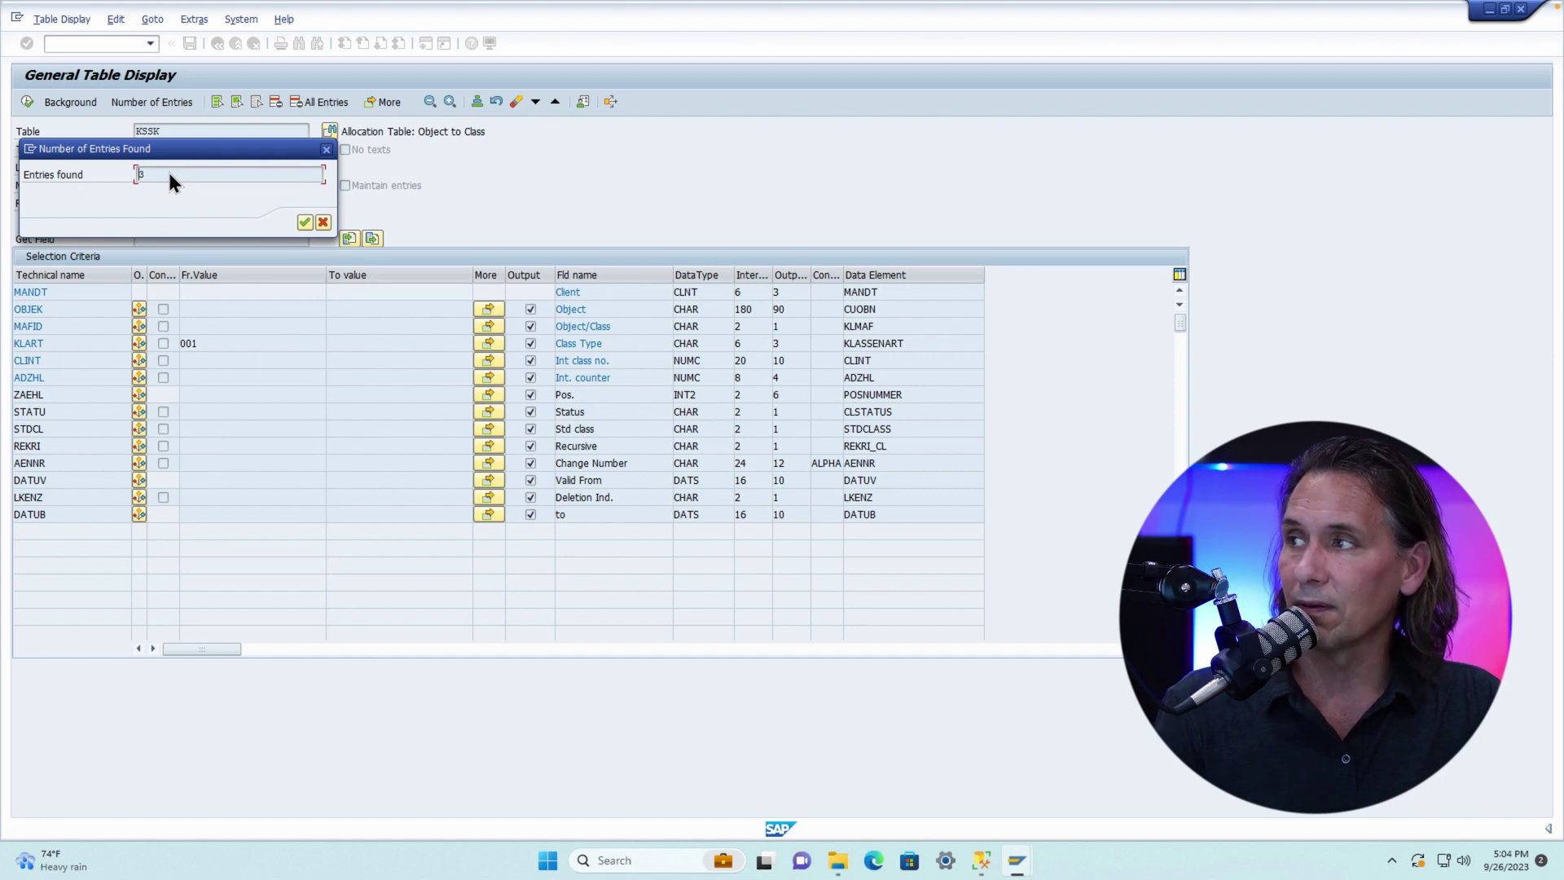
pyautogui.moveTo(163, 174); pyautogui.dragTo(119, 174)
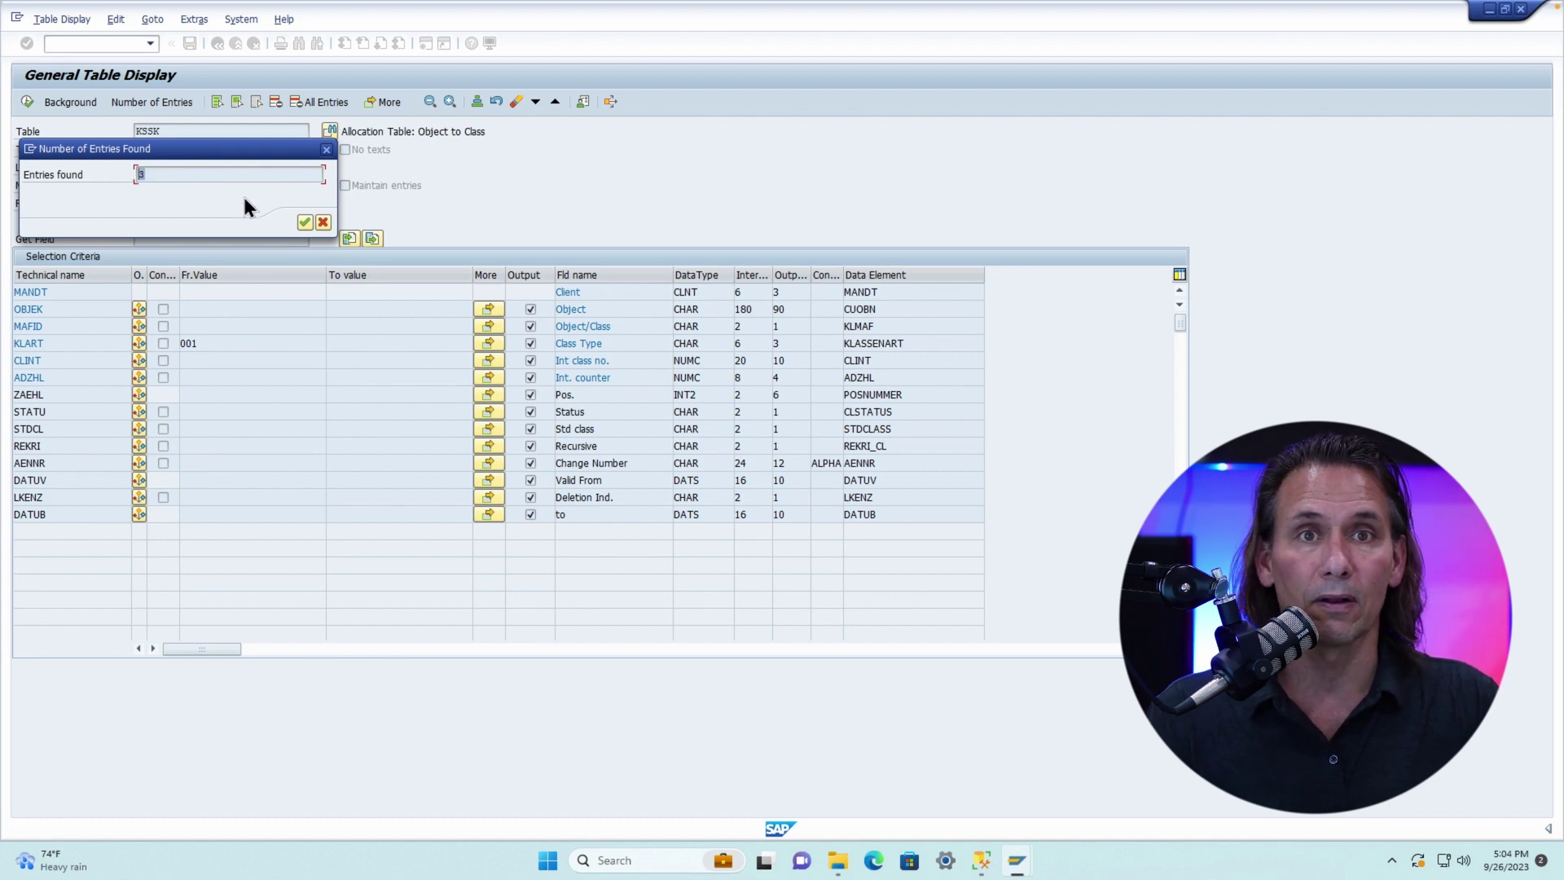
pyautogui.click(305, 223)
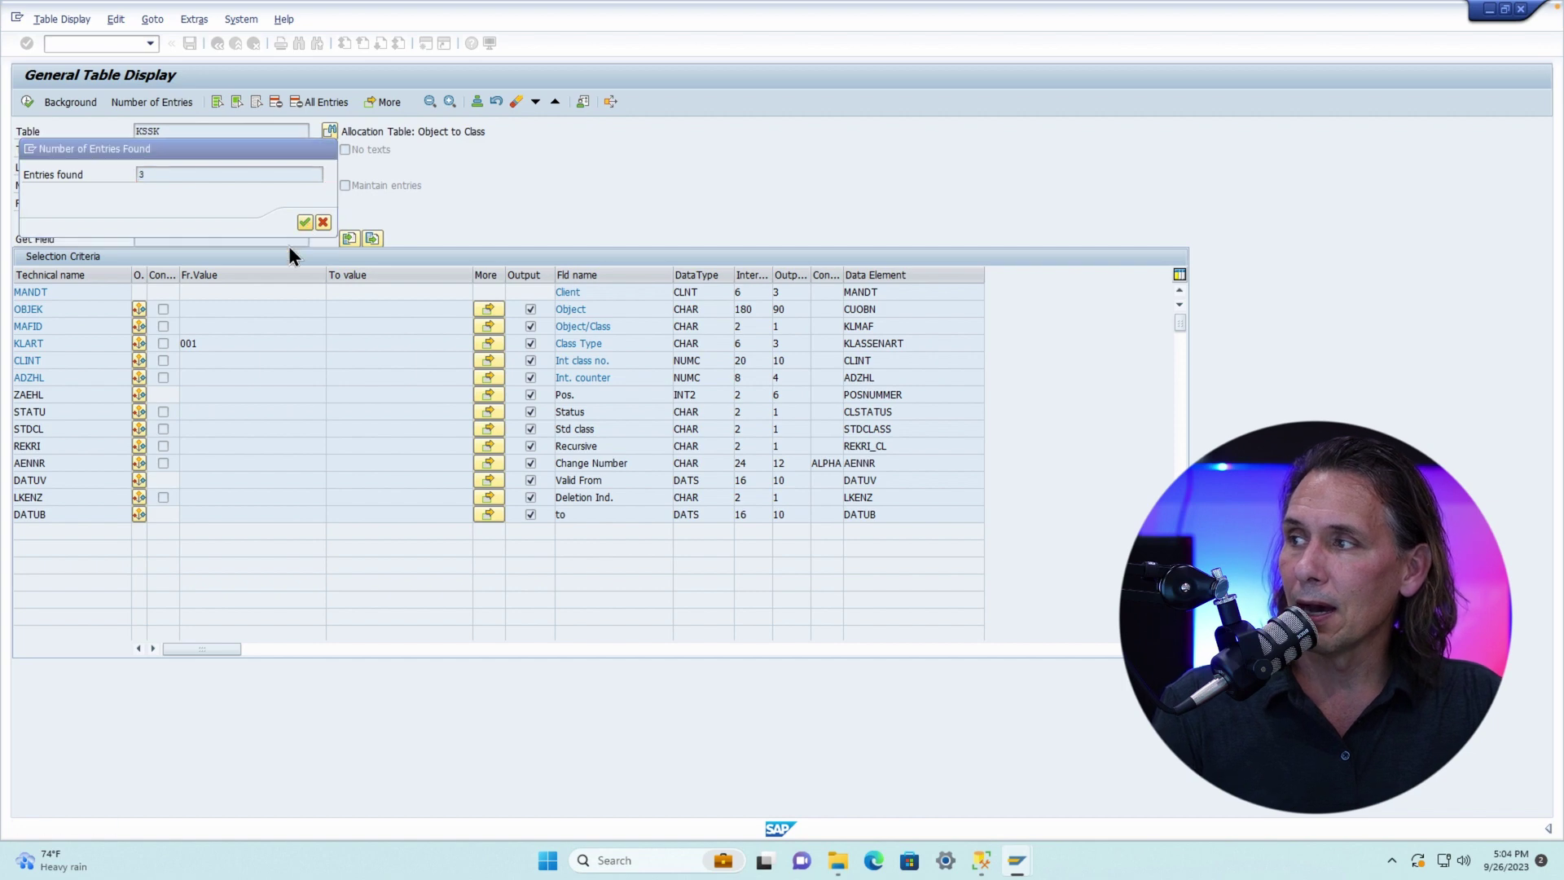
# Clear the Class Type selection value and recheck the number of KSSK entries.
pyautogui.moveTo(218, 342); pyautogui.dragTo(144, 329)
pyautogui.press('Delete')
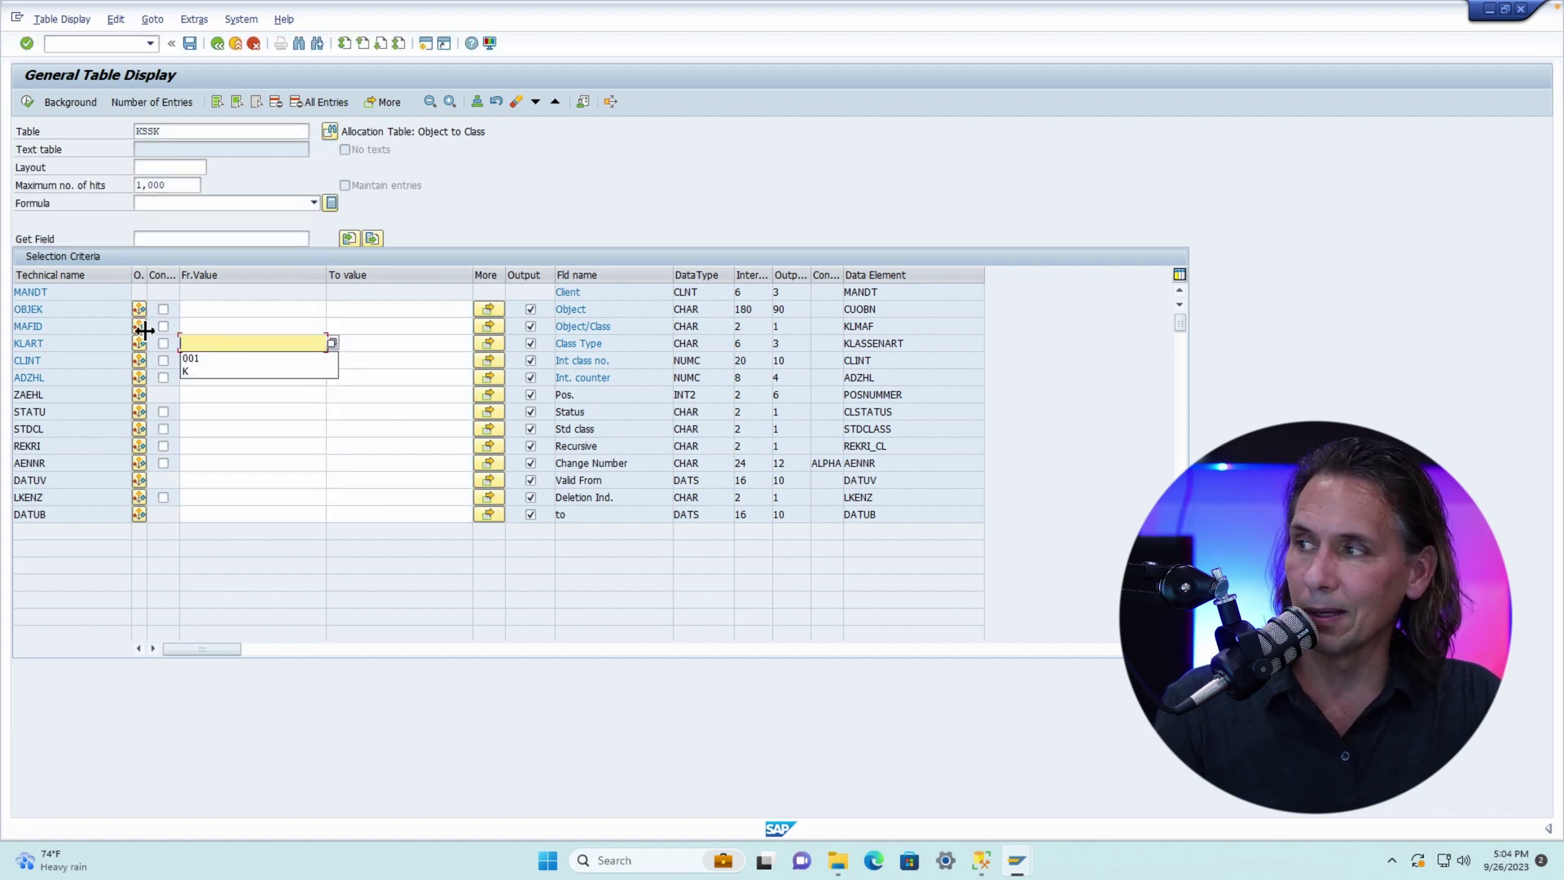
pyautogui.click(150, 108)
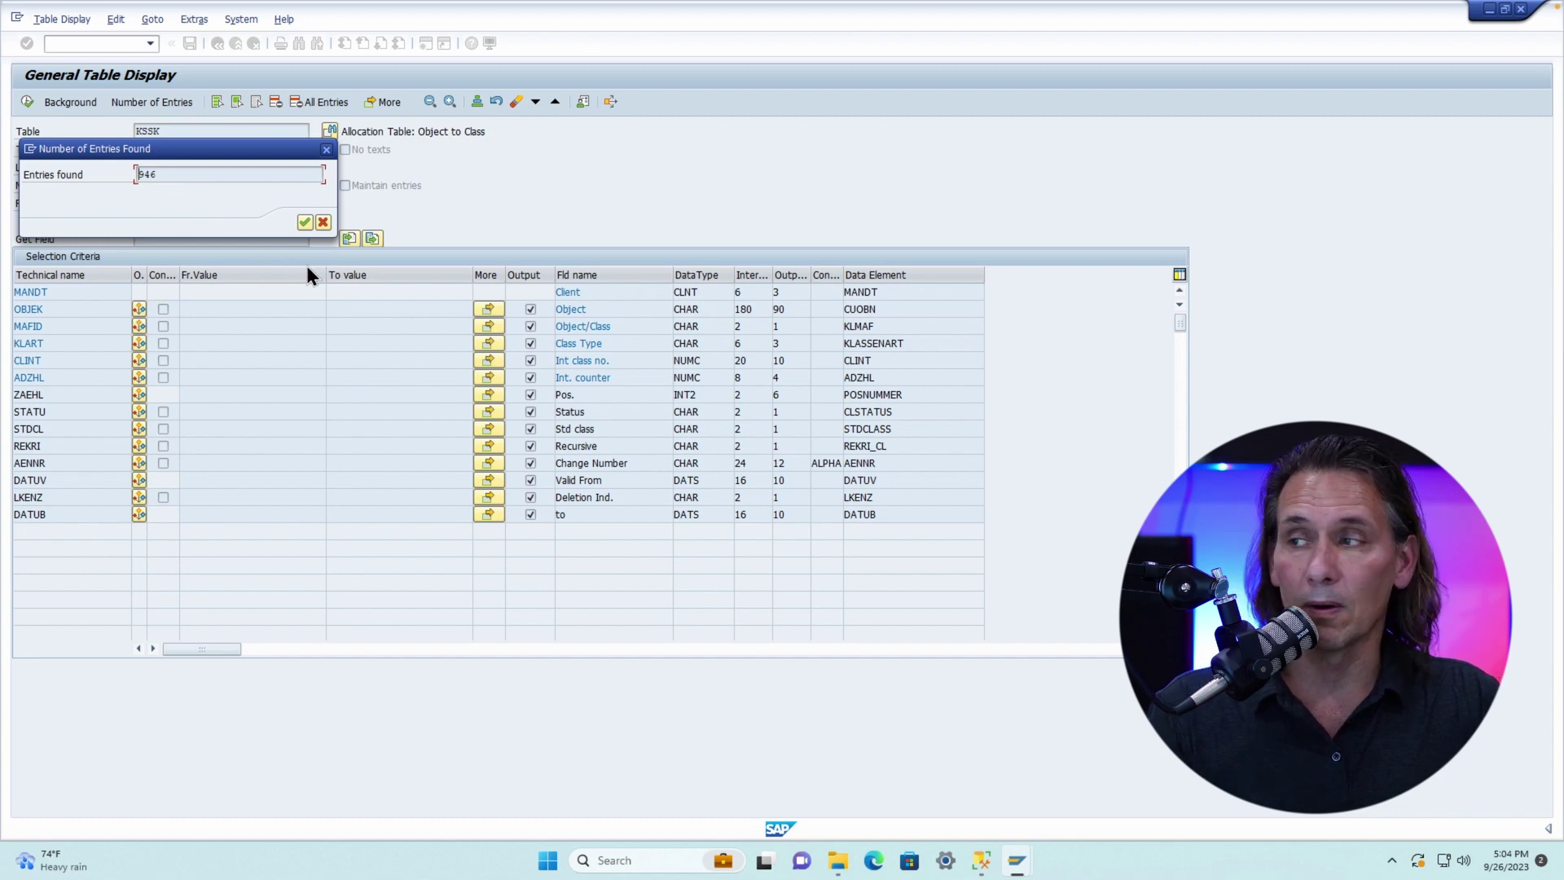
pyautogui.click(304, 222)
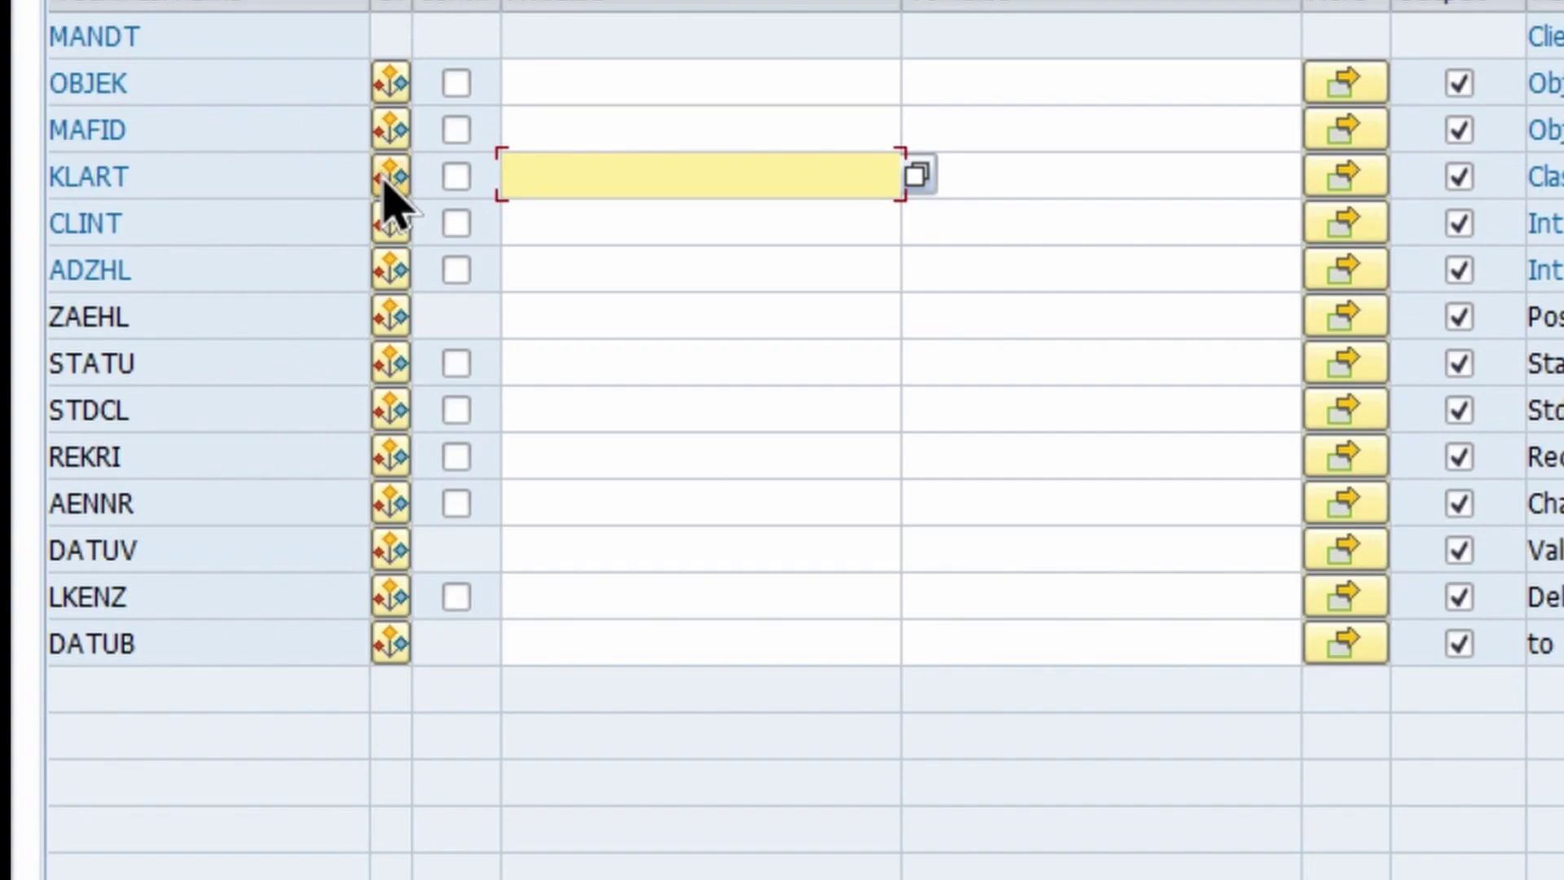
# Review the available selection options for the KLART field and close the list without choosing one.
pyautogui.click(139, 343)
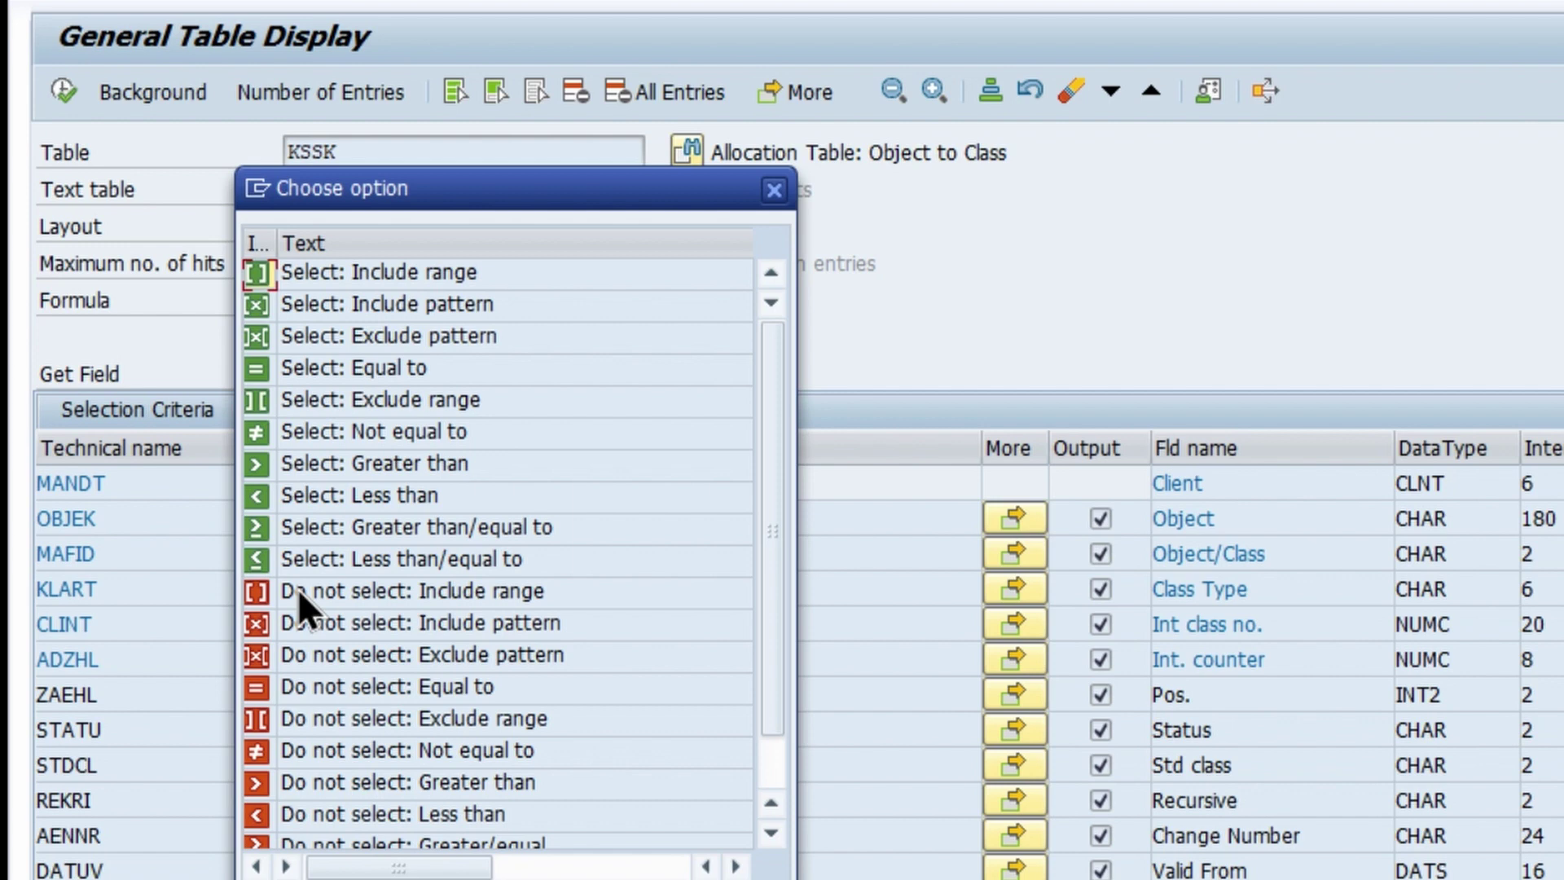
pyautogui.scroll(-1, 441, 677)
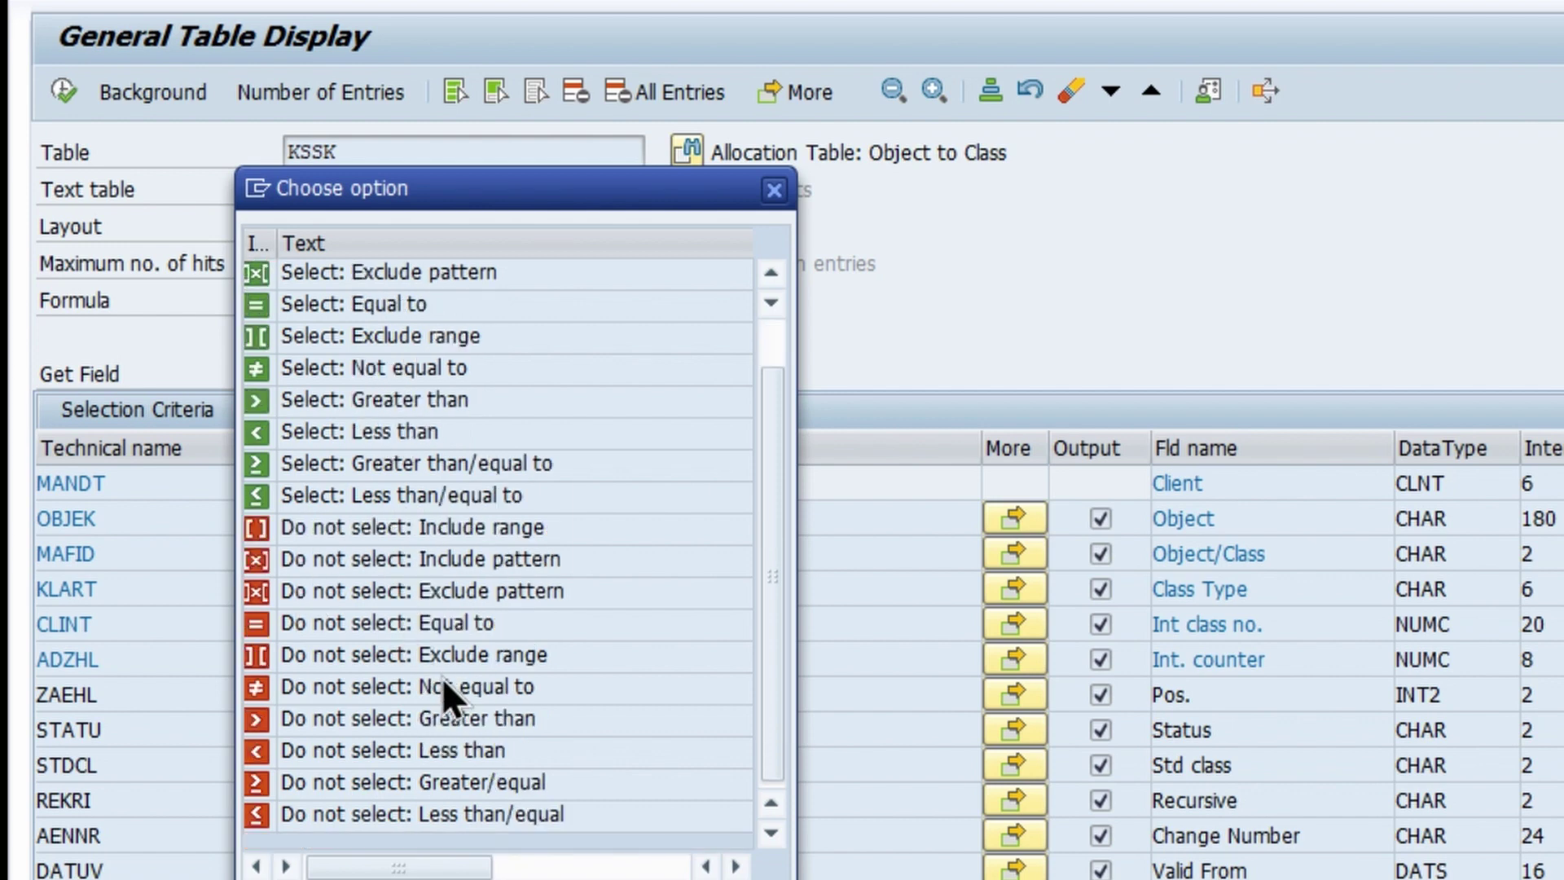
pyautogui.click(780, 192)
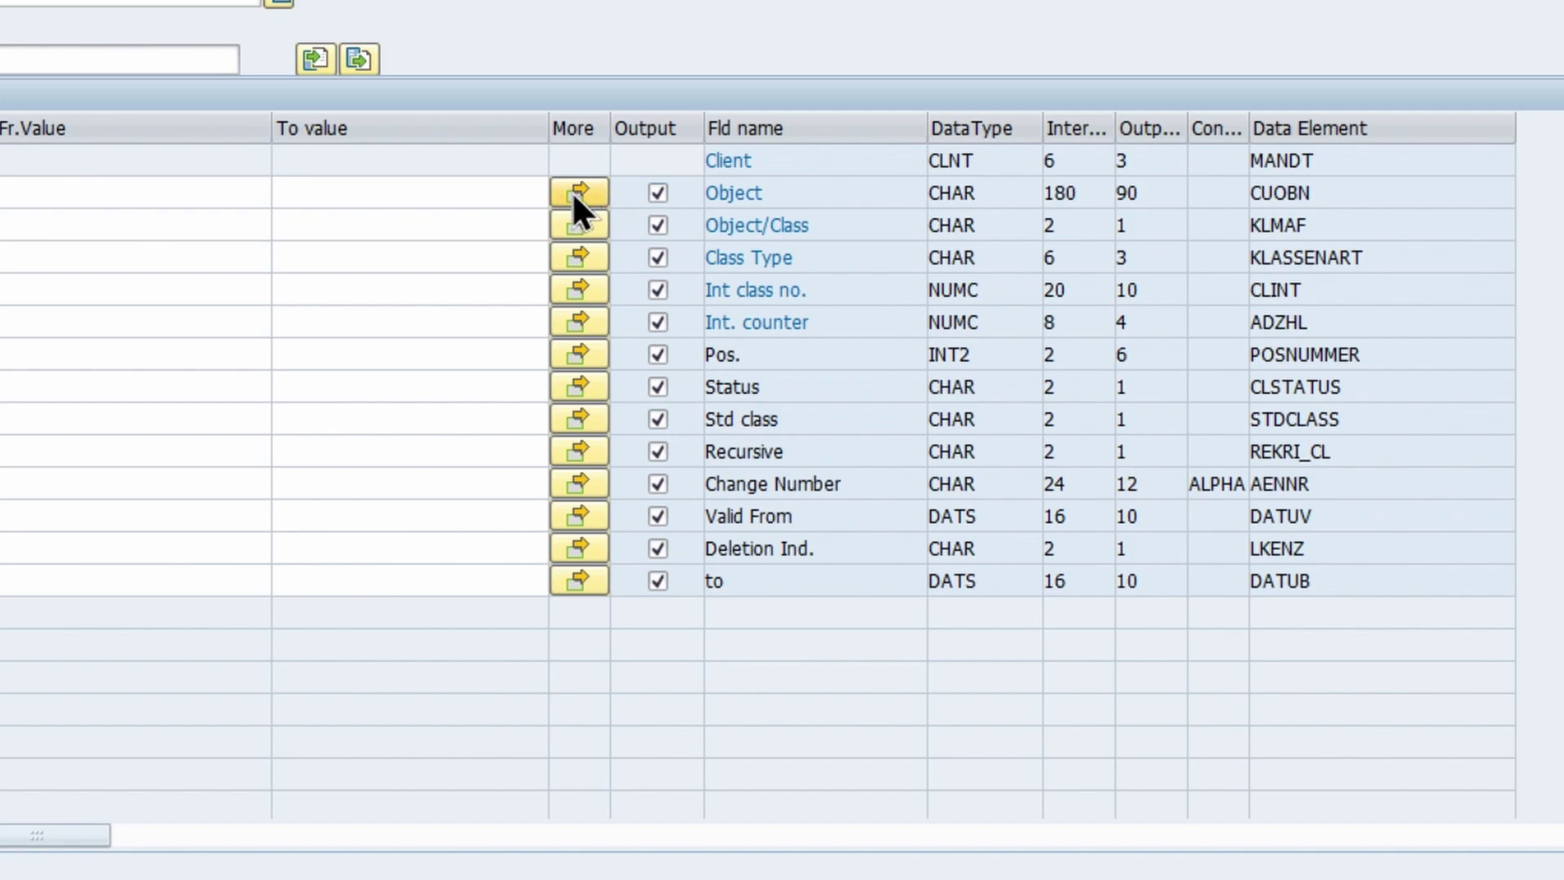
# Examine the multiple selection entry for the Object field, including clipboard upload, and cancel it.
pyautogui.click(575, 193)
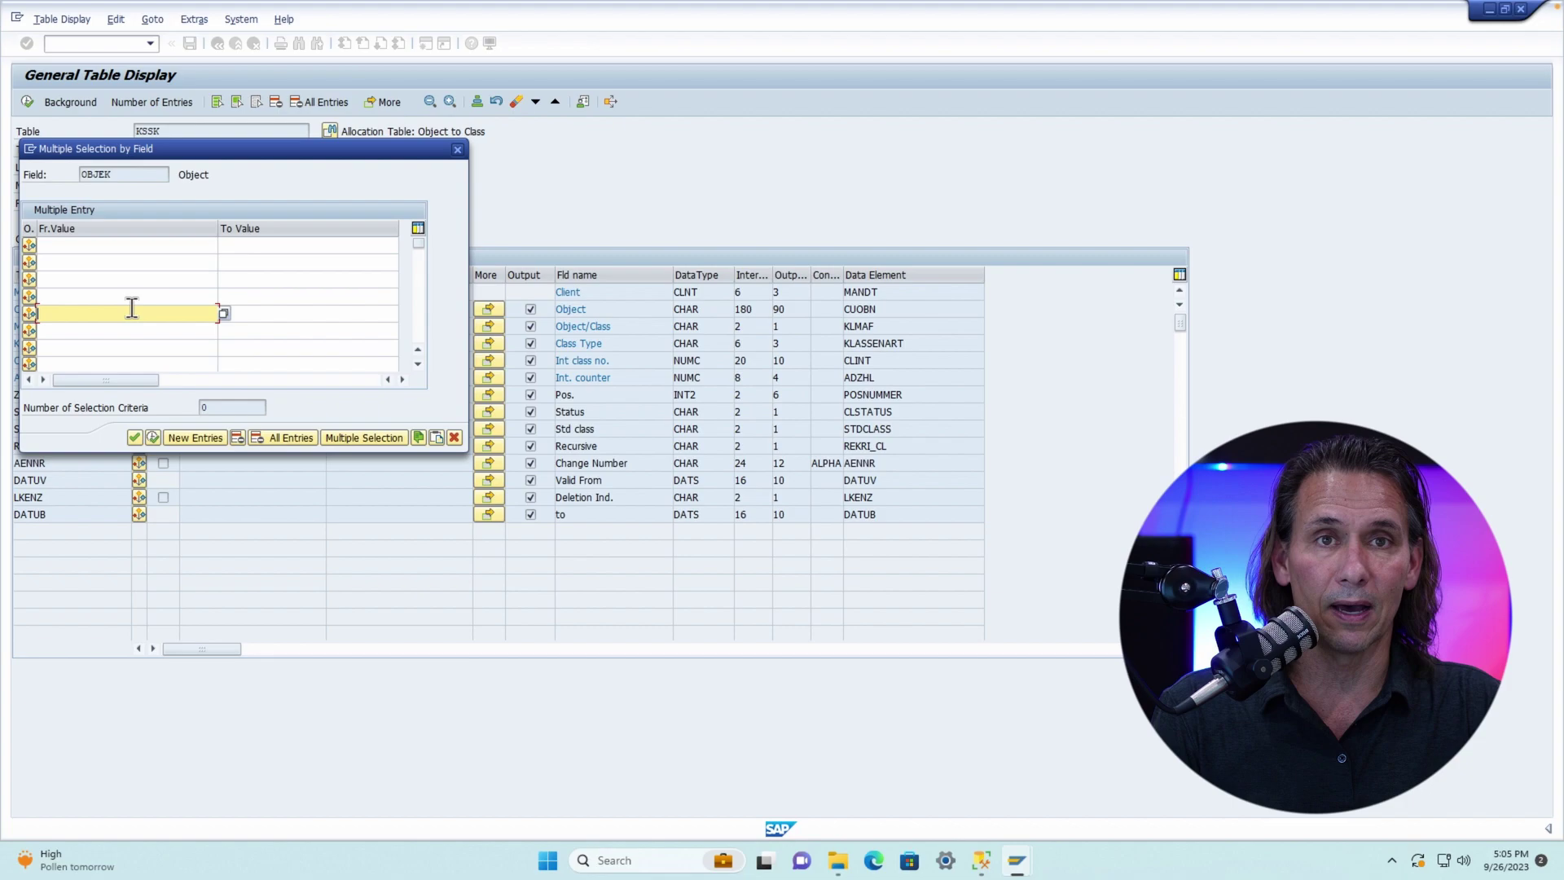
pyautogui.click(133, 245)
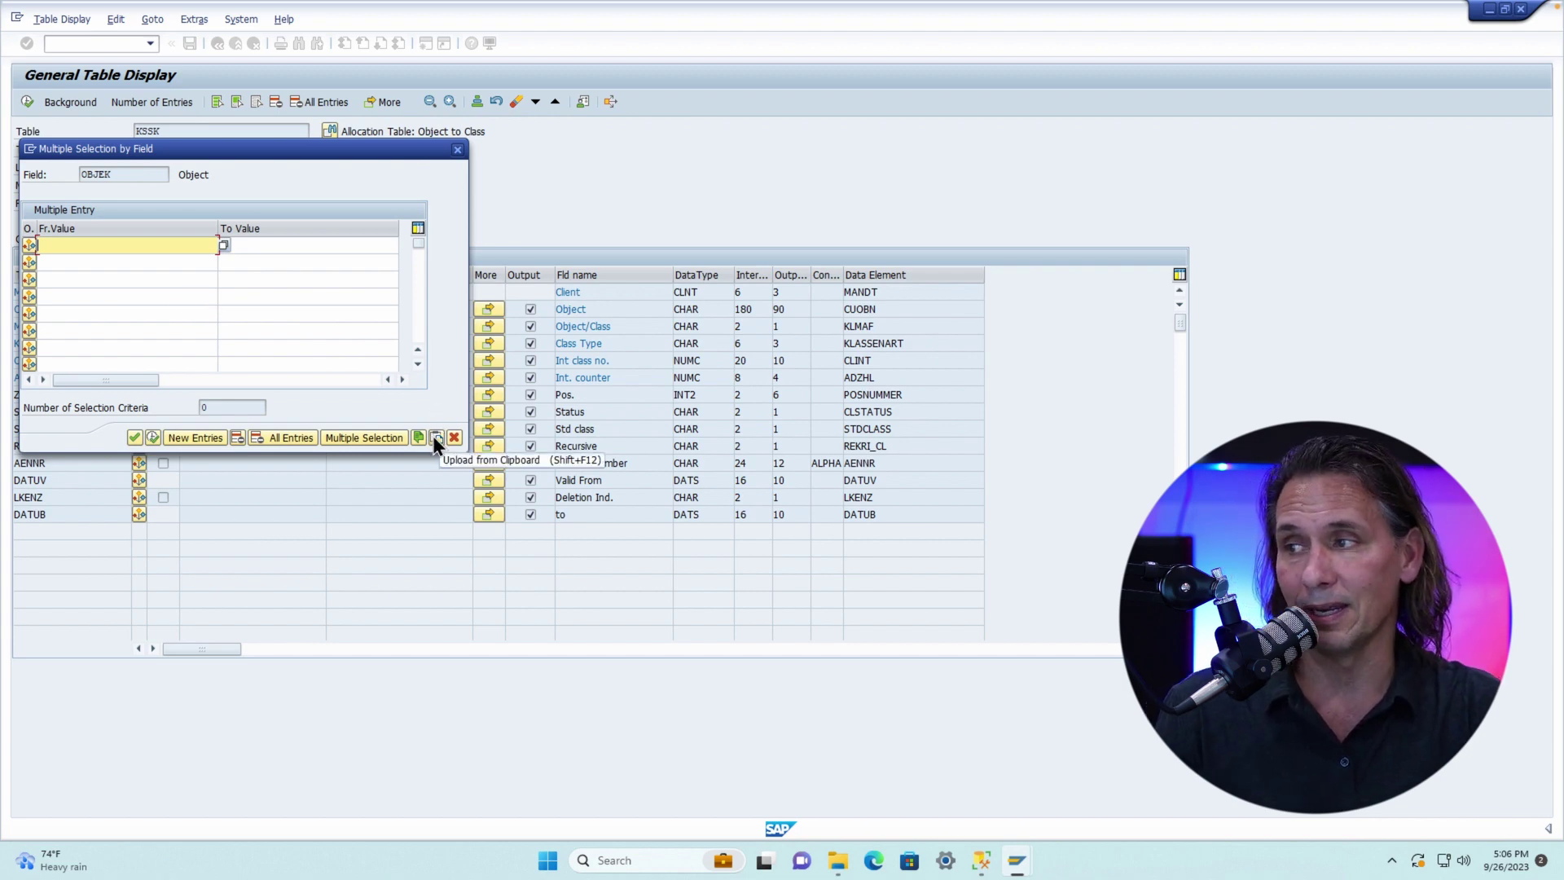
pyautogui.click(451, 440)
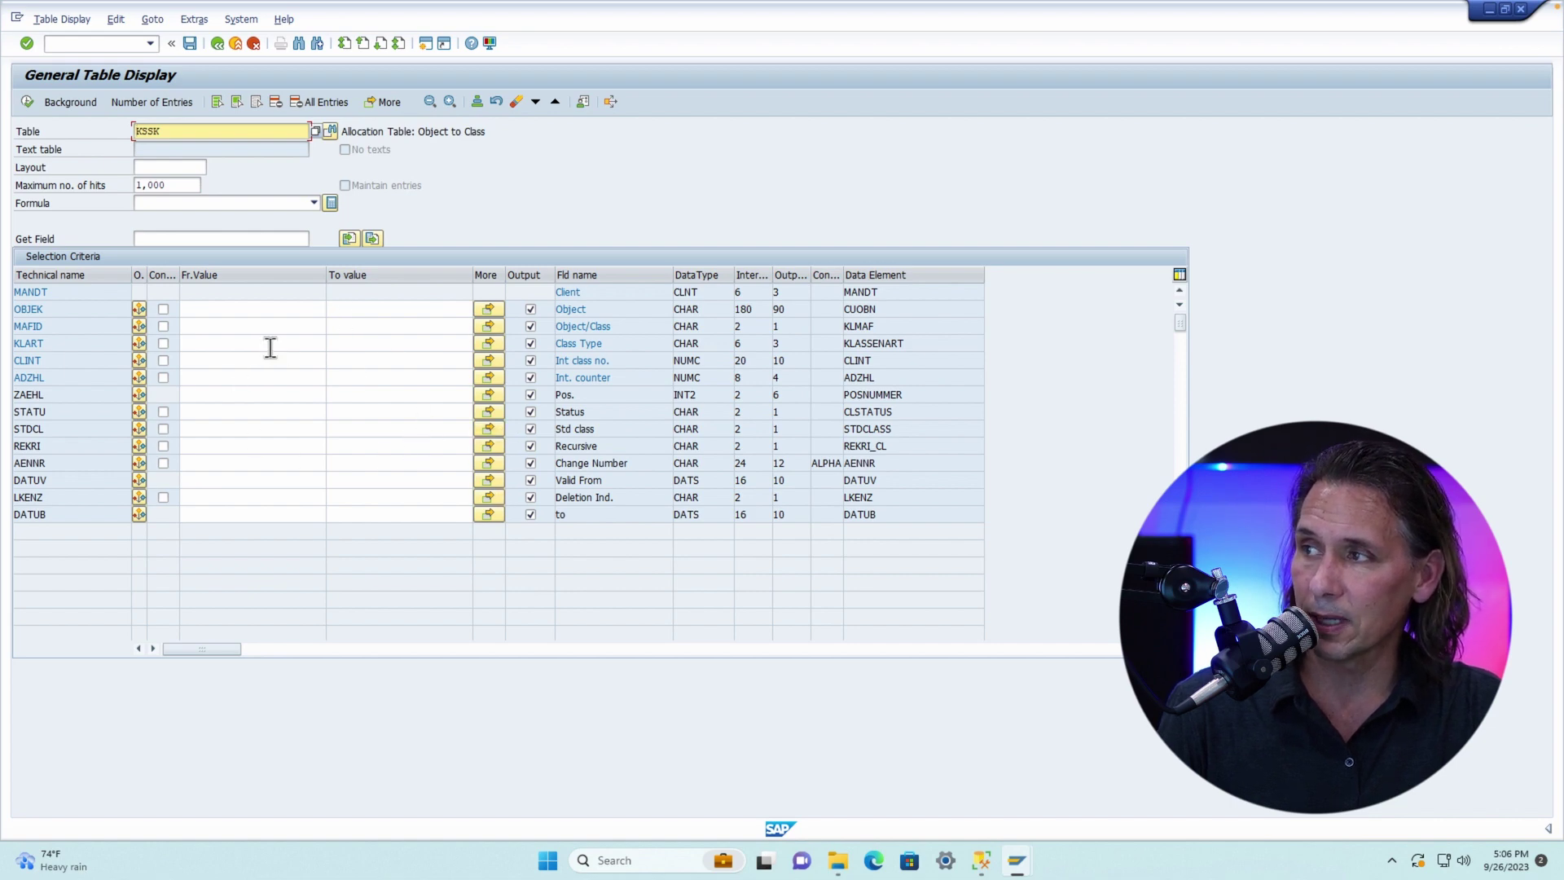
# Display the KSSK entries and export the list as a local file in Text with Tabs format.
pyautogui.moveTo(184, 185); pyautogui.dragTo(130, 186)
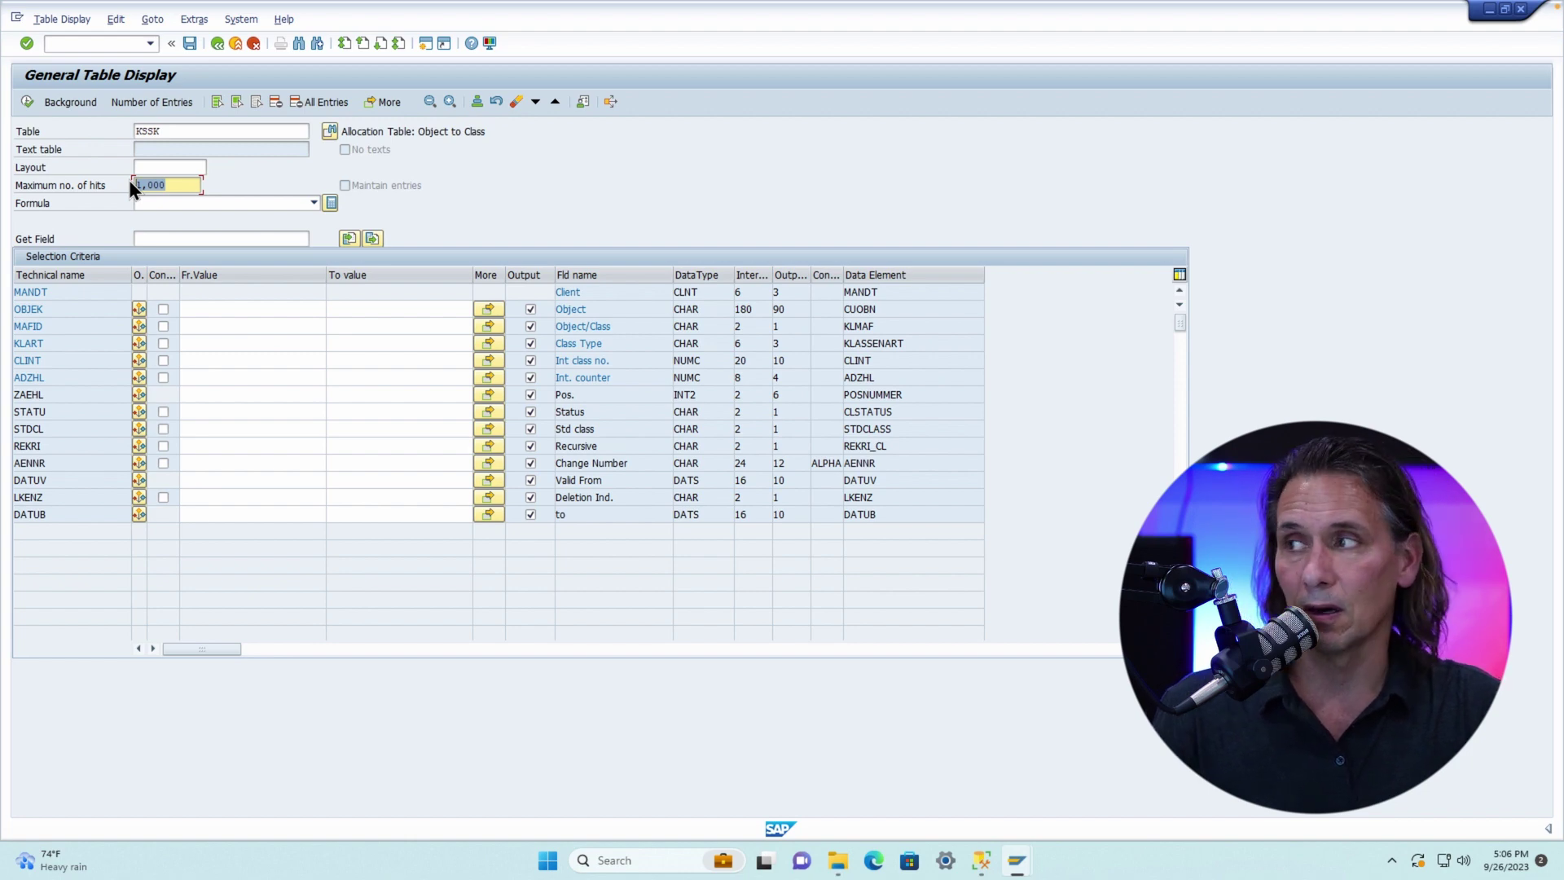
pyautogui.click(27, 101)
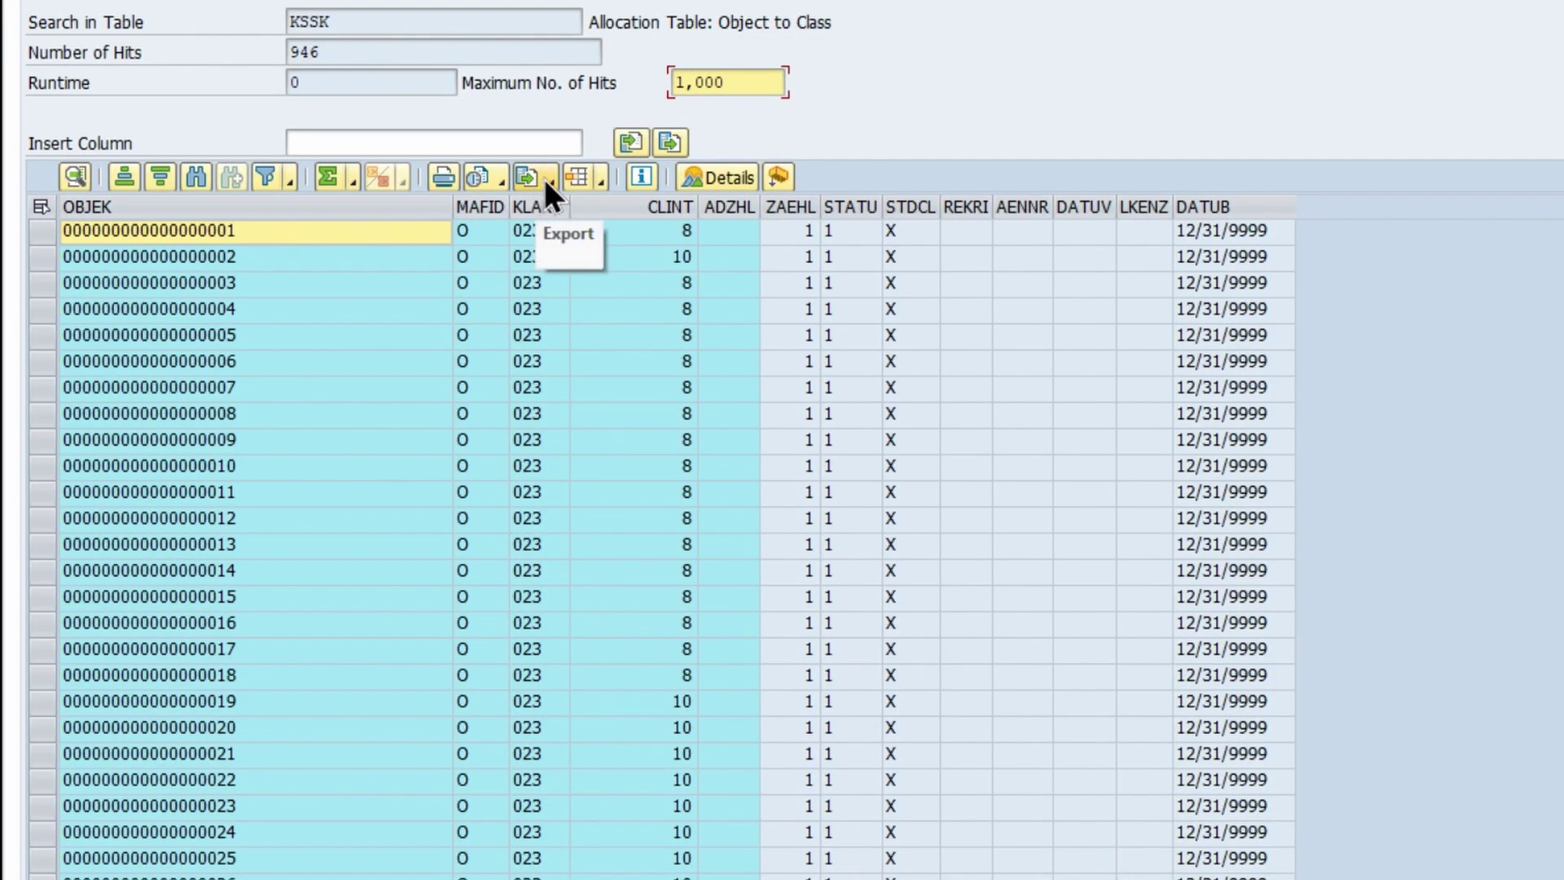
pyautogui.click(545, 178)
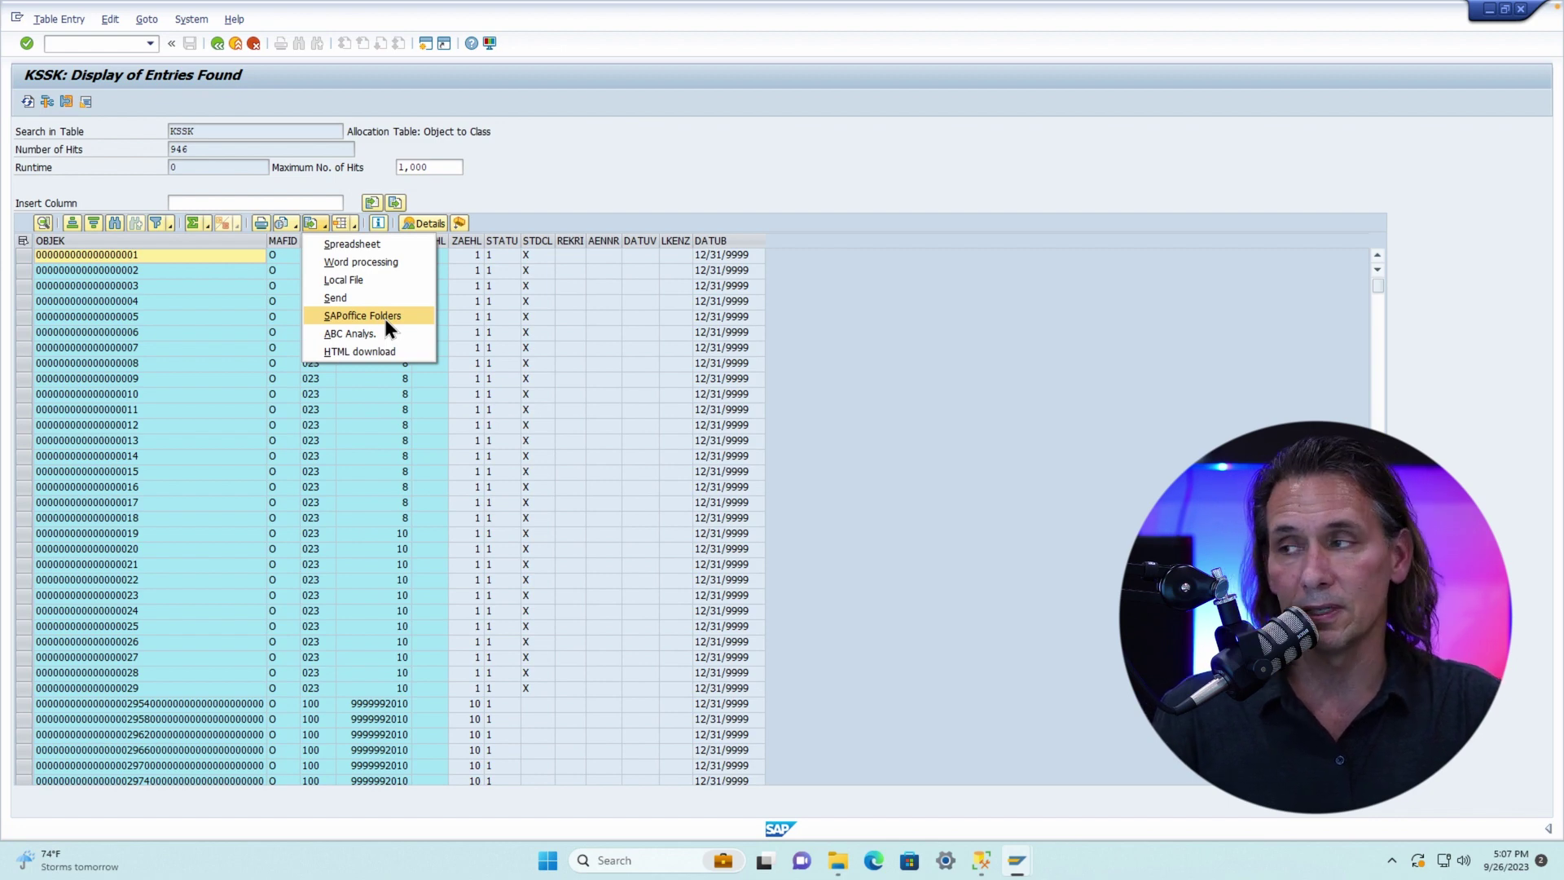
pyautogui.click(354, 279)
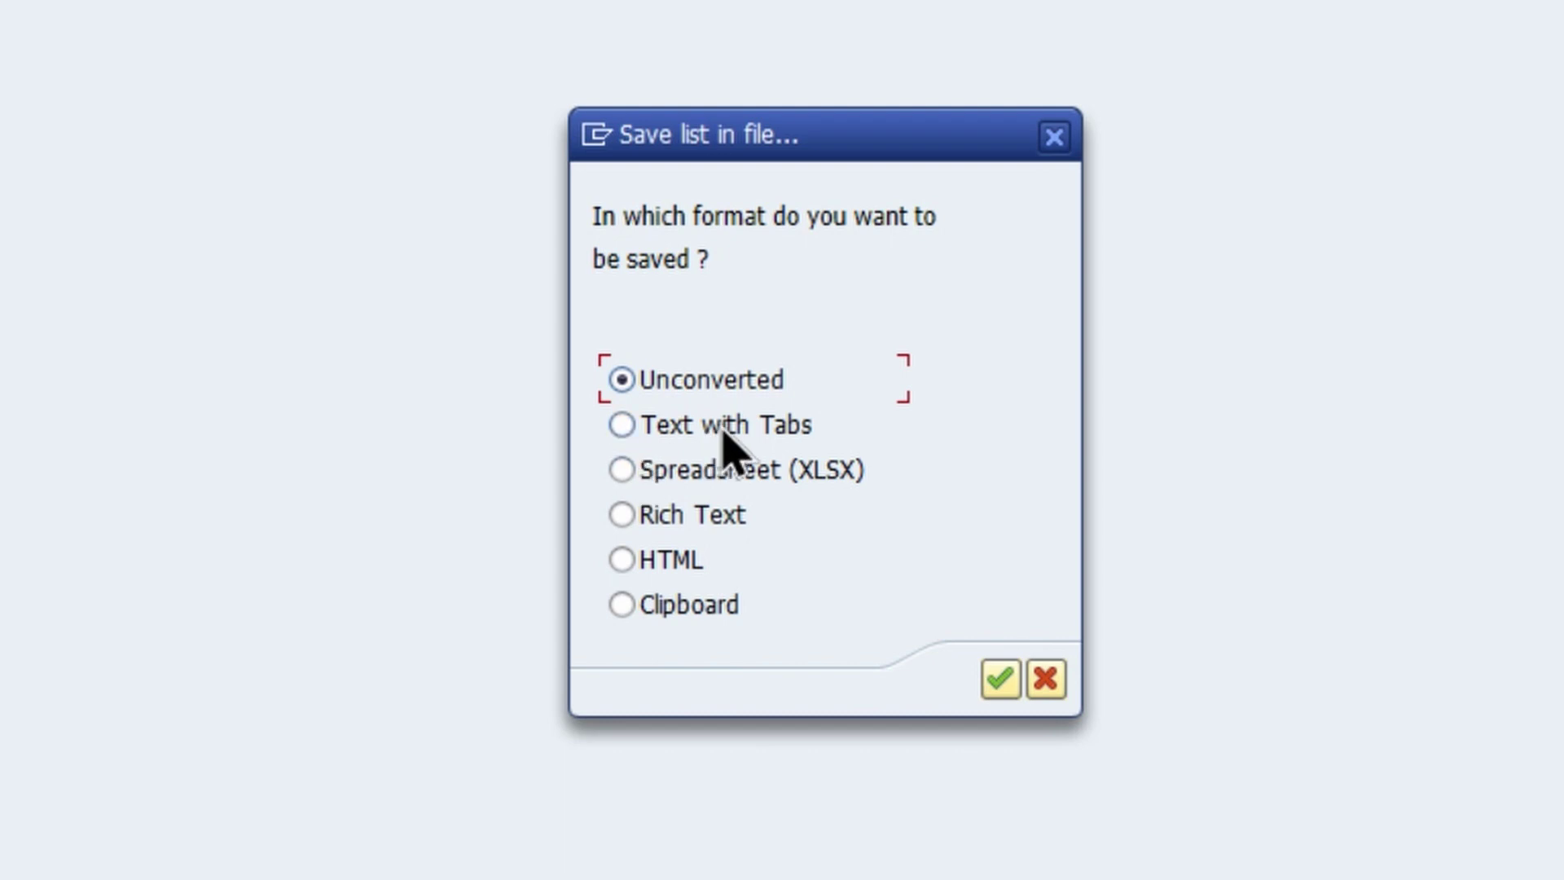
pyautogui.click(619, 431)
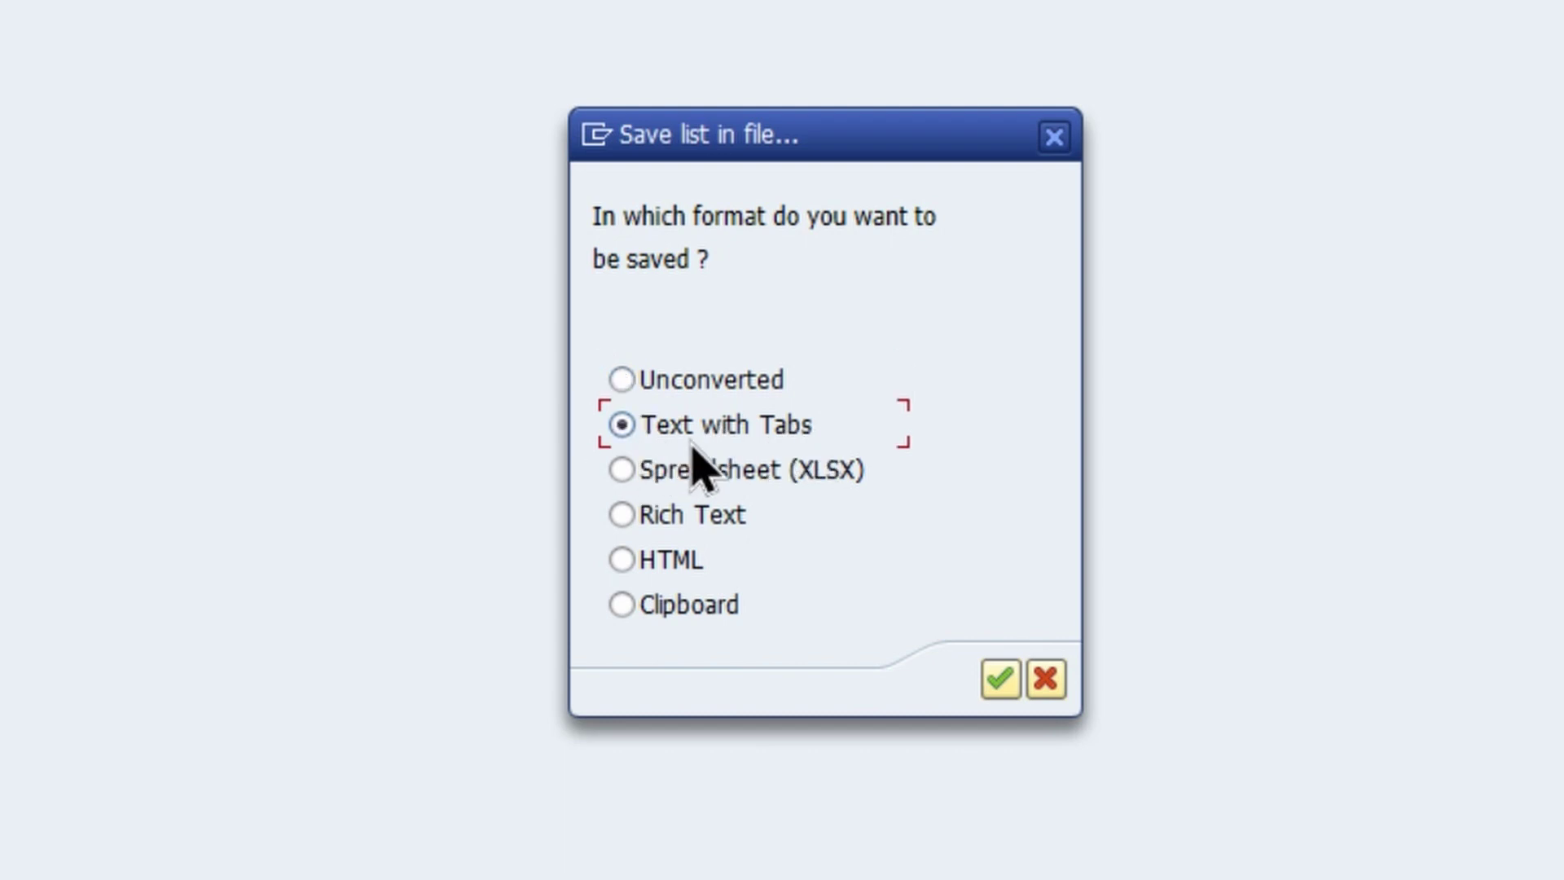
pyautogui.click(1000, 677)
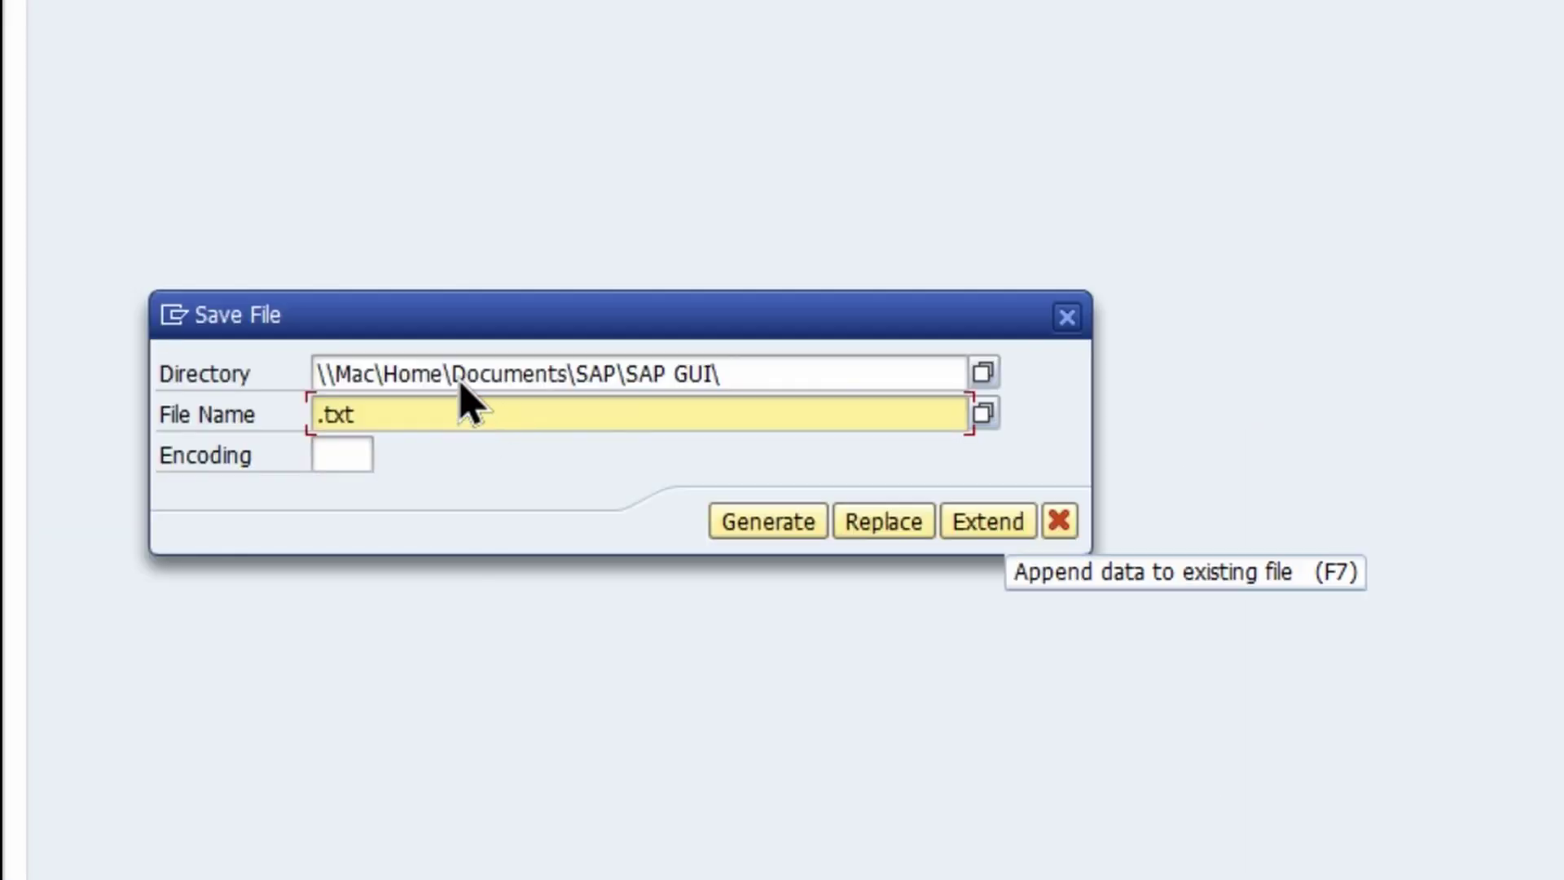
# Name the export file KSSK_DEV.txt, keep the SAP GUI documents directory, and generate the file.
pyautogui.moveTo(198, 318); pyautogui.dragTo(307, 318)
pyautogui.moveTo(698, 373); pyautogui.dragTo(781, 370)
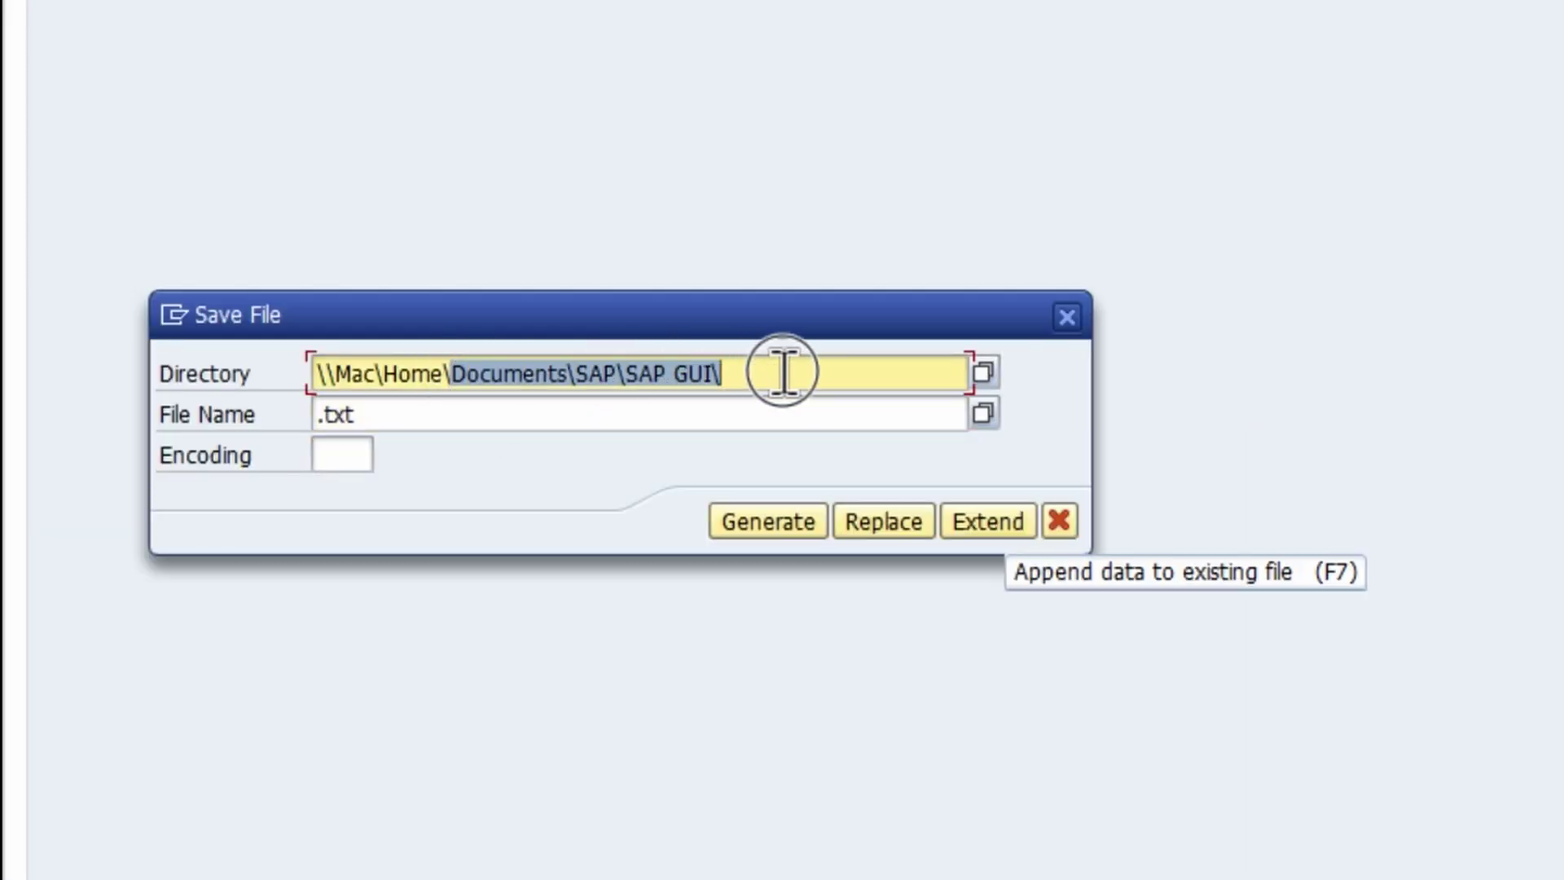
pyautogui.click(321, 413)
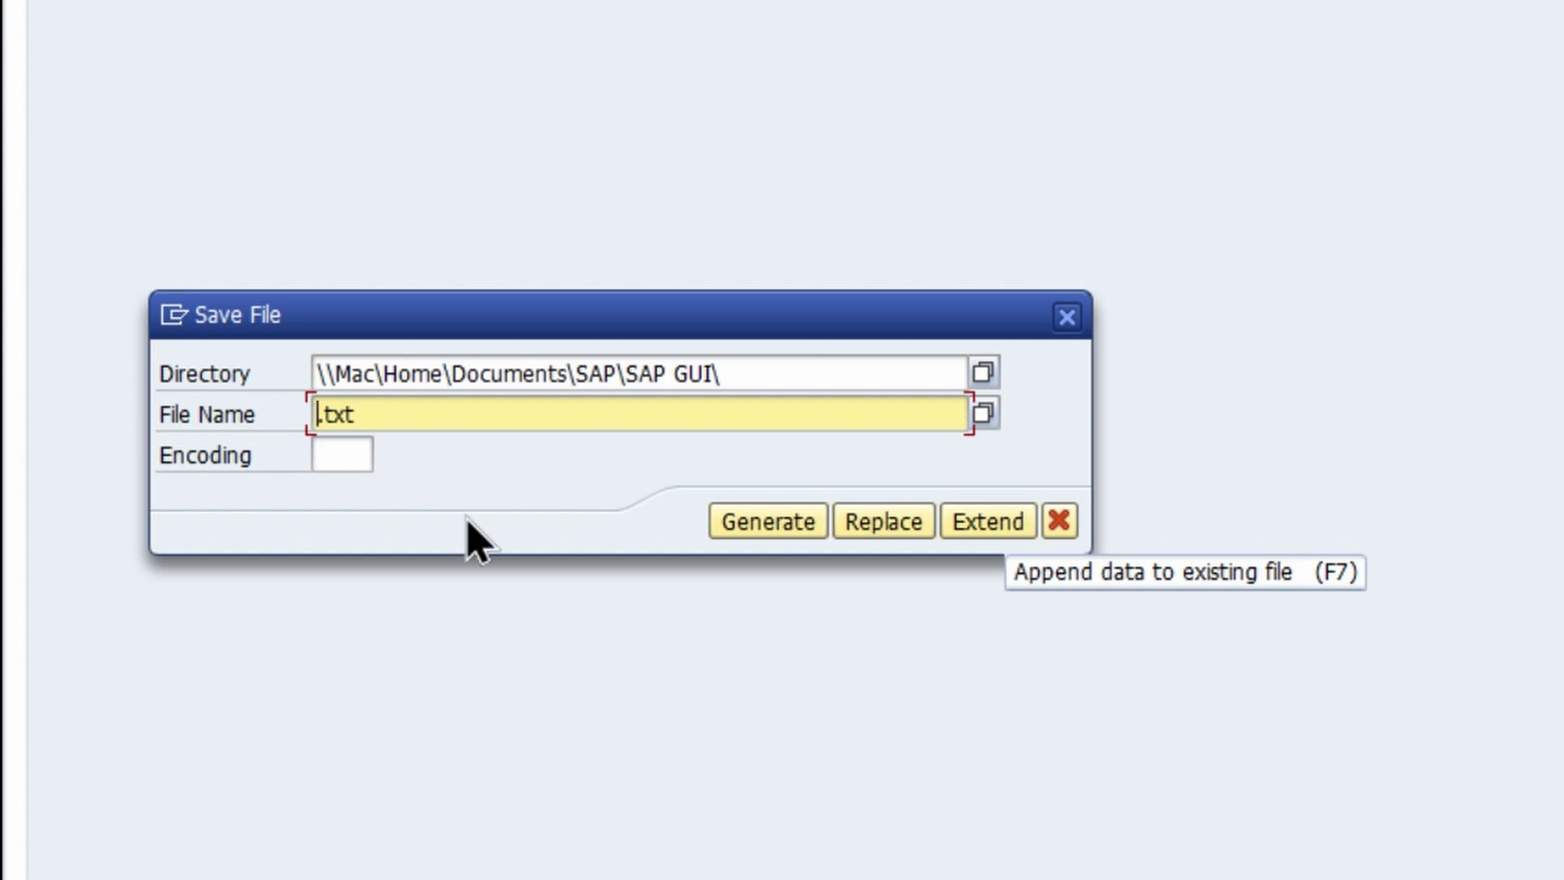
pyautogui.write('KSSK.tc')
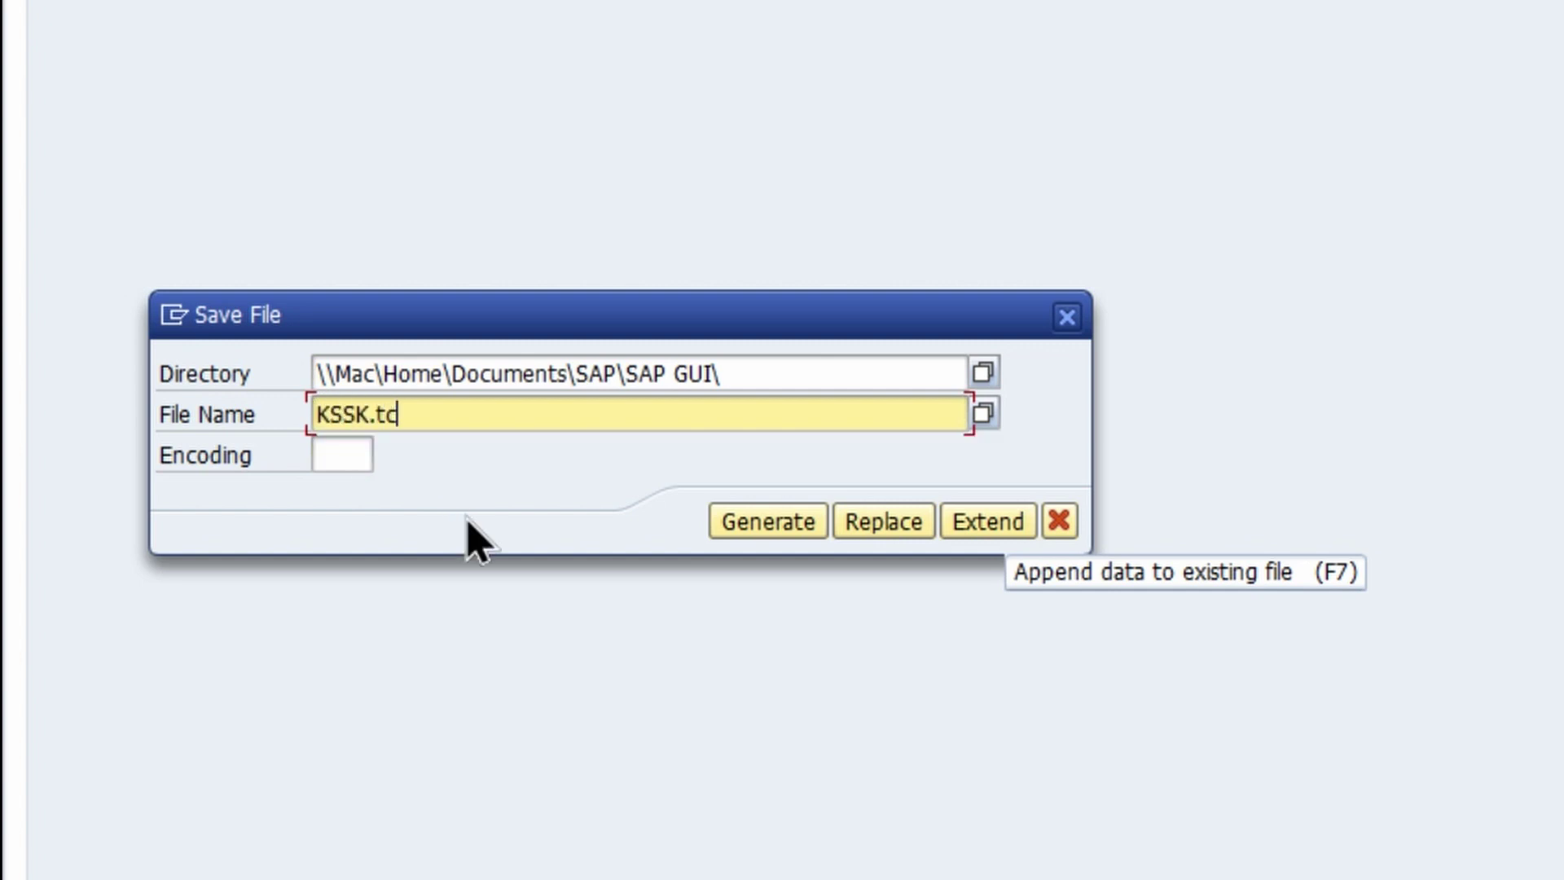
pyautogui.press('BackSpace')
pyautogui.write('xt')
pyautogui.press('Left')
pyautogui.press('Left')
pyautogui.press('Left')
pyautogui.press('Left')
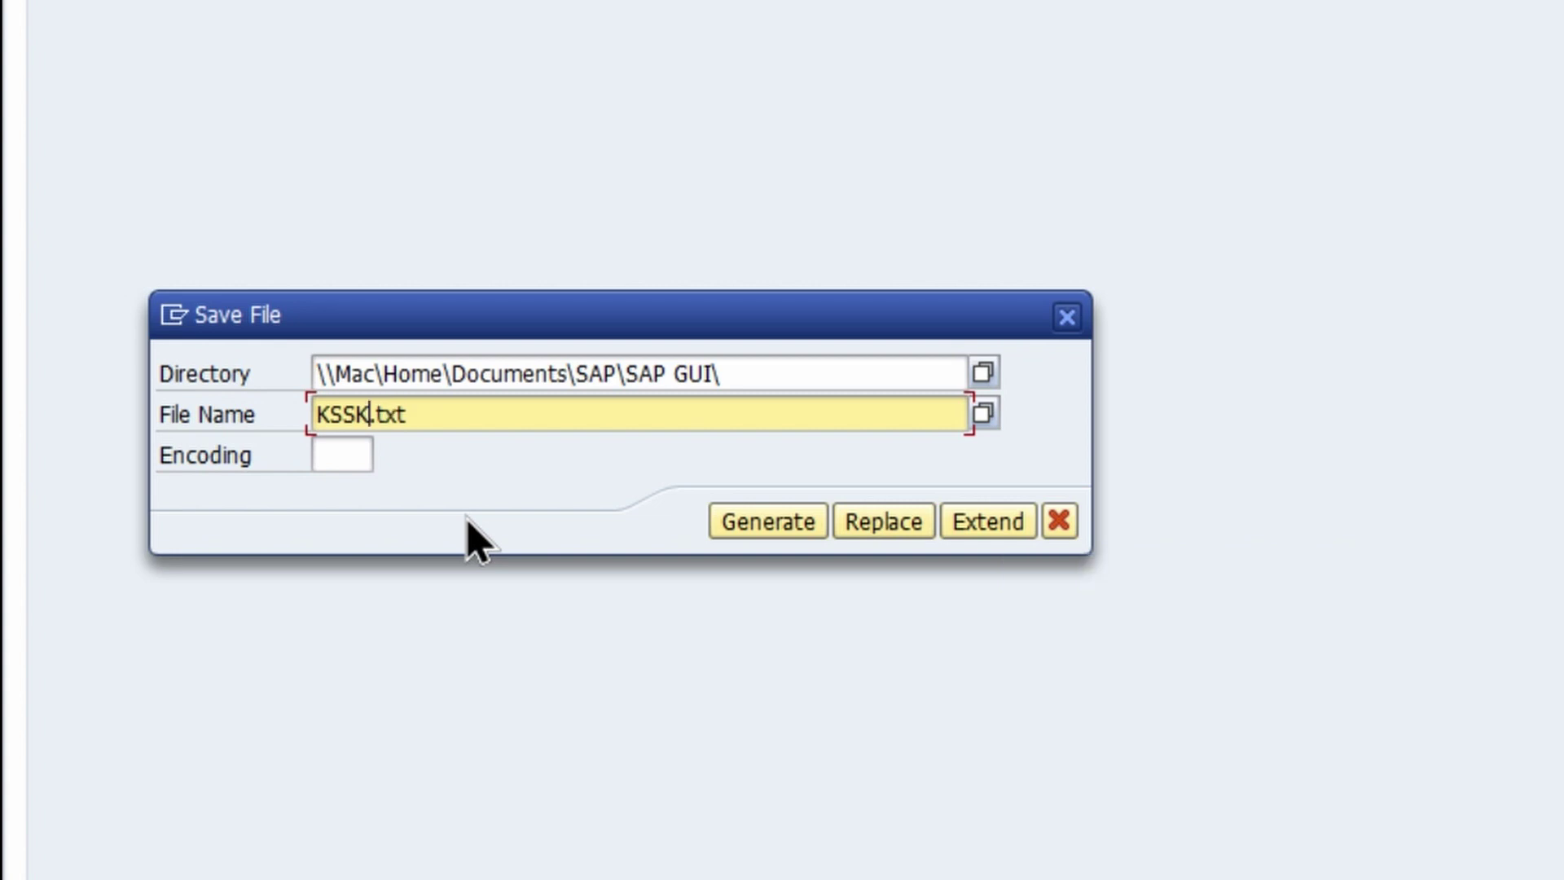
pyautogui.write('_DEV.txt')
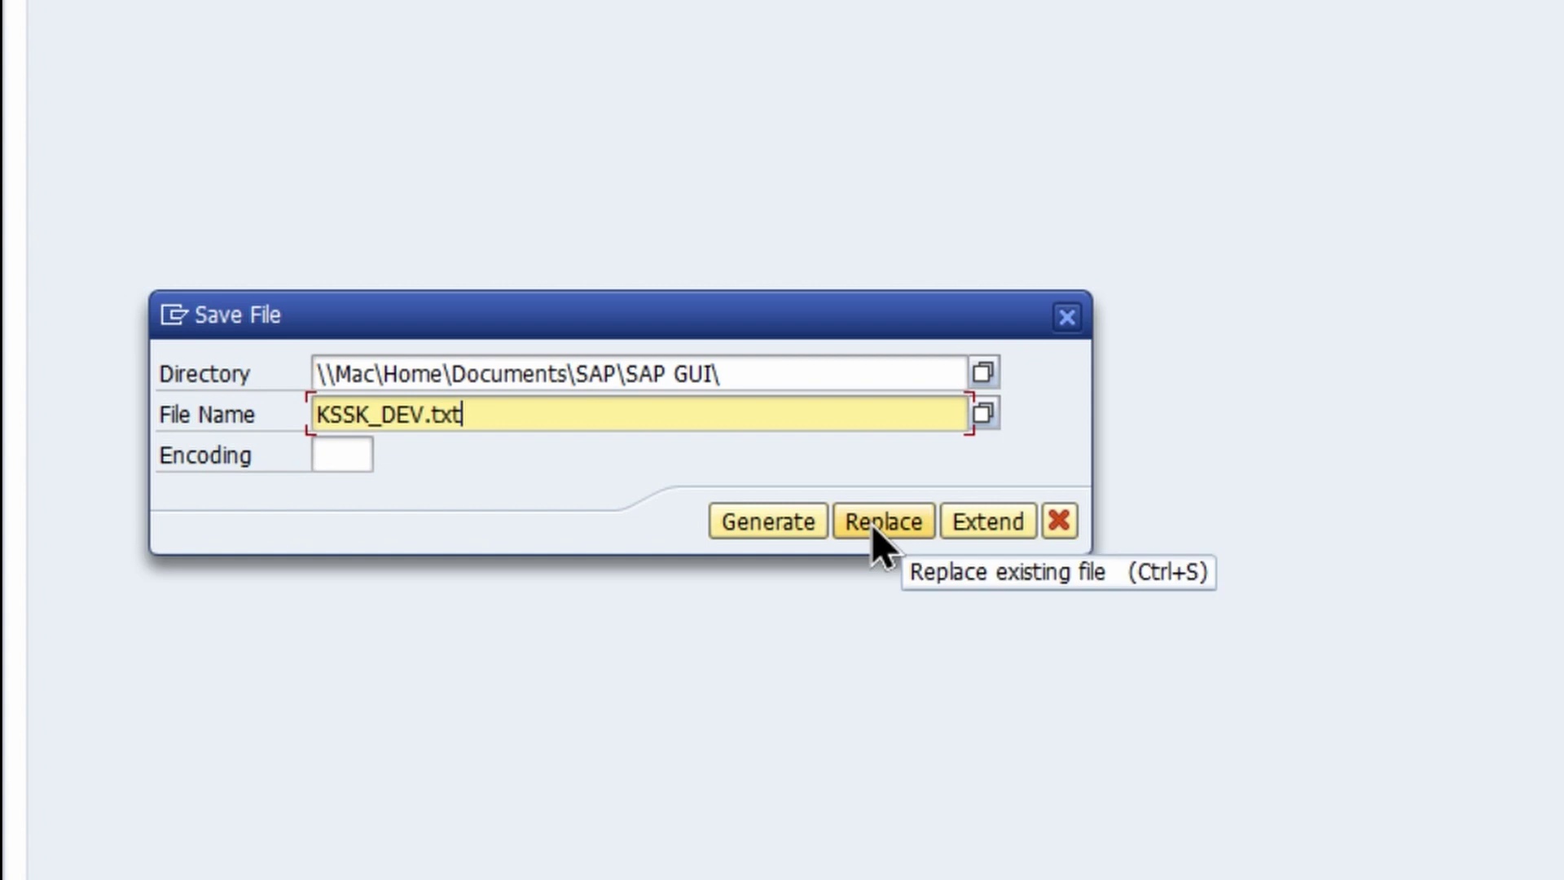
pyautogui.click(764, 526)
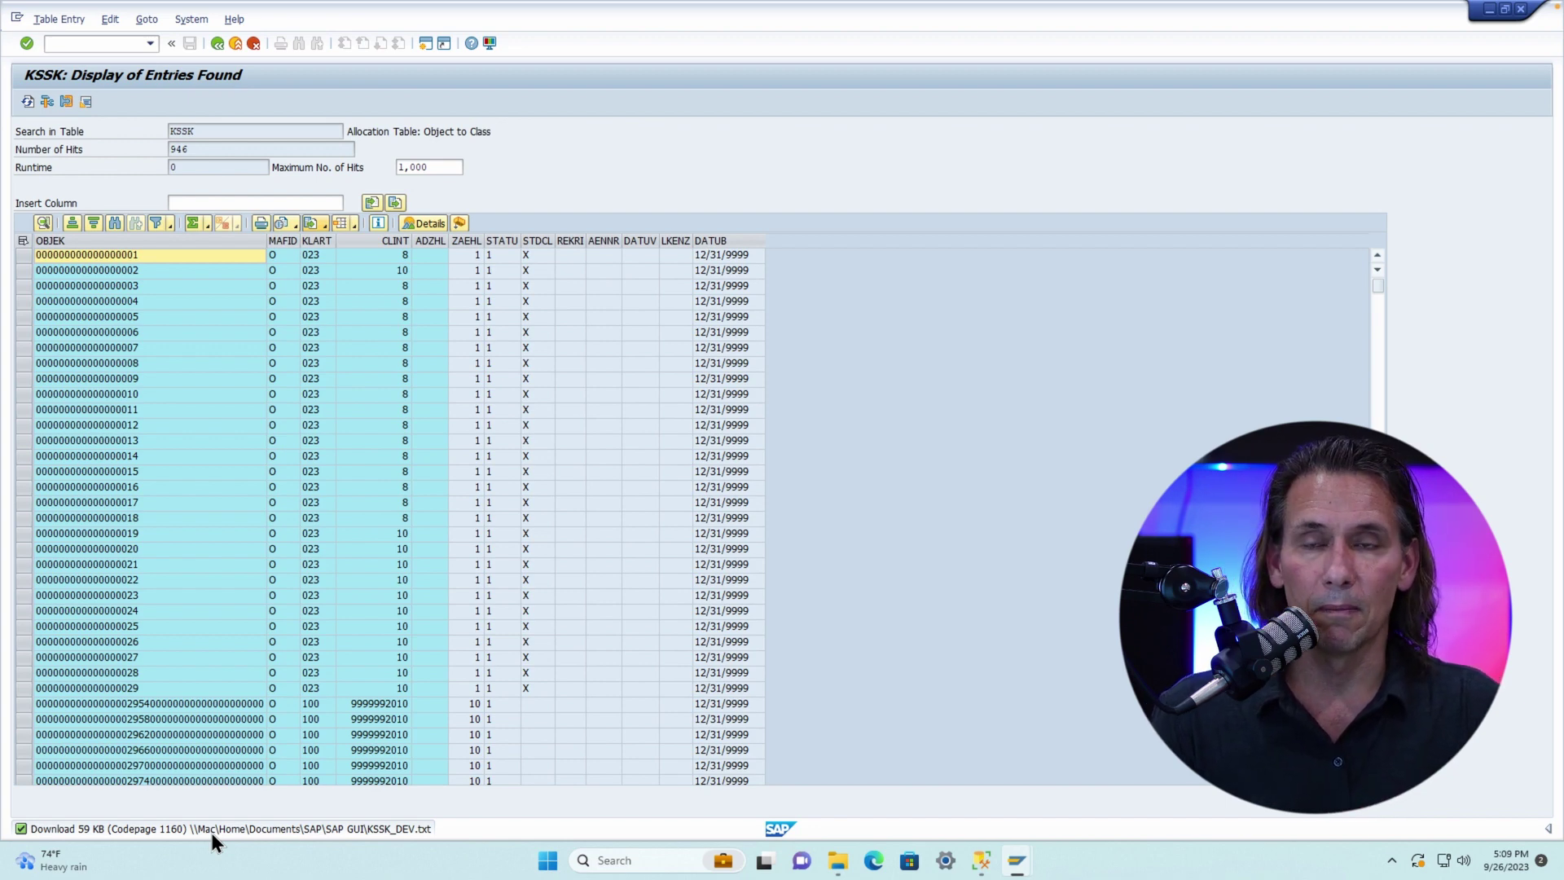
# Switch to File Explorer and open the exported KSSK_DEV text file from the SAP GUI folder.
pyautogui.click(837, 860)
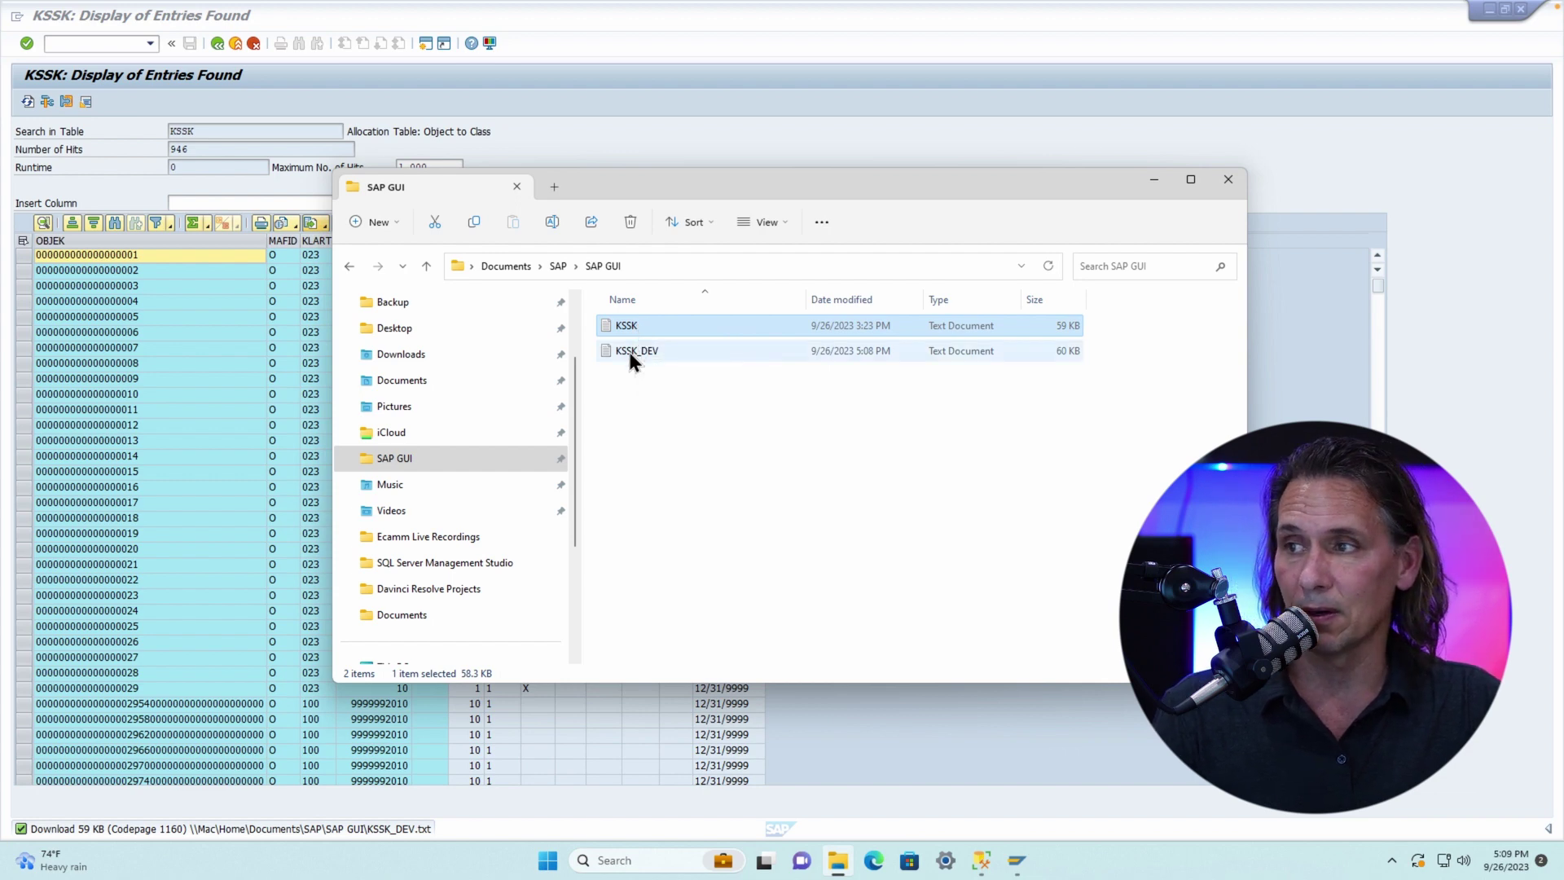
pyautogui.click(625, 355)
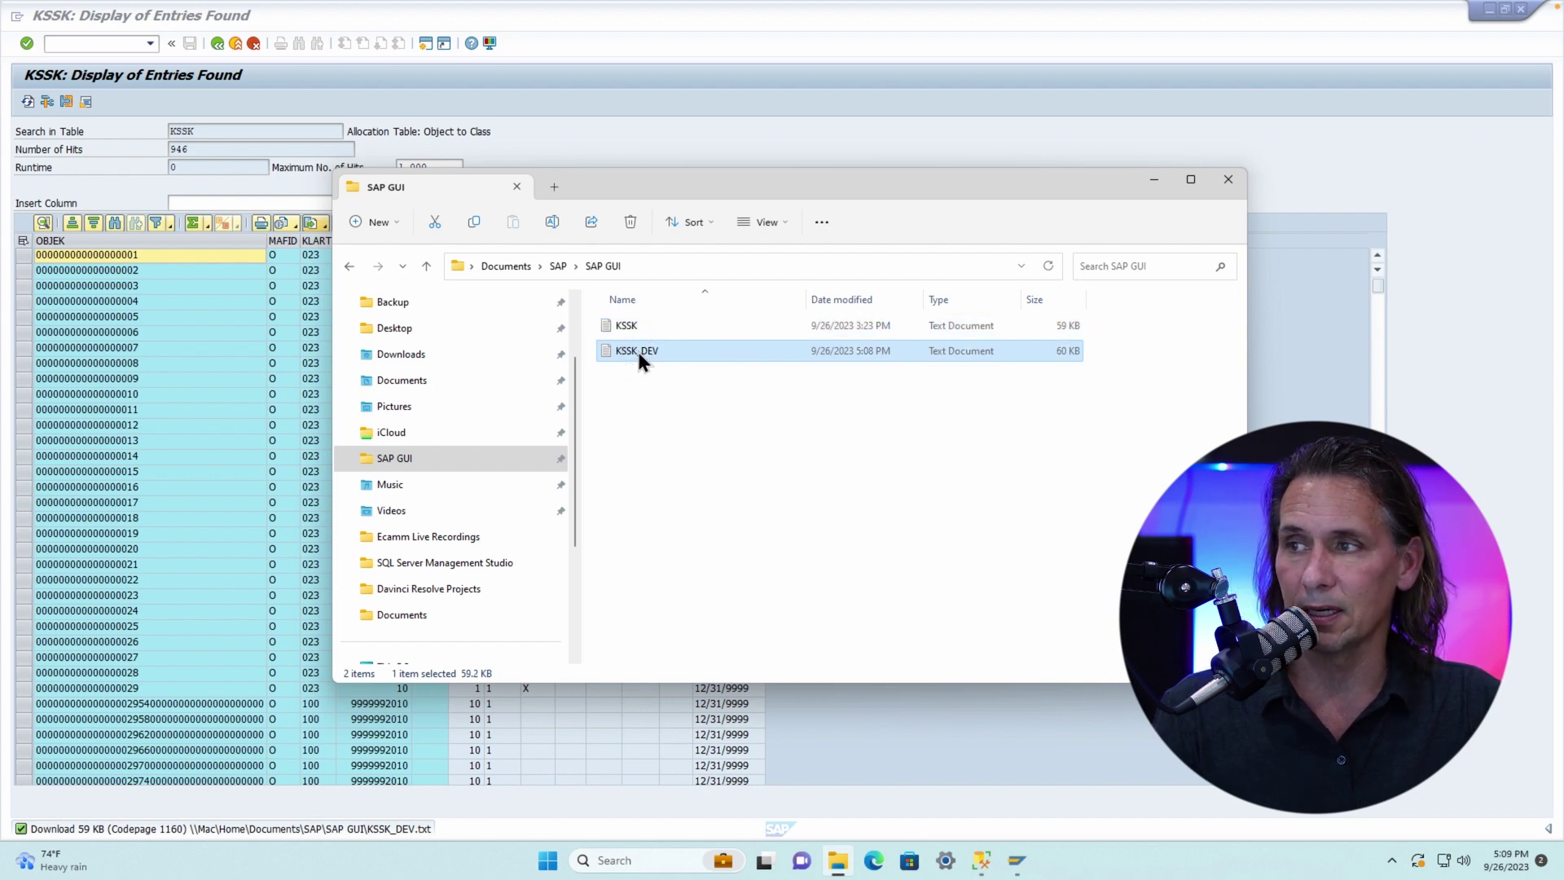
pyautogui.doubleClick(637, 352)
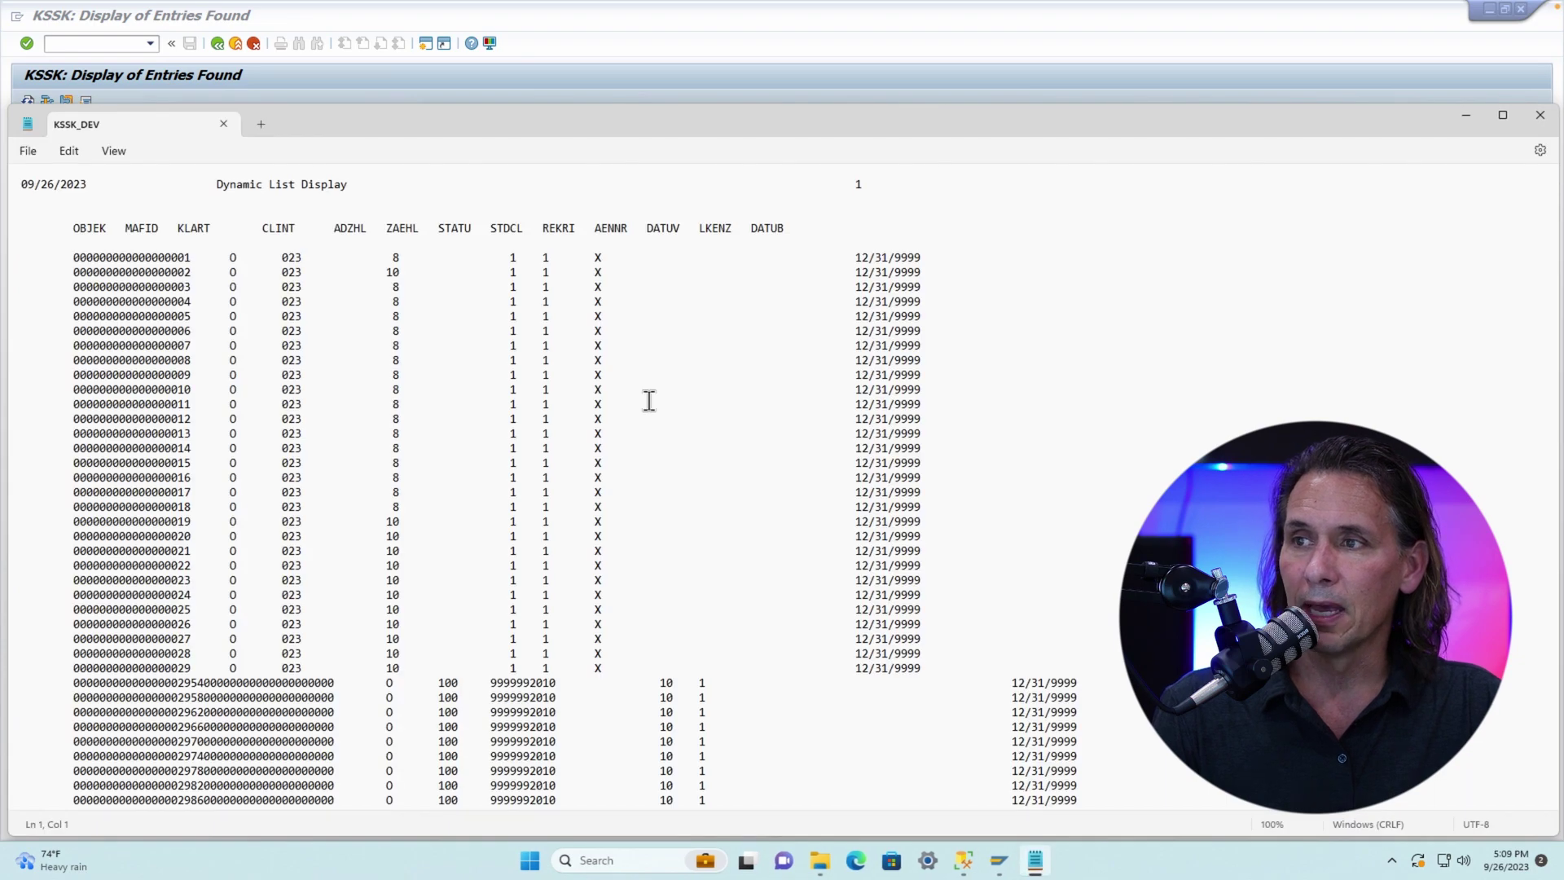
# Look through the exported rows in KSSK_DEV and highlight the Dynamic List Display header line at the beginning.
pyautogui.scroll(-15, 595, 481)
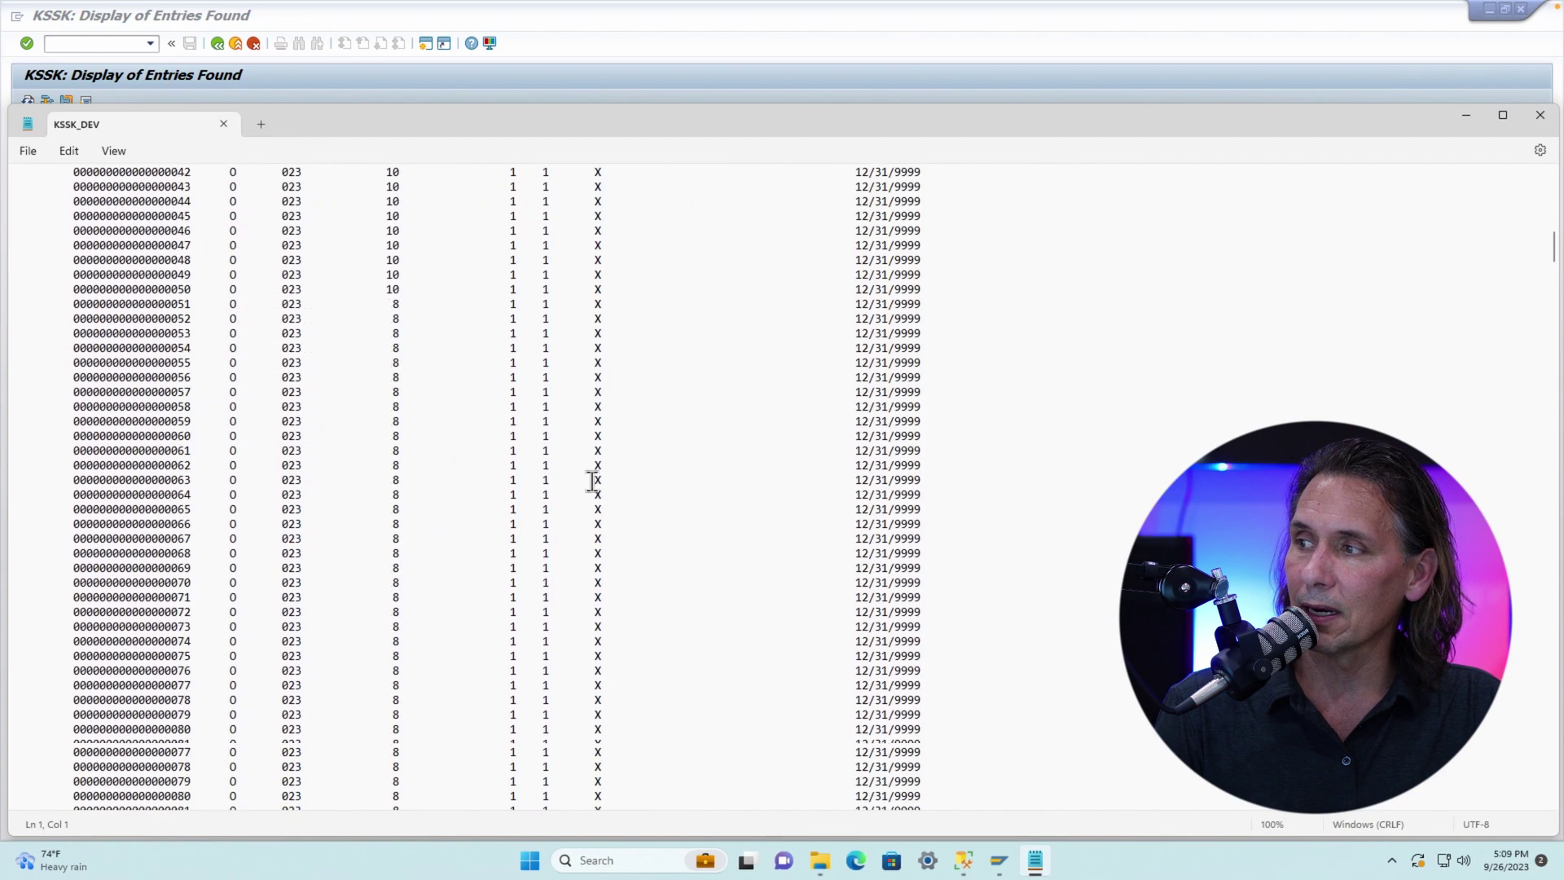
pyautogui.scroll(-20, 595, 472)
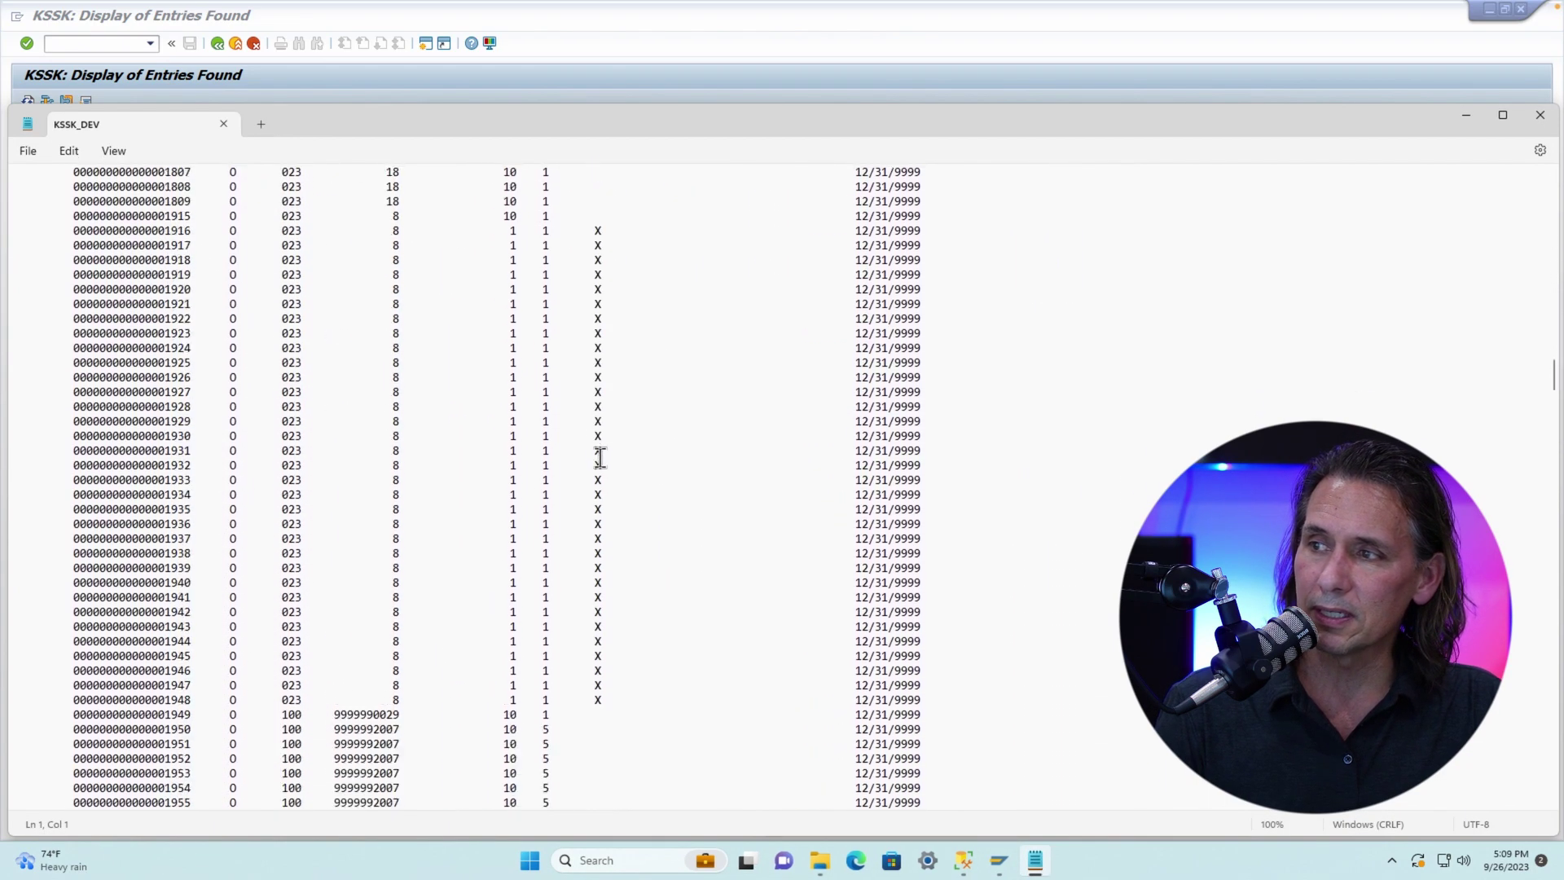
pyautogui.scroll(-18, 600, 456)
pyautogui.scroll(20, 601, 452)
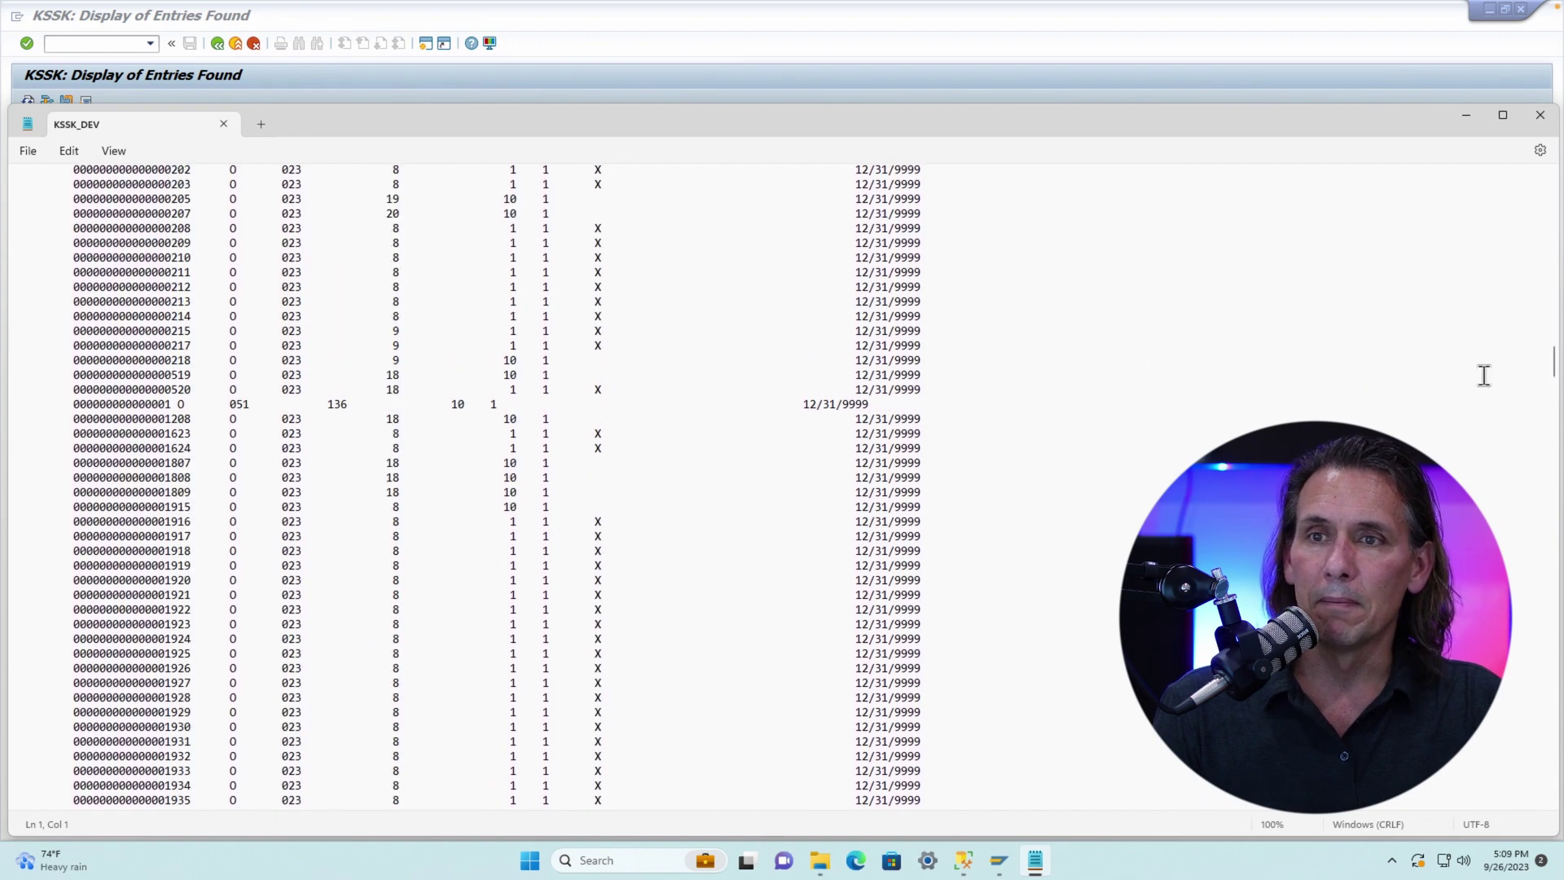
pyautogui.moveTo(1553, 373); pyautogui.dragTo(1548, 175)
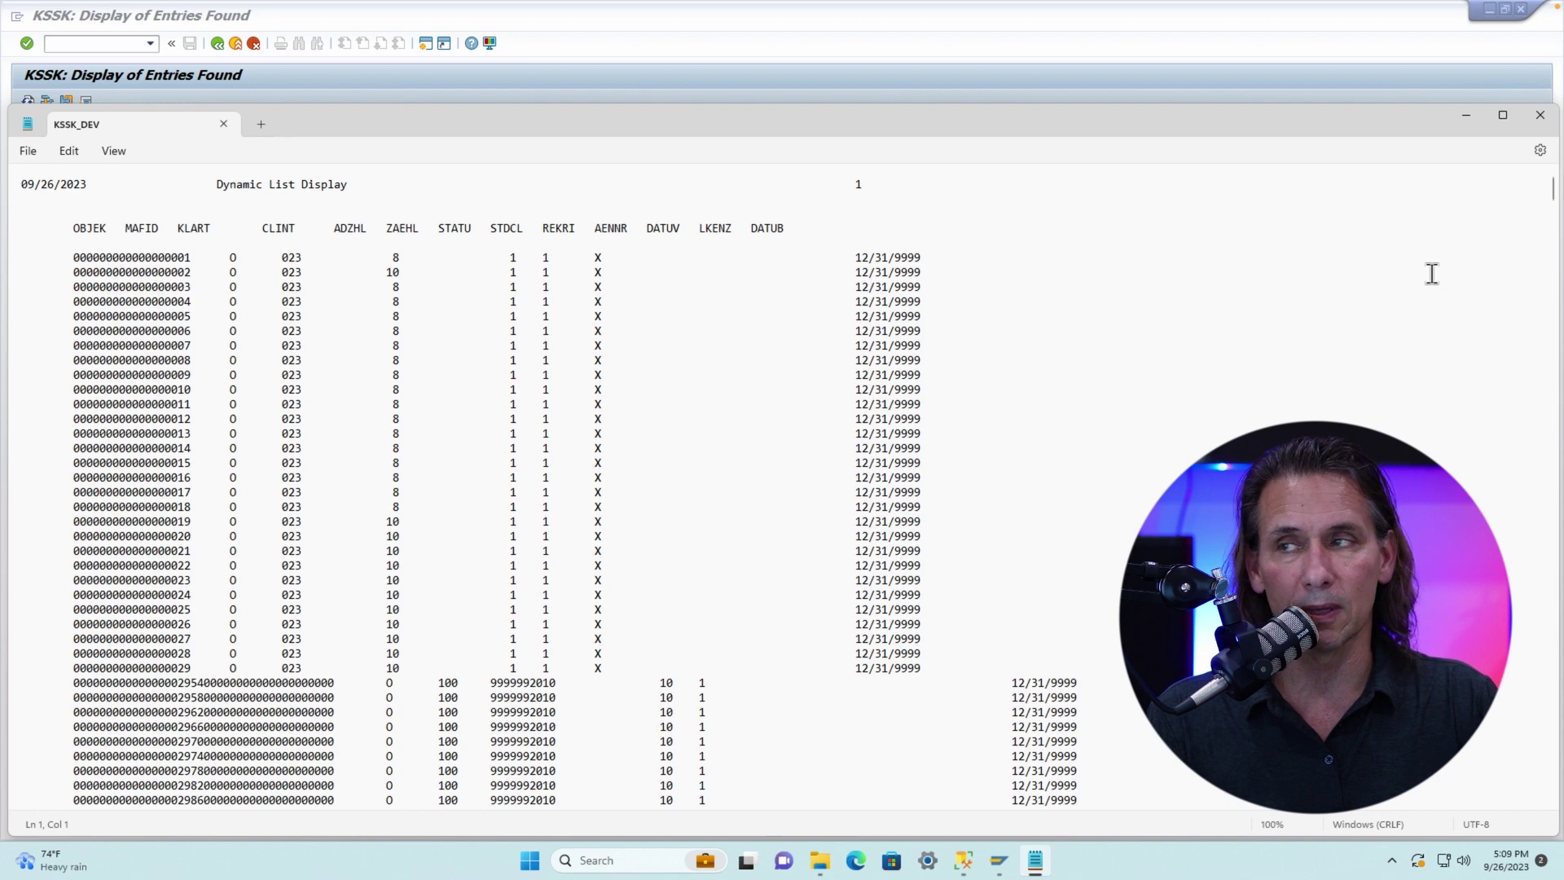
pyautogui.moveTo(18, 186); pyautogui.dragTo(25, 210)
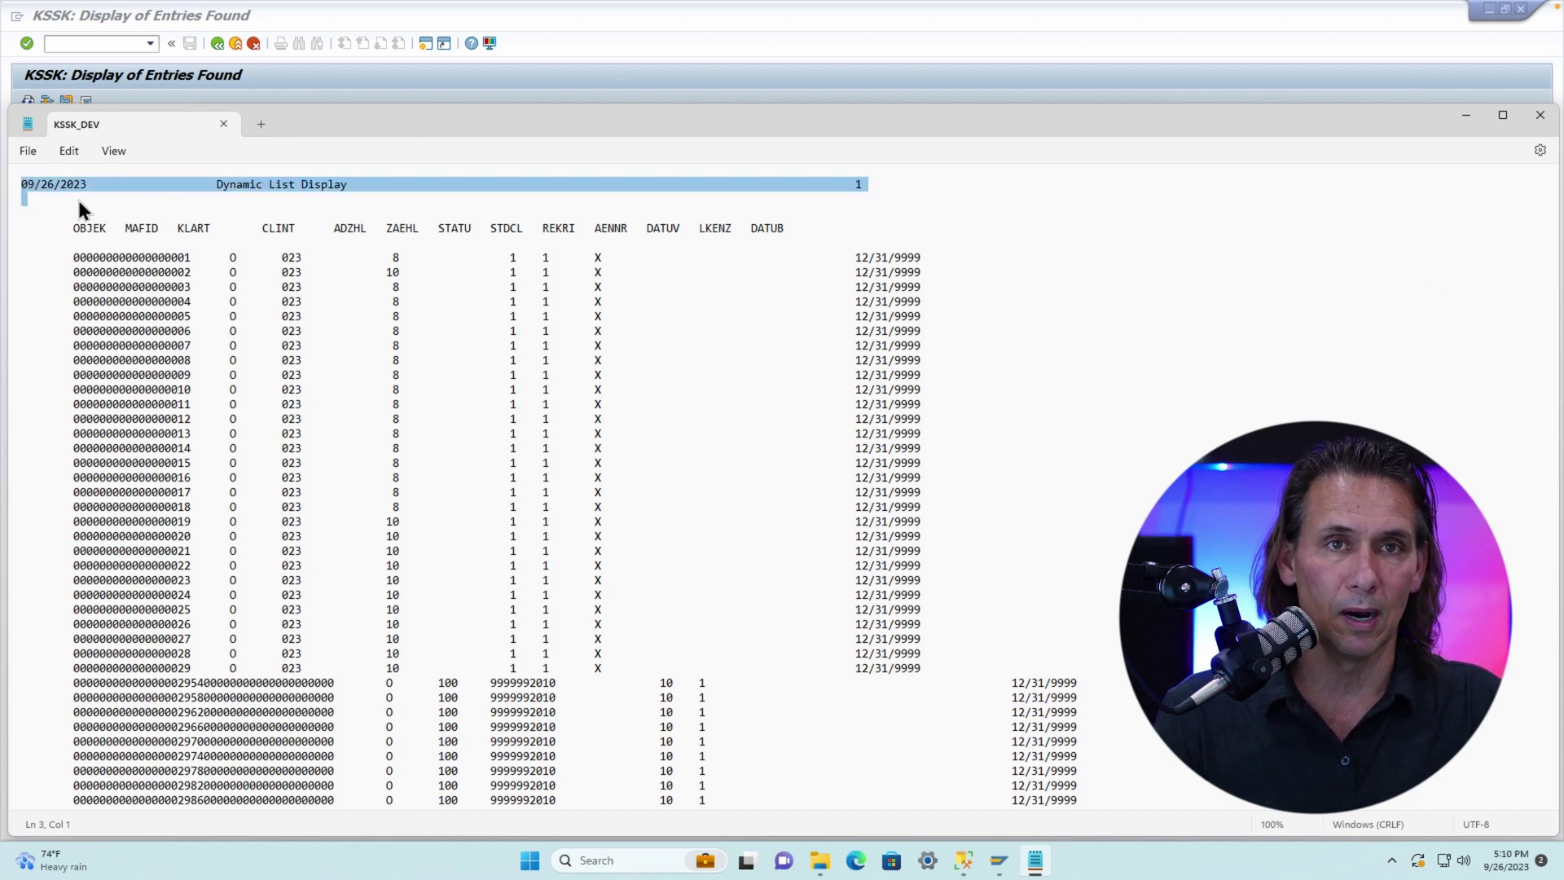
# Delete the Dynamic List Display header line and the blank lines above the column names in KSSK_DEV.
pyautogui.click(79, 202)
pyautogui.click(22, 188)
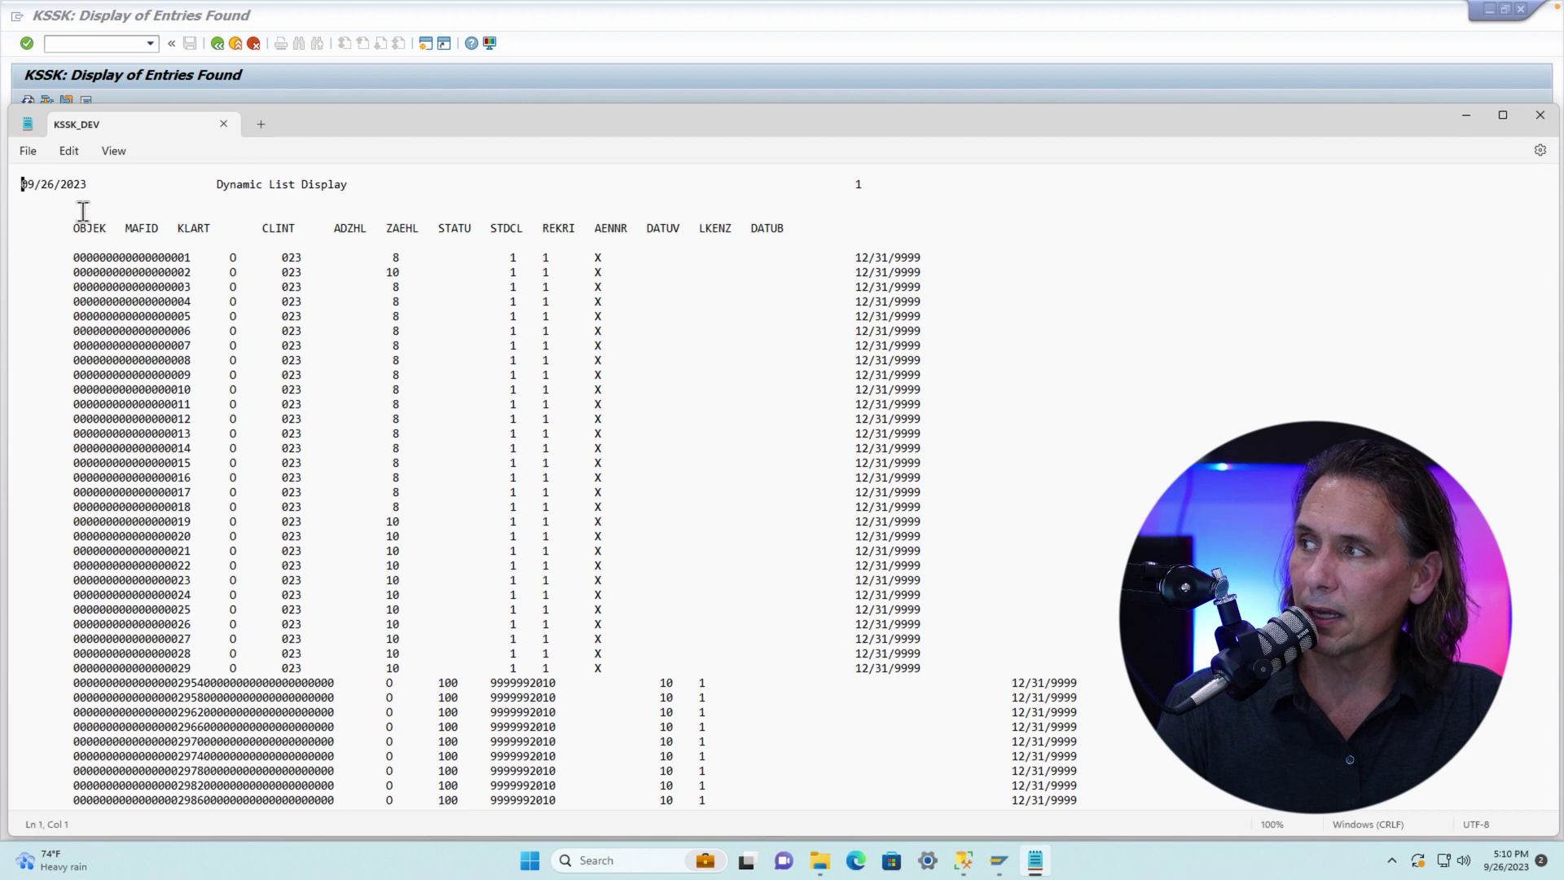
pyautogui.hotkey('shift', 'Down')
pyautogui.hotkey('shift', 'Down')
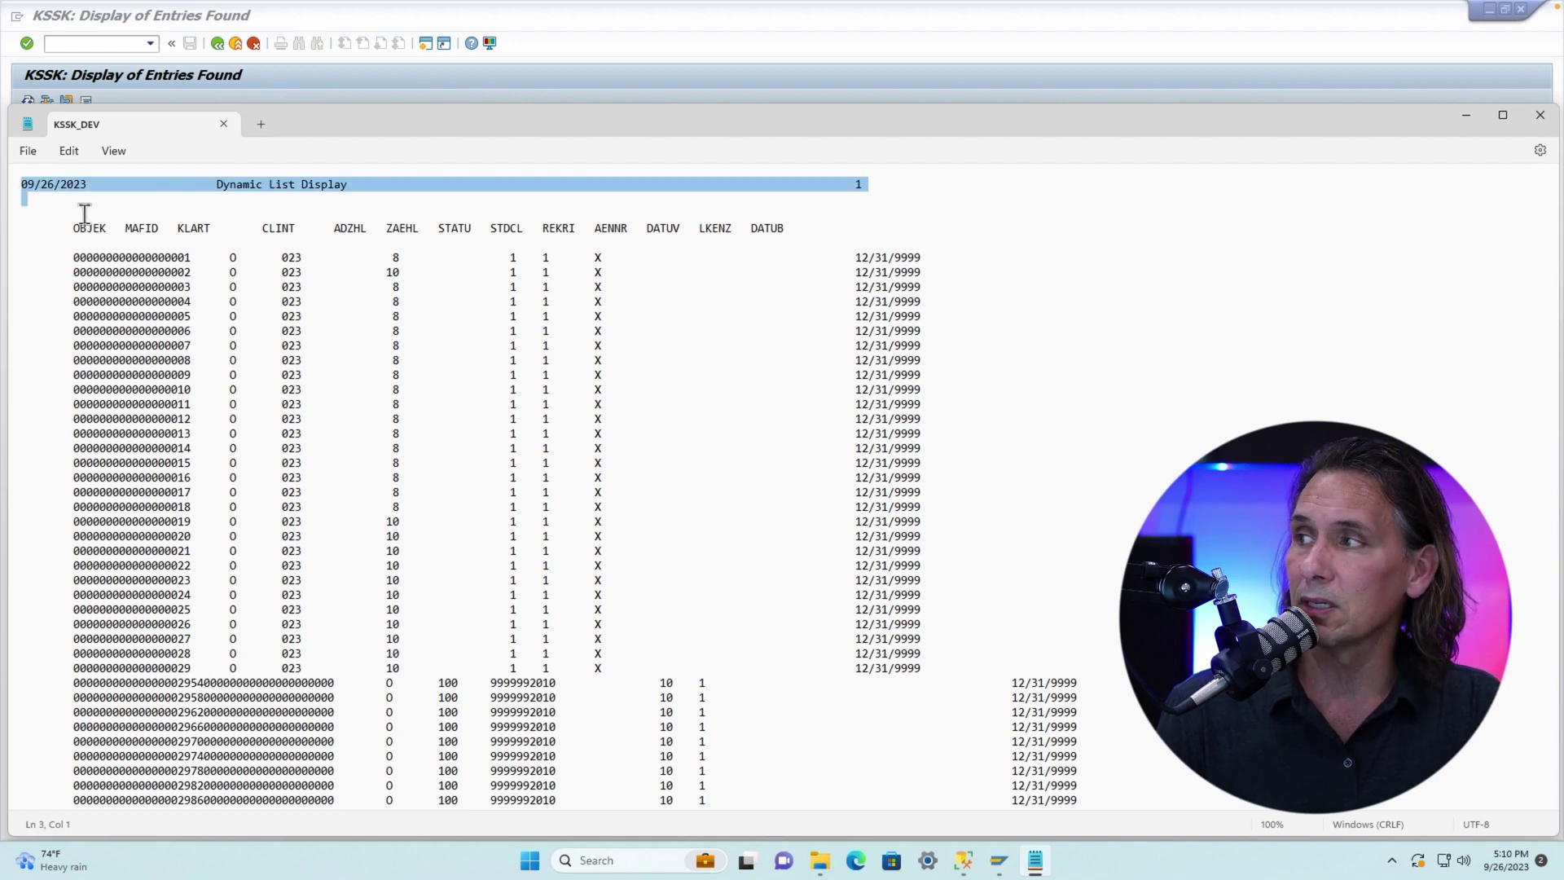
pyautogui.hotkey('shift', 'Down')
pyautogui.hotkey('shift', 'Down')
pyautogui.hotkey('shift', 'Up')
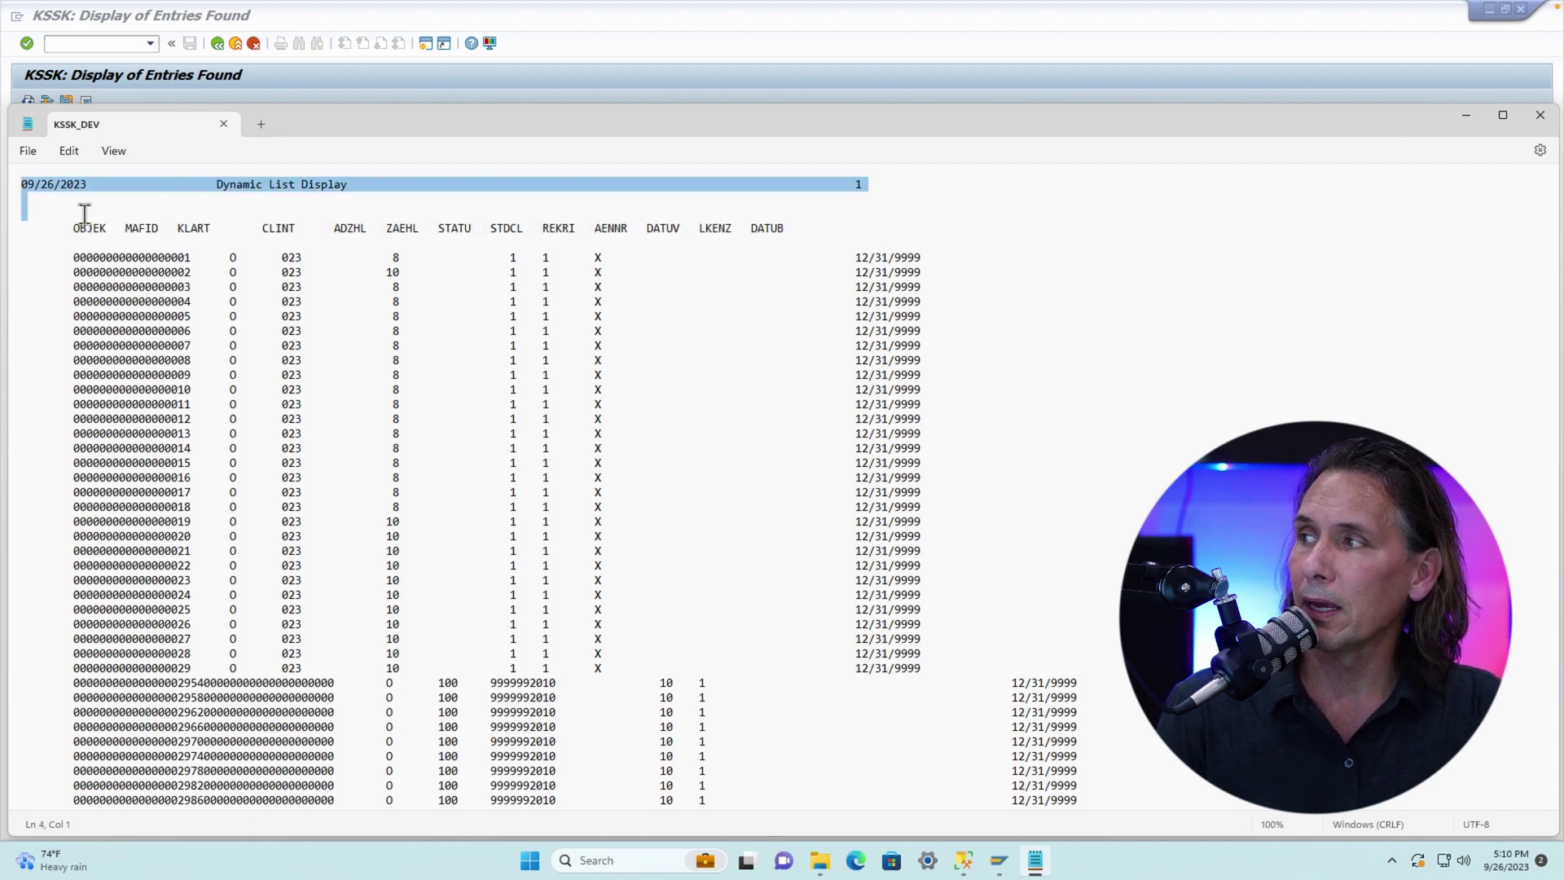
pyautogui.press('Delete')
# Delete the blank line between the column names and the first data row.
pyautogui.press('Down')
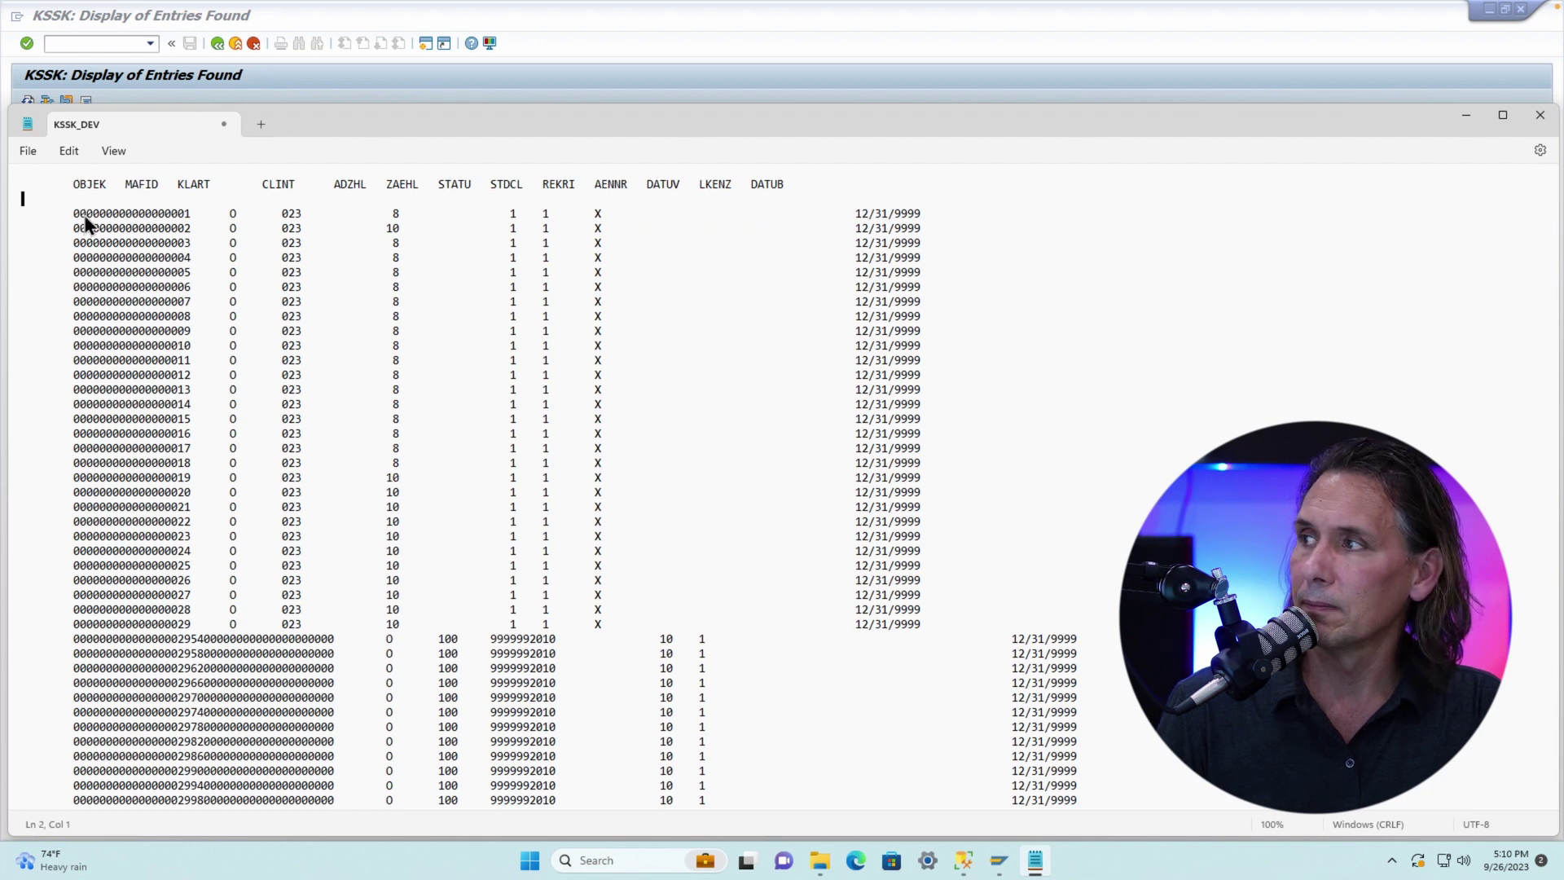
pyautogui.hotkey('shift', 'Down')
pyautogui.press('Delete')
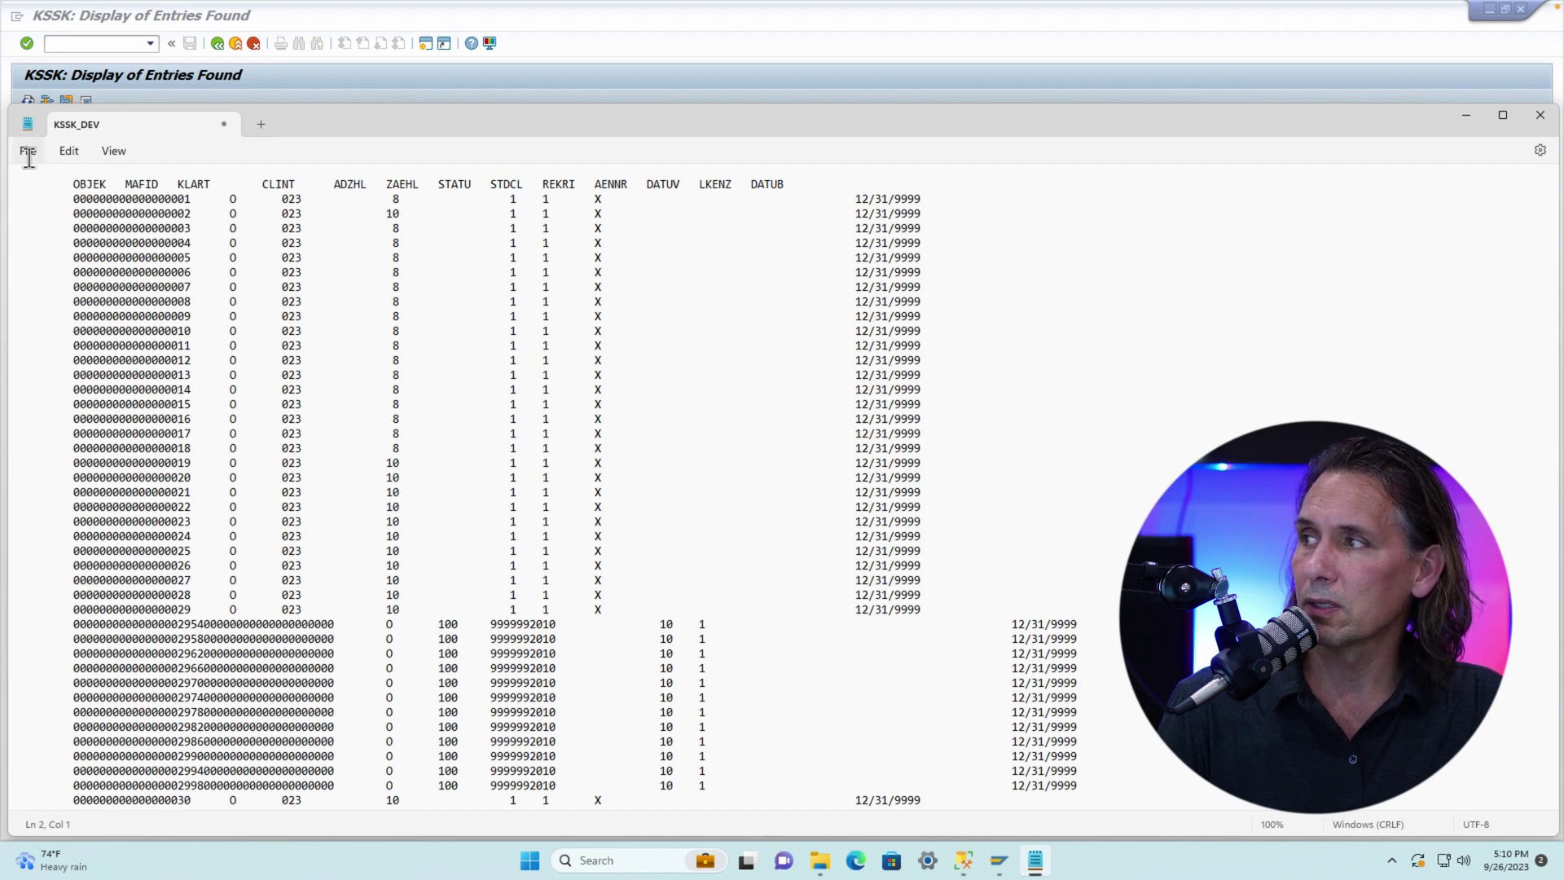
# Save the edited KSSK_DEV text file and close it.
pyautogui.click(30, 155)
pyautogui.click(42, 254)
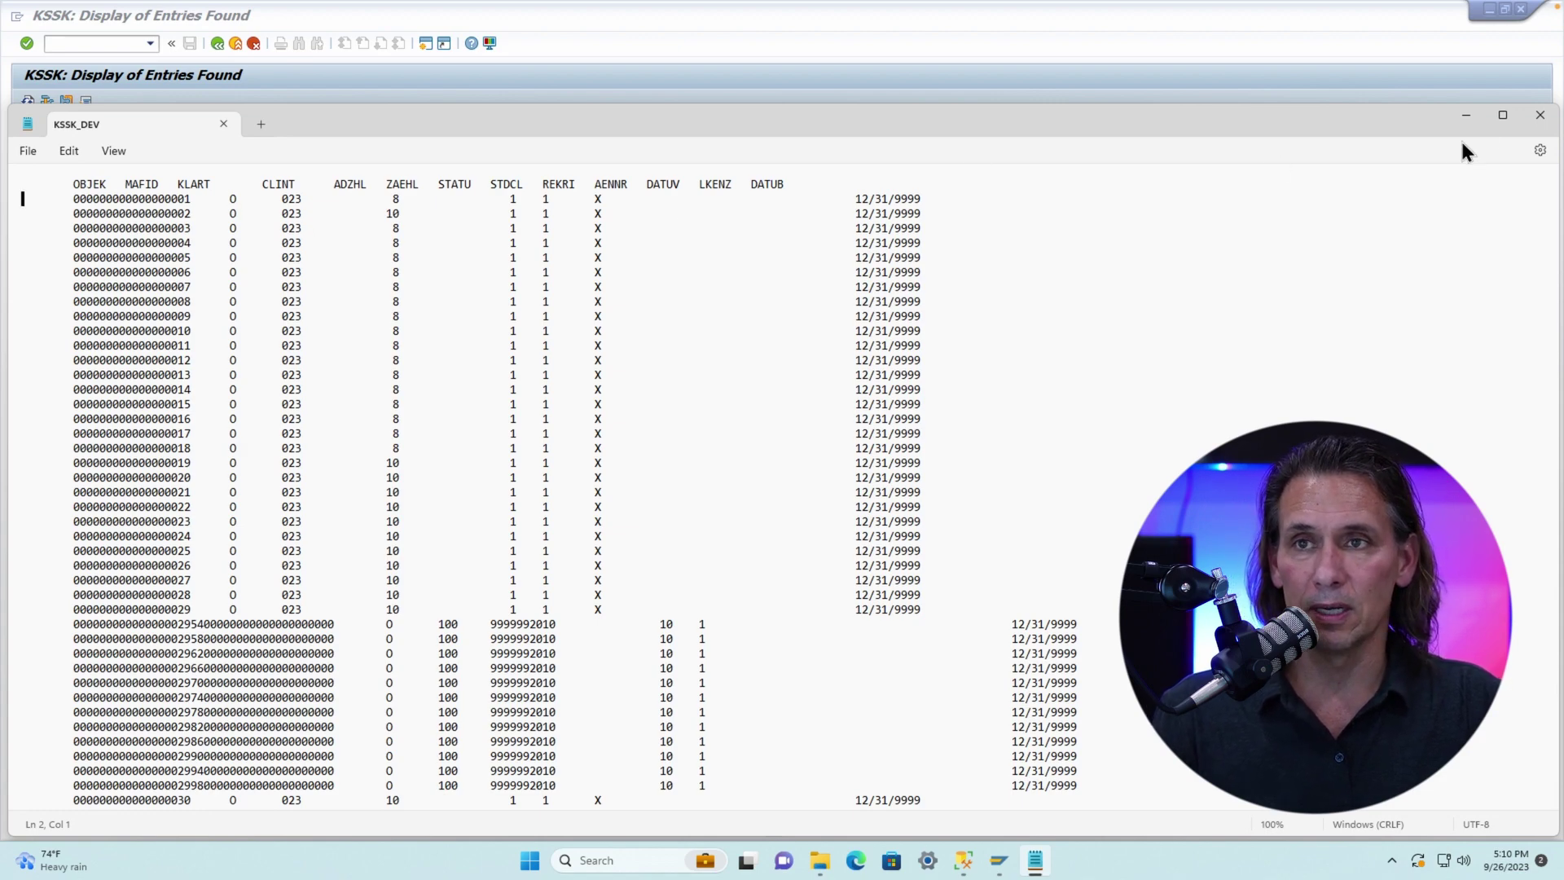
pyautogui.click(1542, 116)
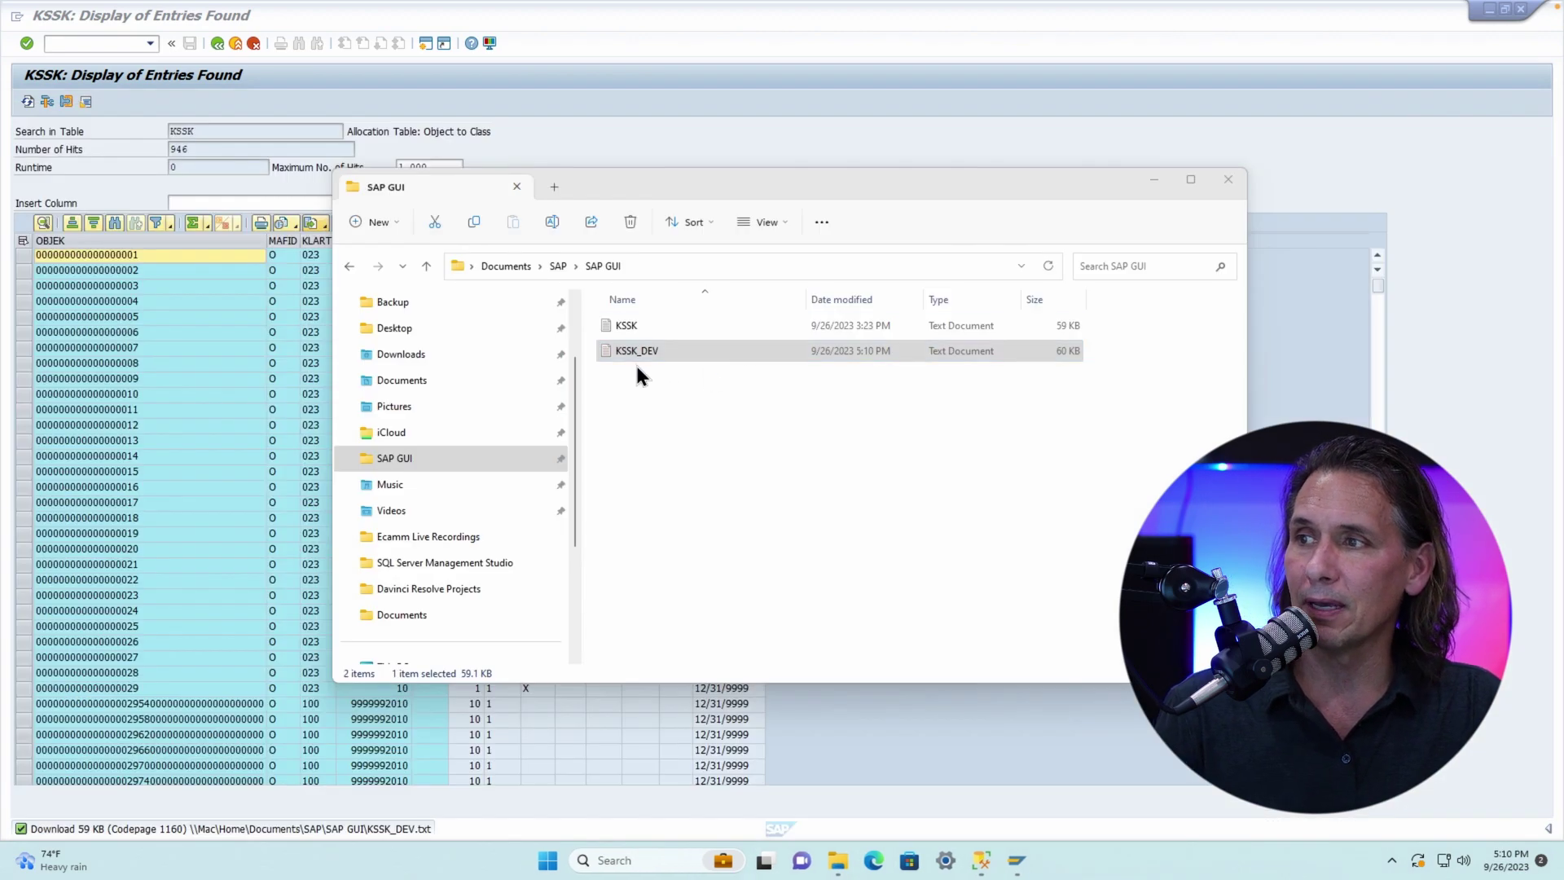
# Open KSSK_DEV from the SAP GUI folder with Microsoft Excel (Mac), always allowing Windows files to open in macOS applications.
pyautogui.click(634, 360)
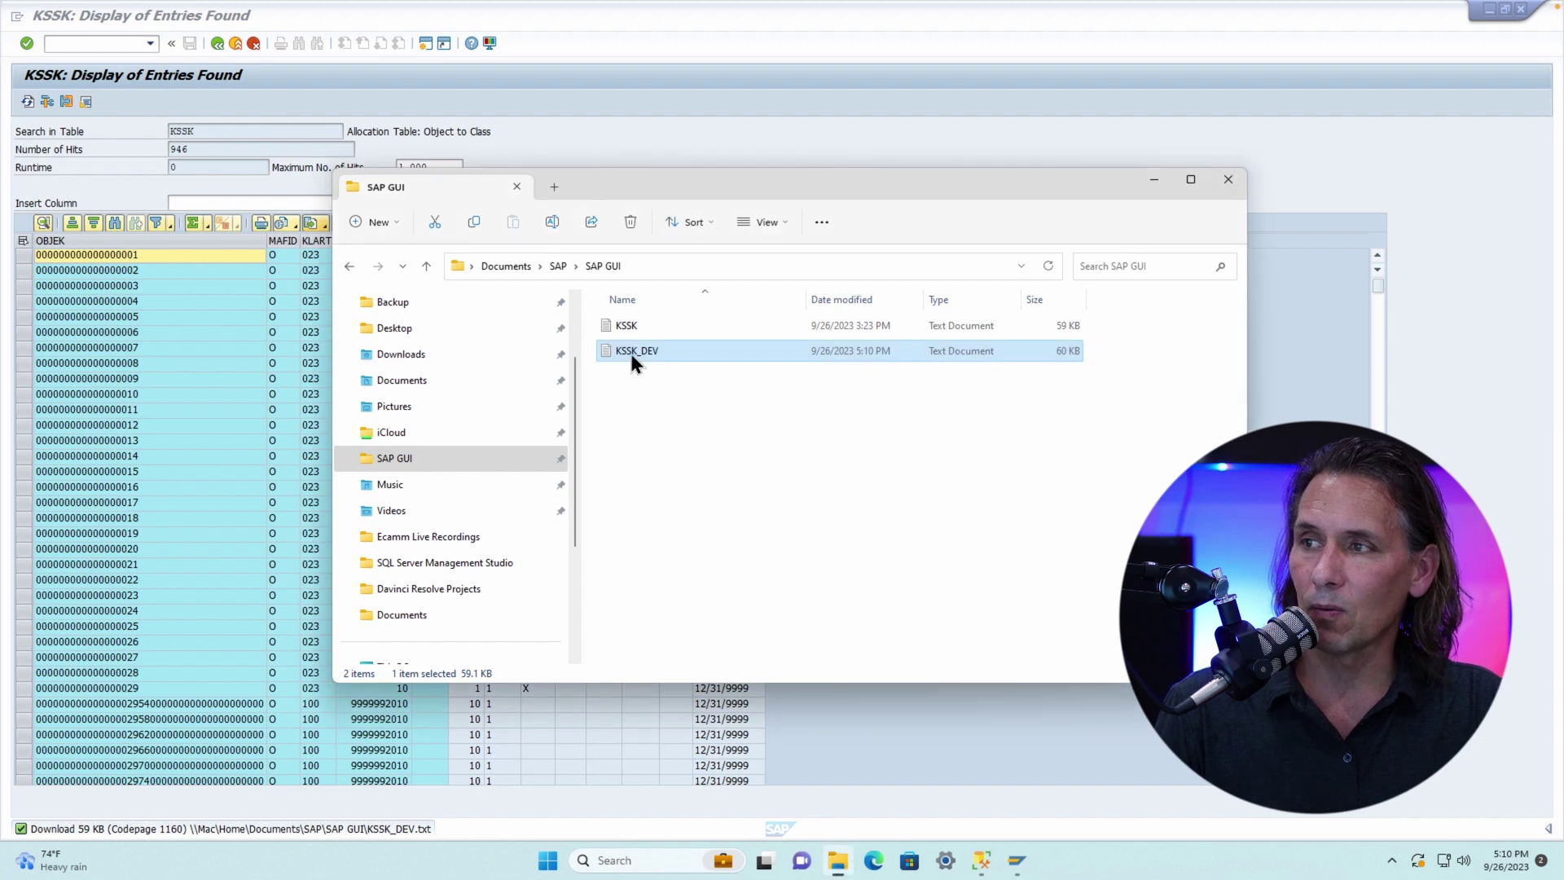
pyautogui.rightClick(634, 360)
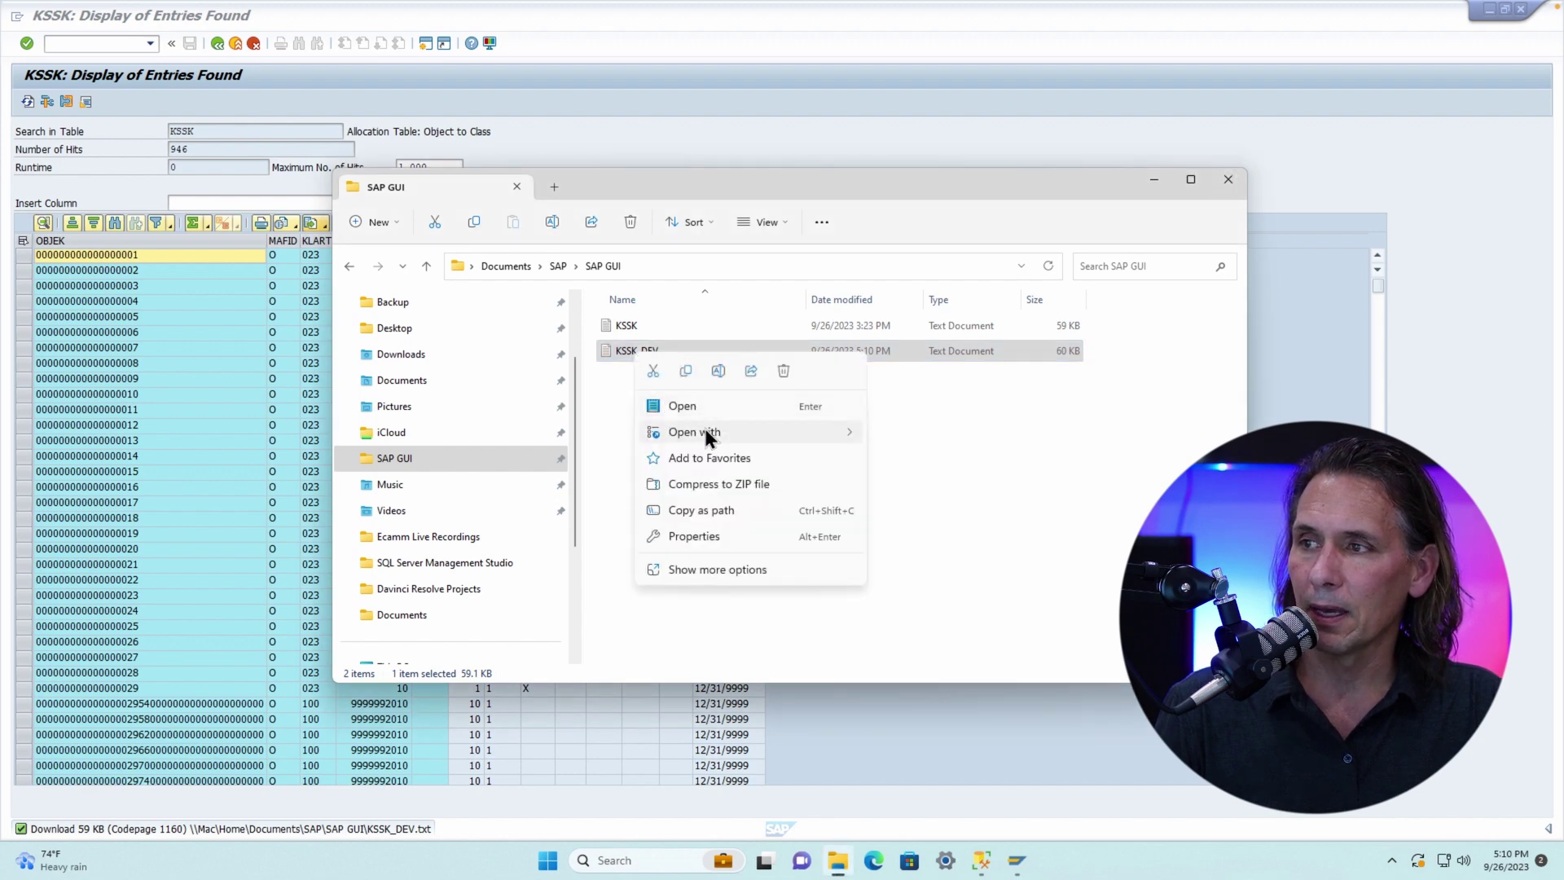
pyautogui.moveTo(705, 429)
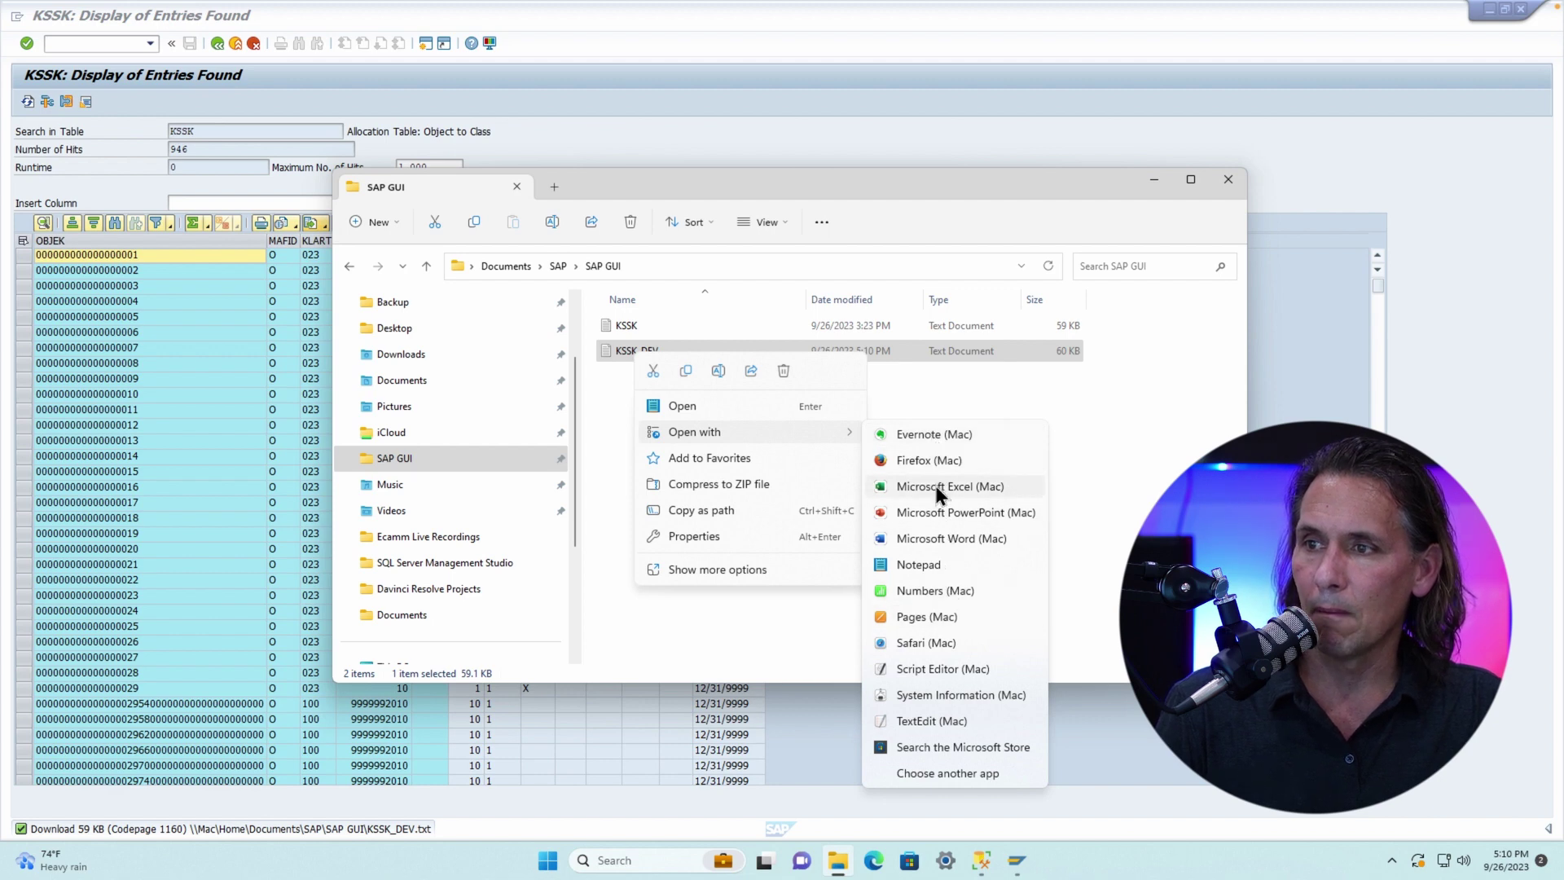
pyautogui.click(935, 486)
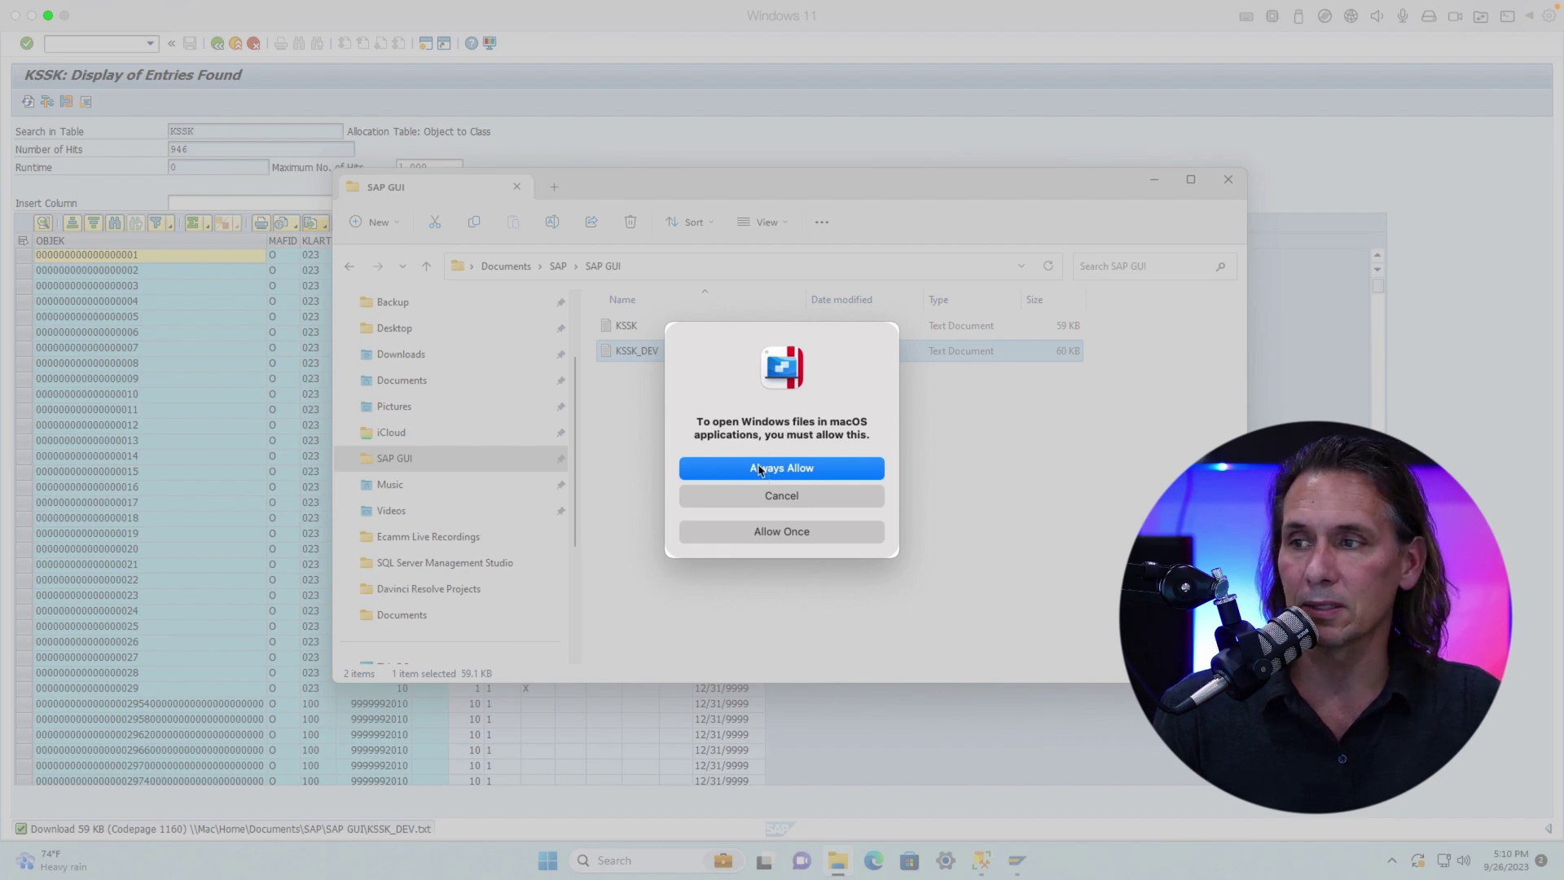
pyautogui.click(762, 469)
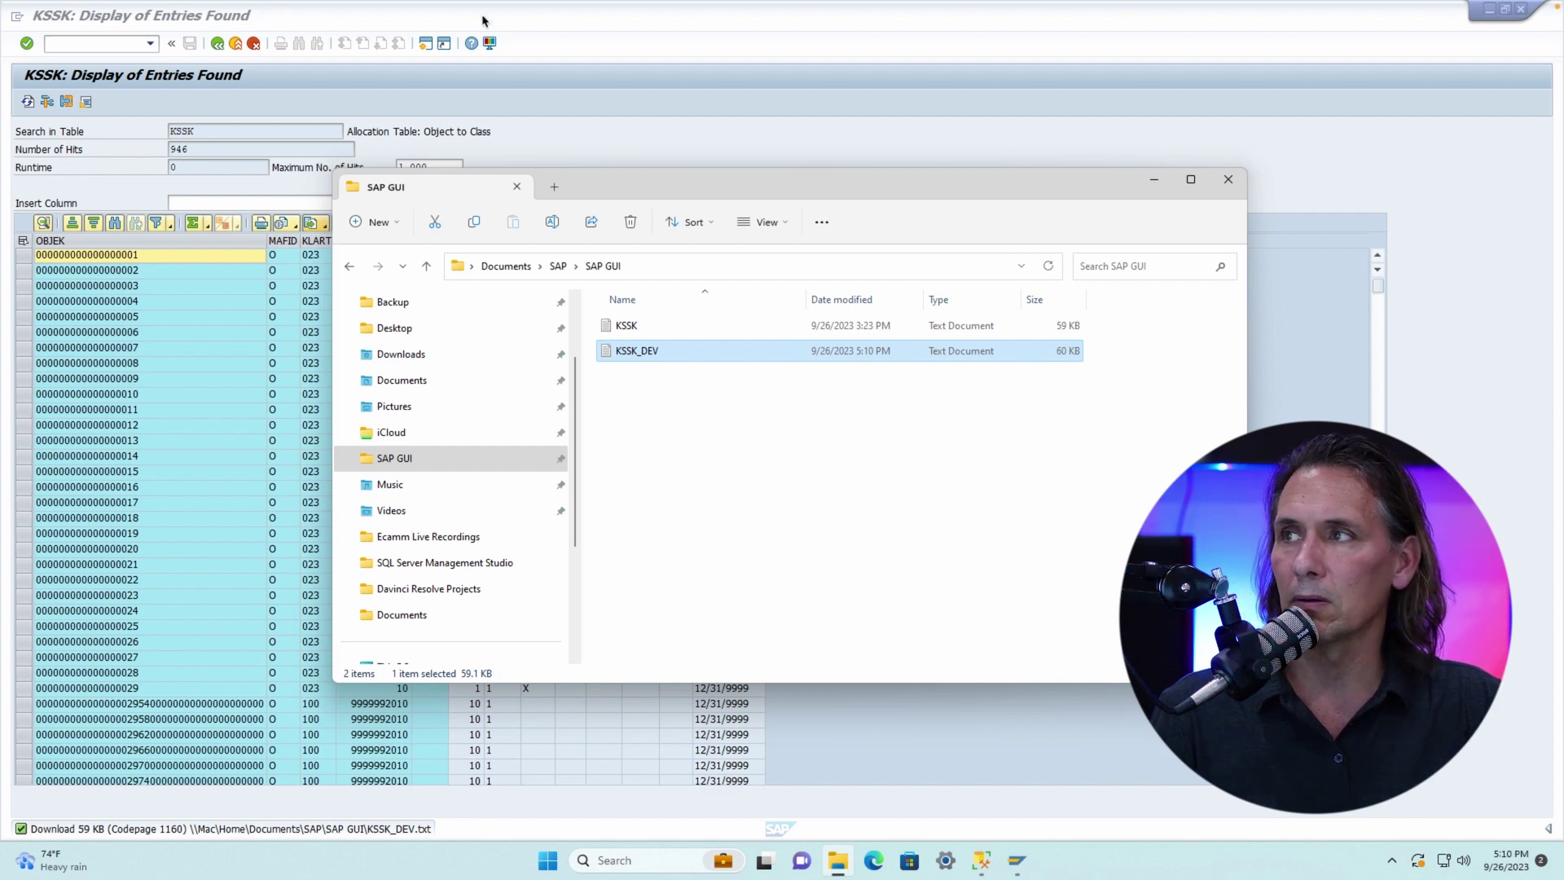
# Take the Windows 11 virtual machine out of full screen and move the Excel KSSK_DEV window fully into view.
pyautogui.click(394, 18)
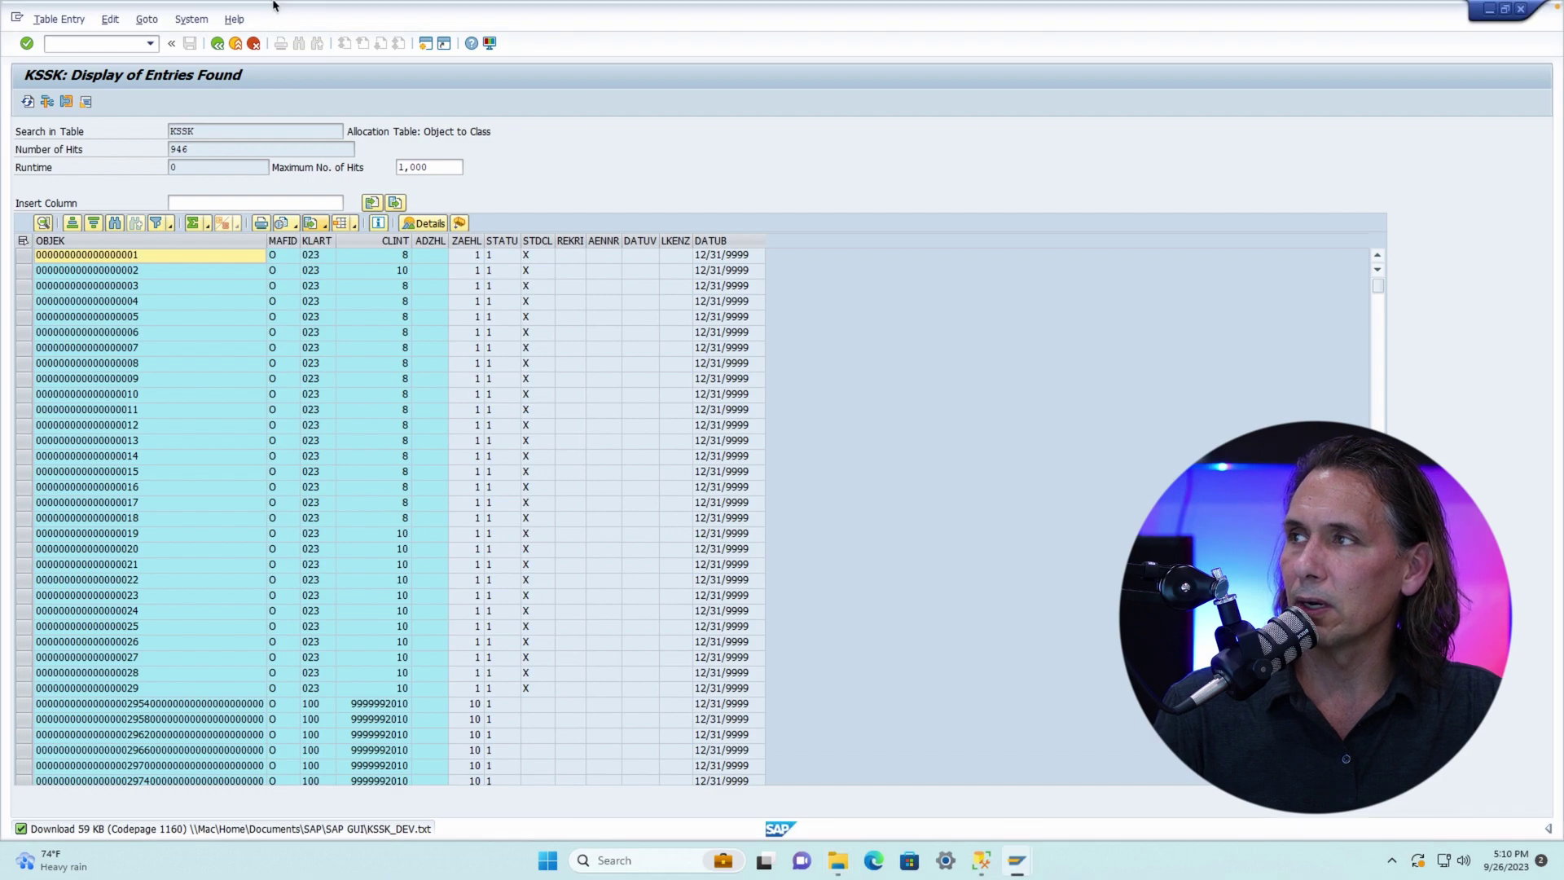
pyautogui.moveTo(269, 2)
pyautogui.click(47, 35)
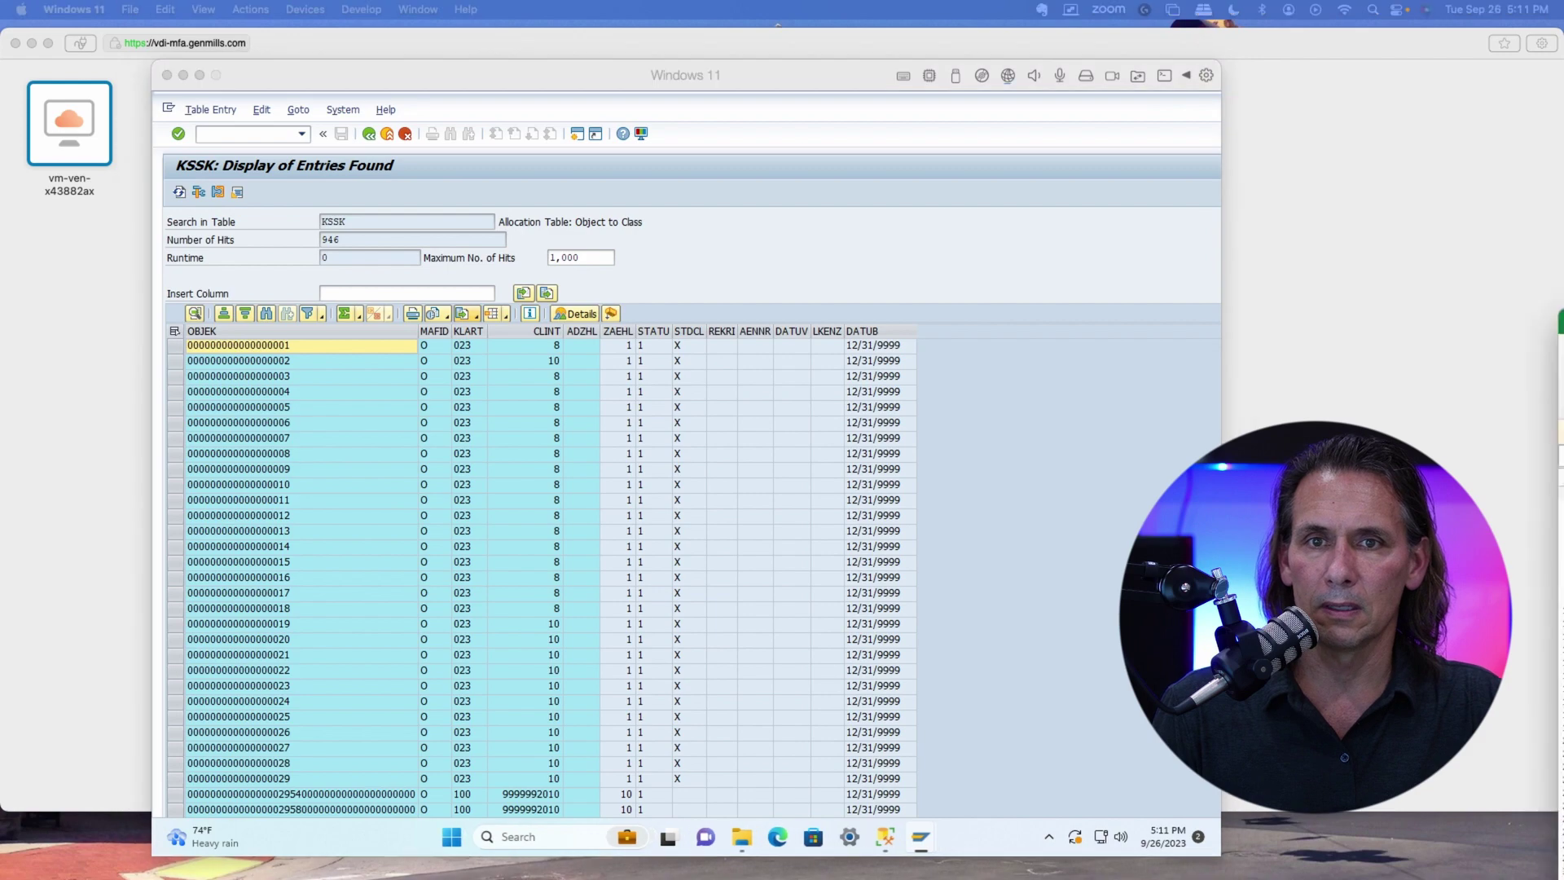
pyautogui.moveTo(330, 272); pyautogui.dragTo(619, 55)
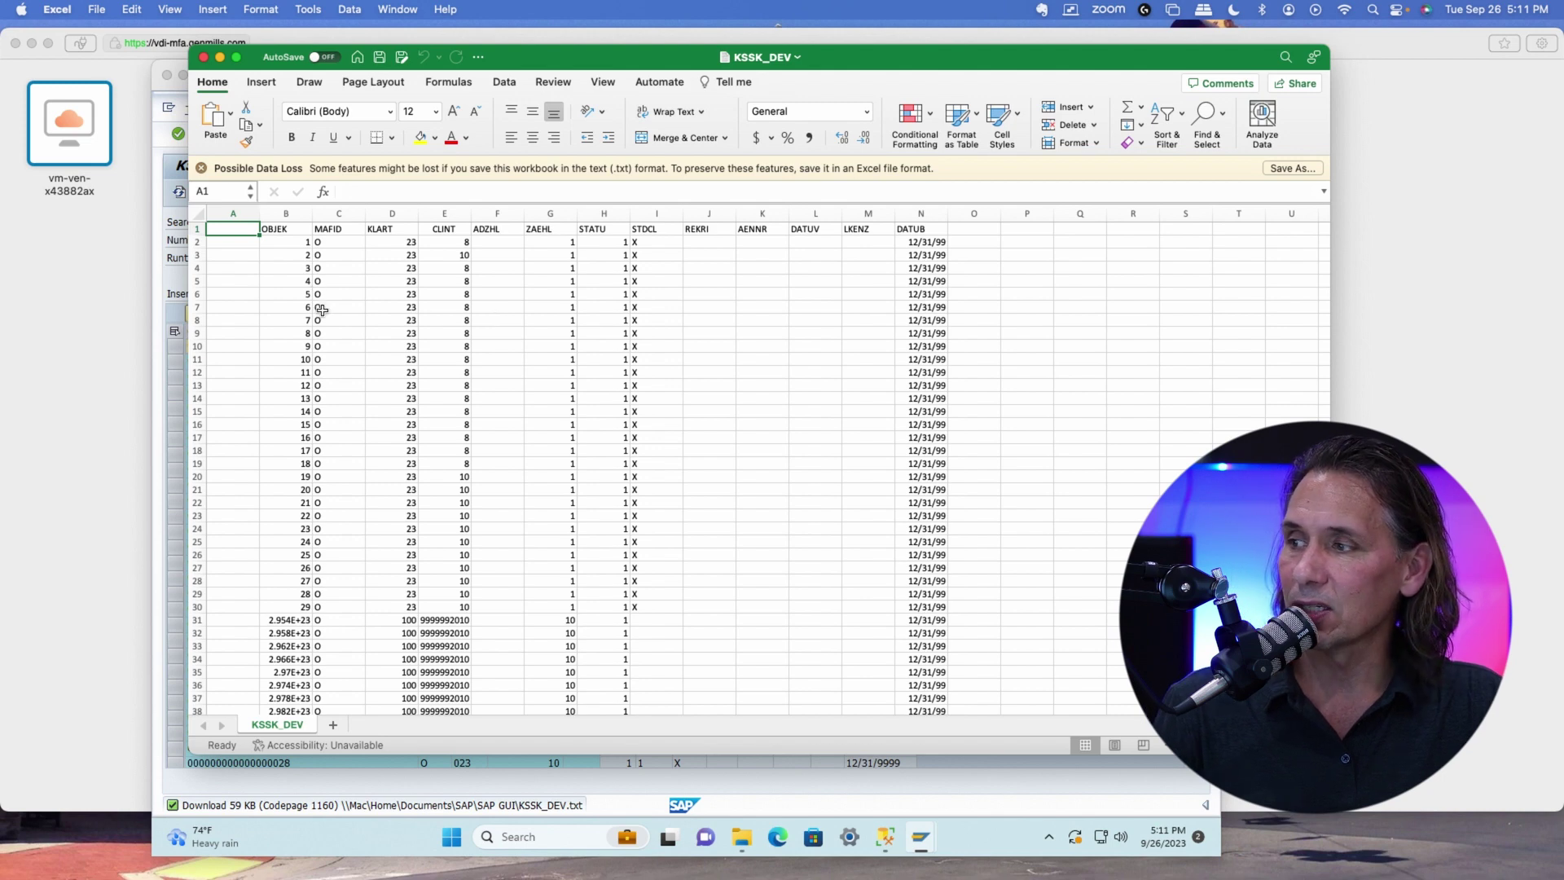
# Delete the empty column A before OBJEK in the KSSK_DEV sheet and save the file.
pyautogui.scroll(-4, 321, 311)
pyautogui.scroll(5, 321, 310)
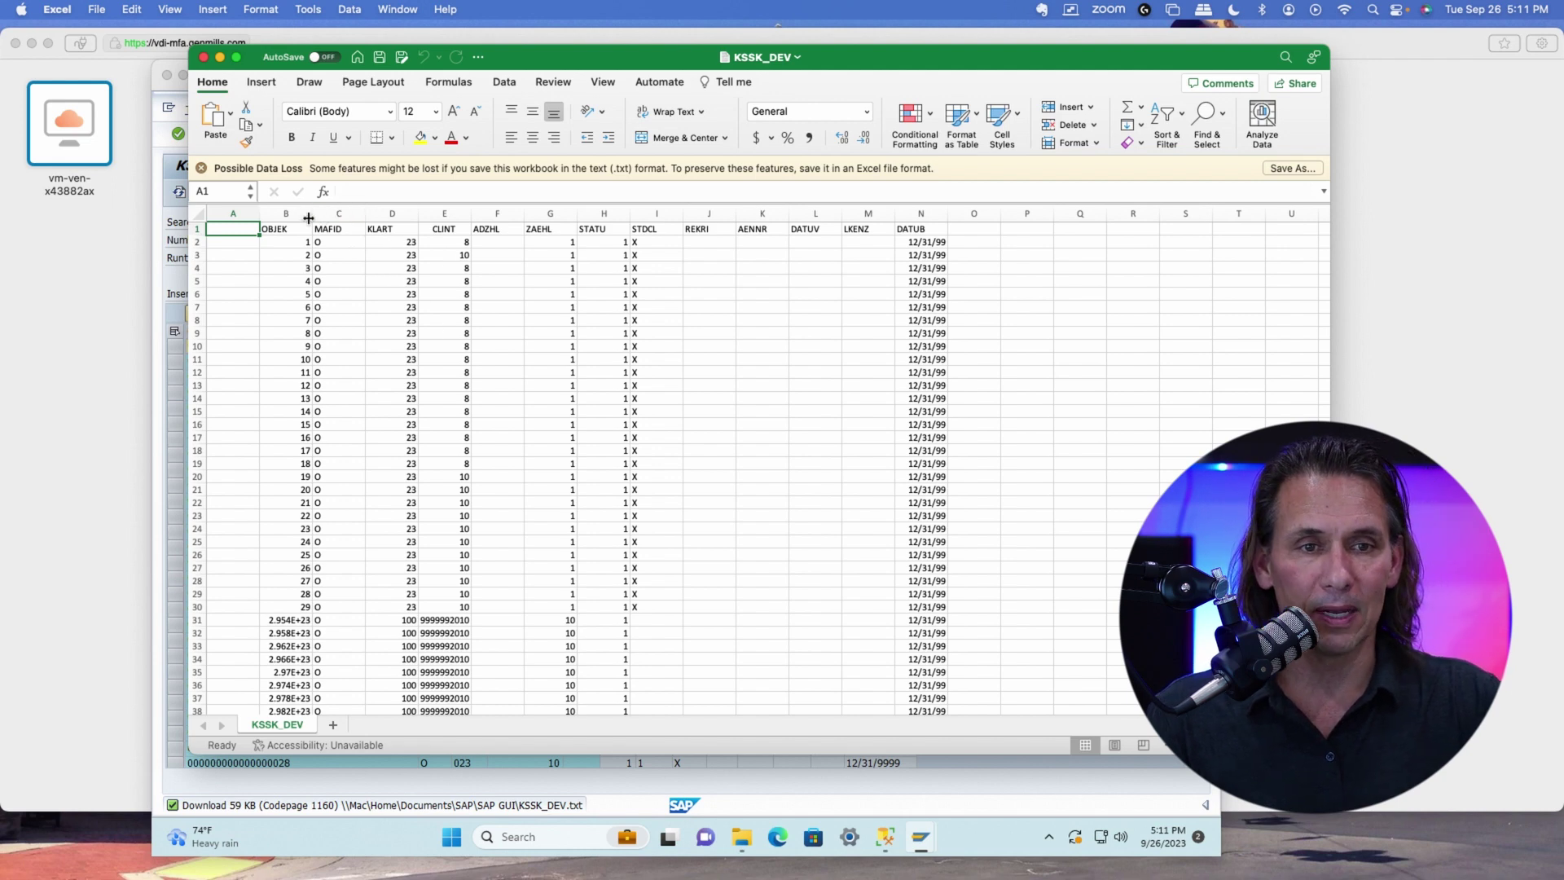
pyautogui.click(231, 215)
pyautogui.rightClick(232, 215)
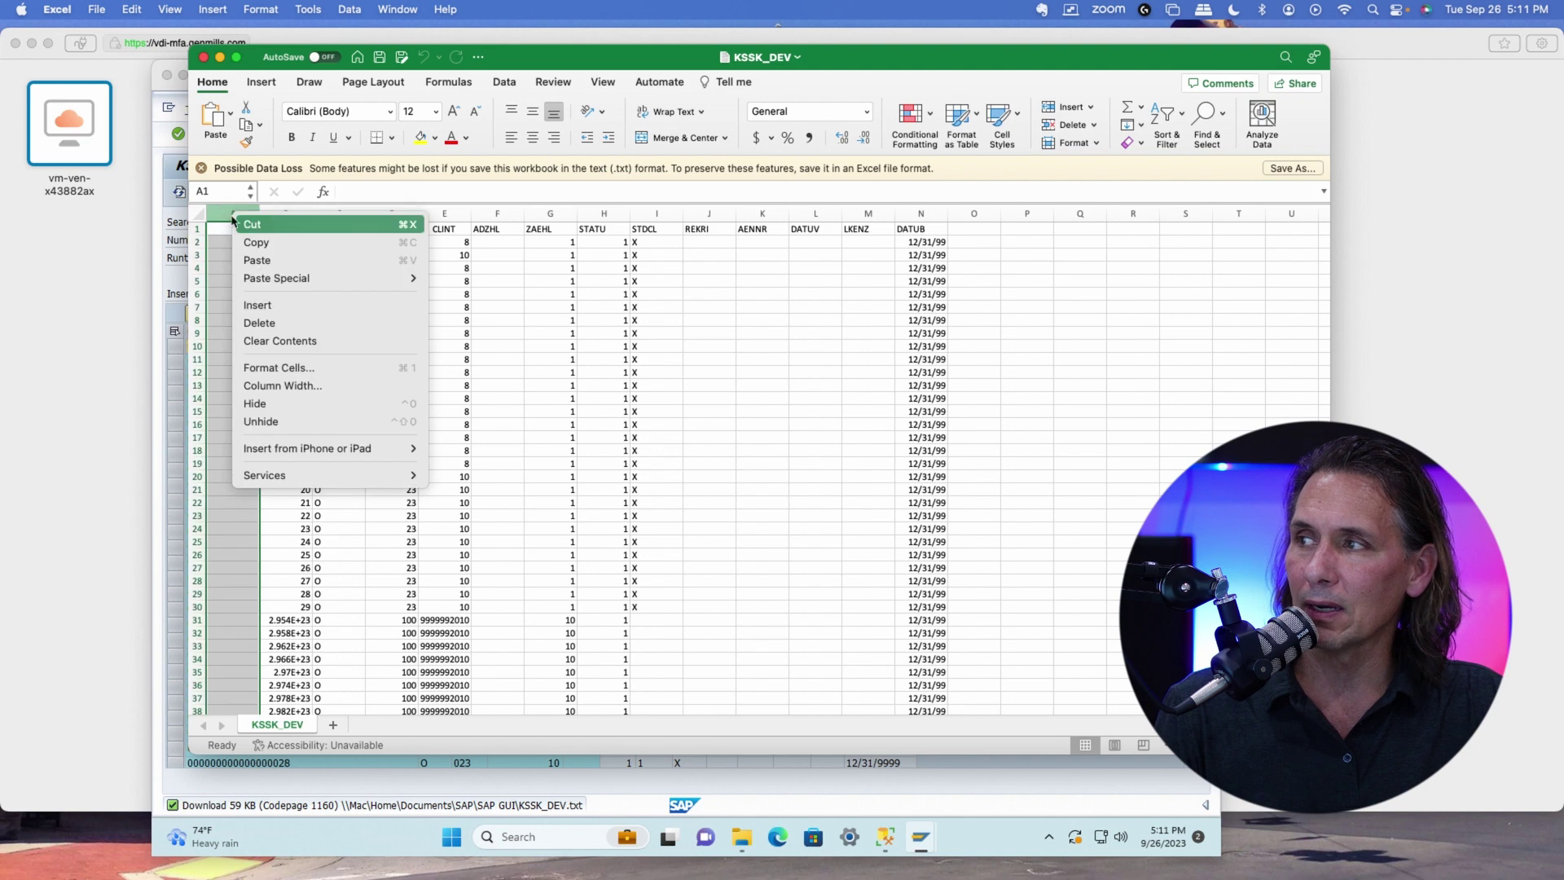
pyautogui.click(261, 329)
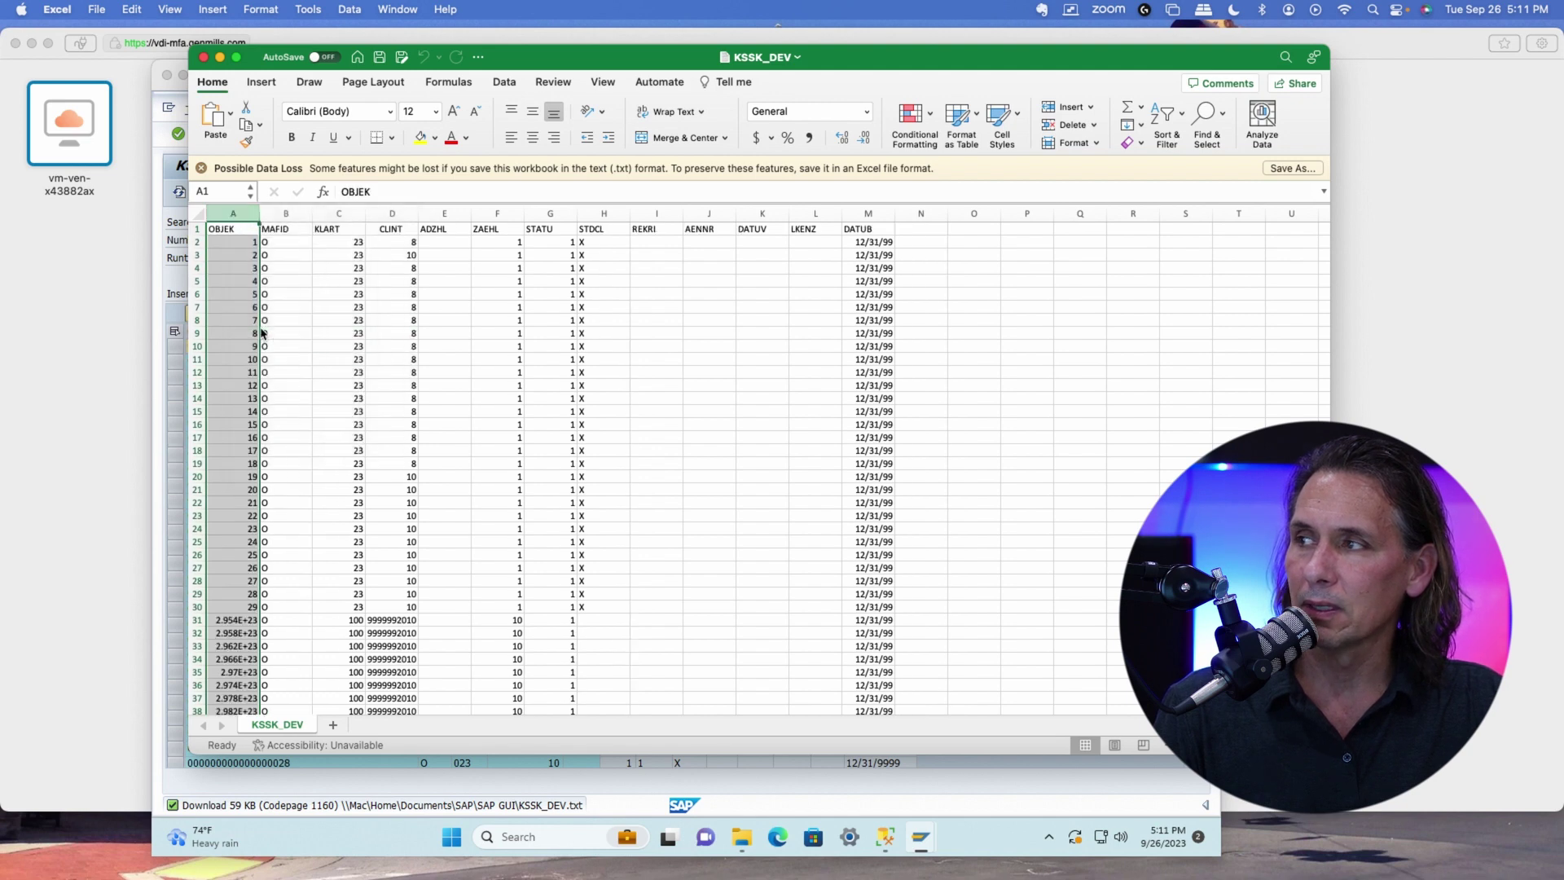
pyautogui.click(236, 268)
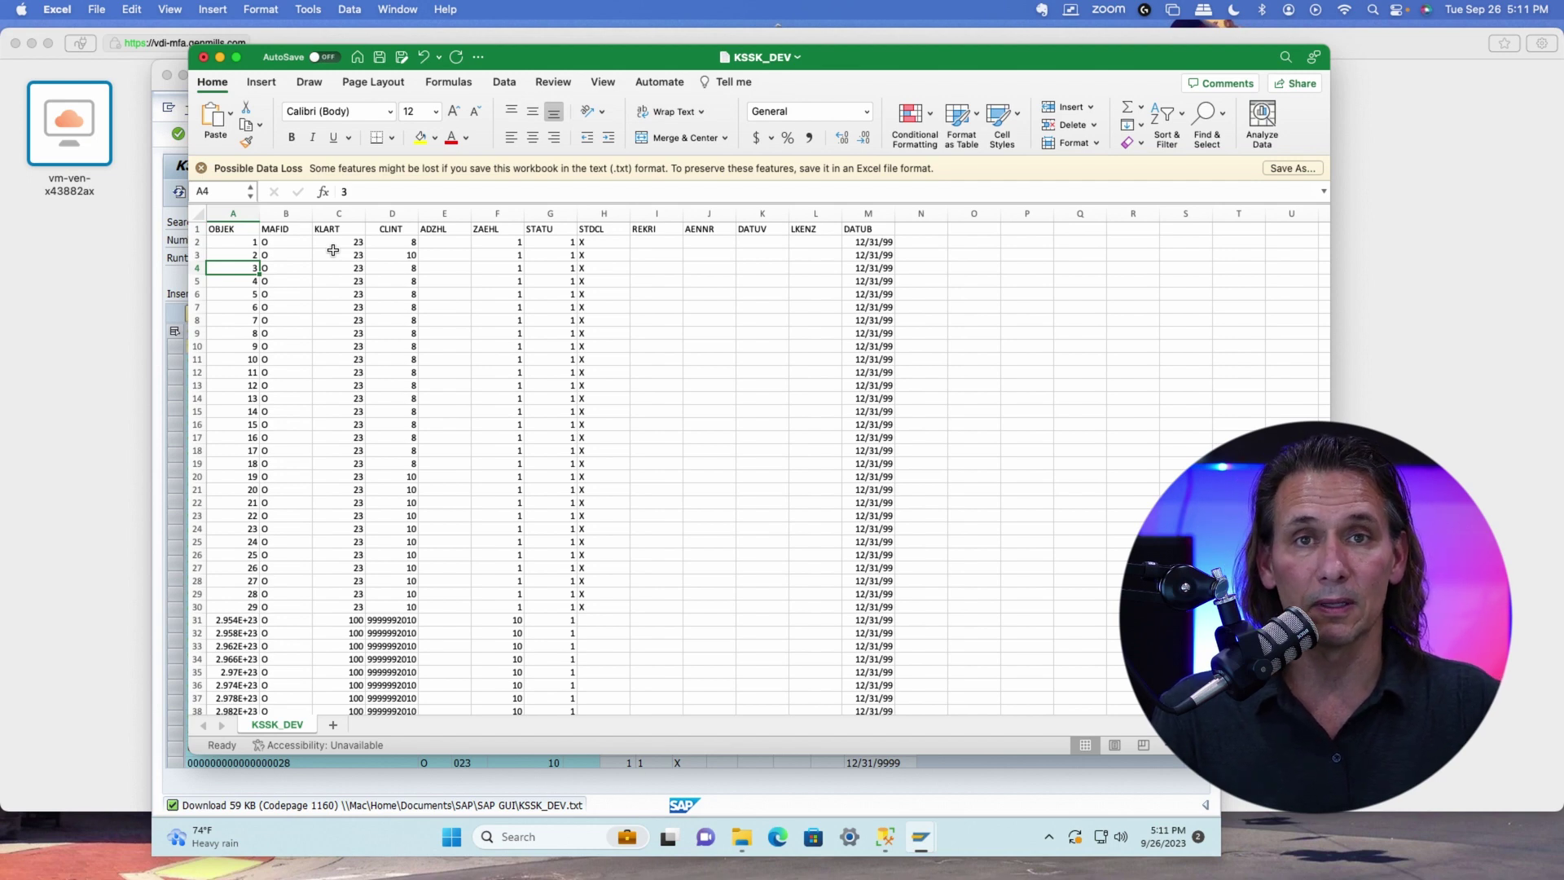
pyautogui.click(378, 57)
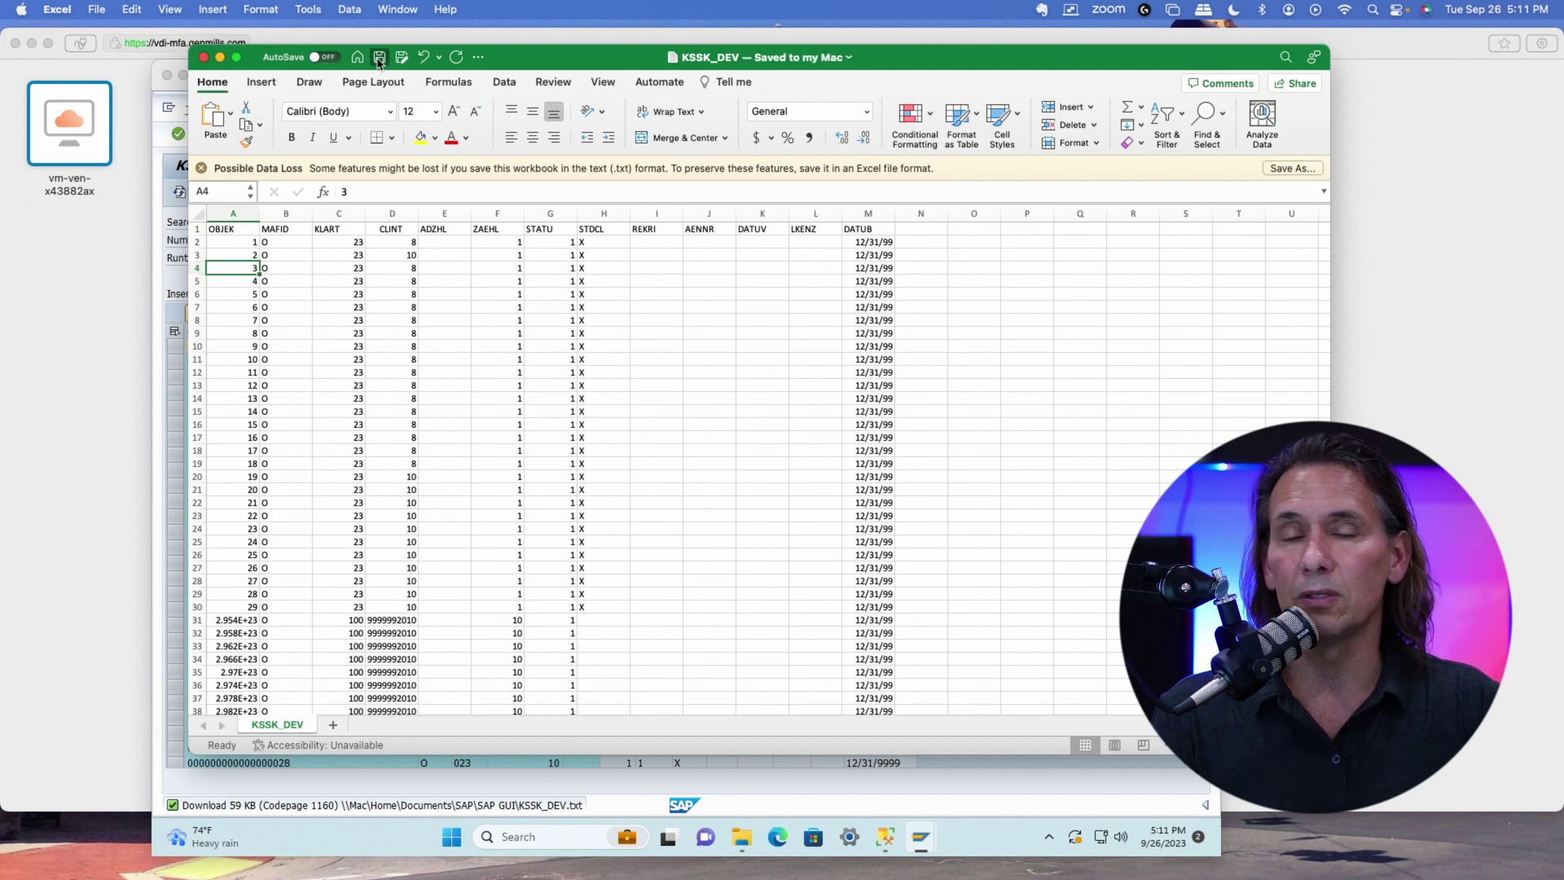